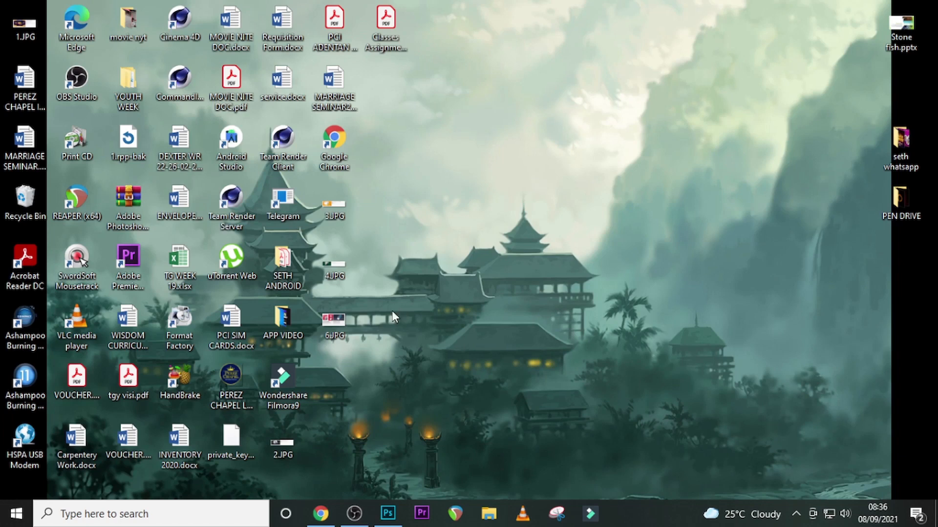
- Switch to Photoshop and create a 1500 x 1500 px document at 72 ppi named CAR RENTAL FLYER
click(388, 513)
key(ctrl+n)
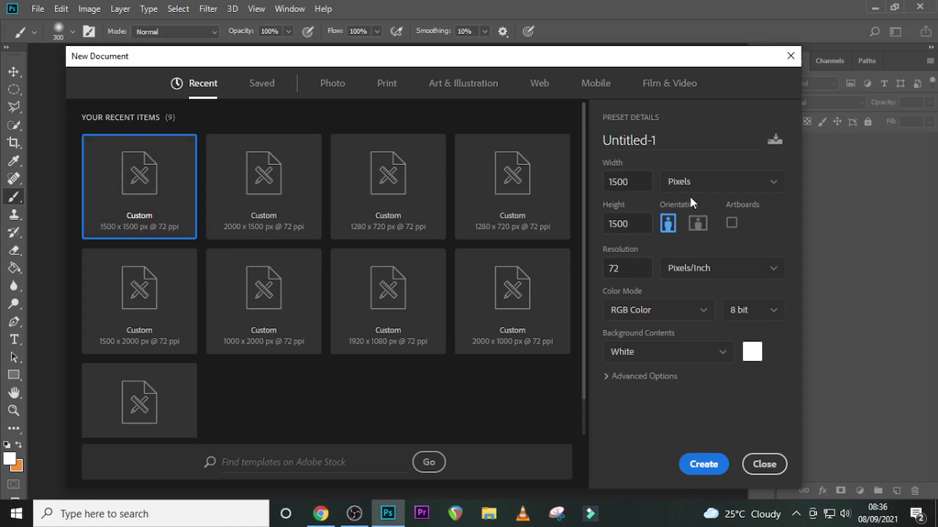
click(665, 137)
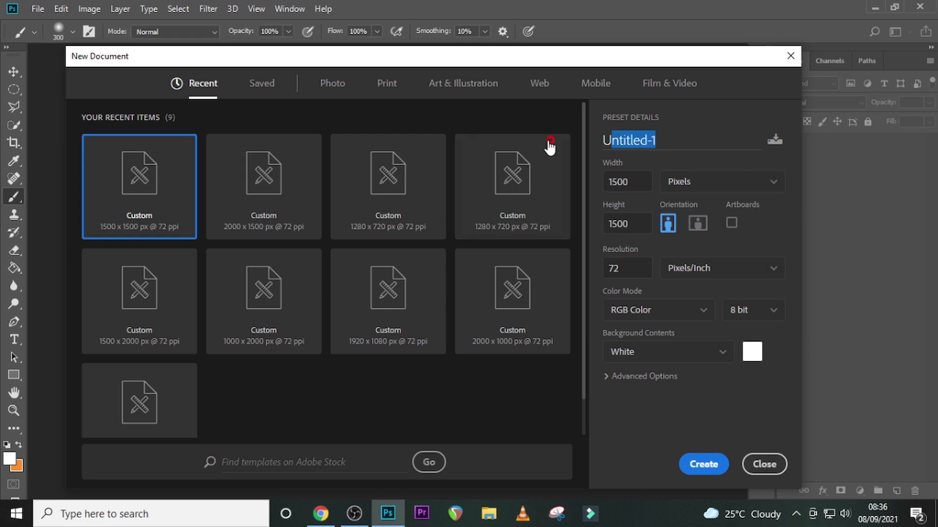
text(REN)
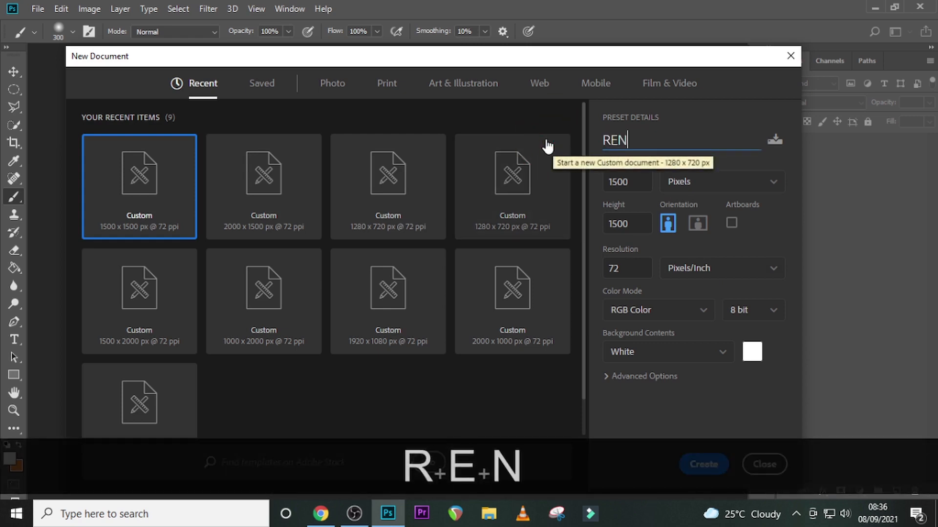
text(TAL)
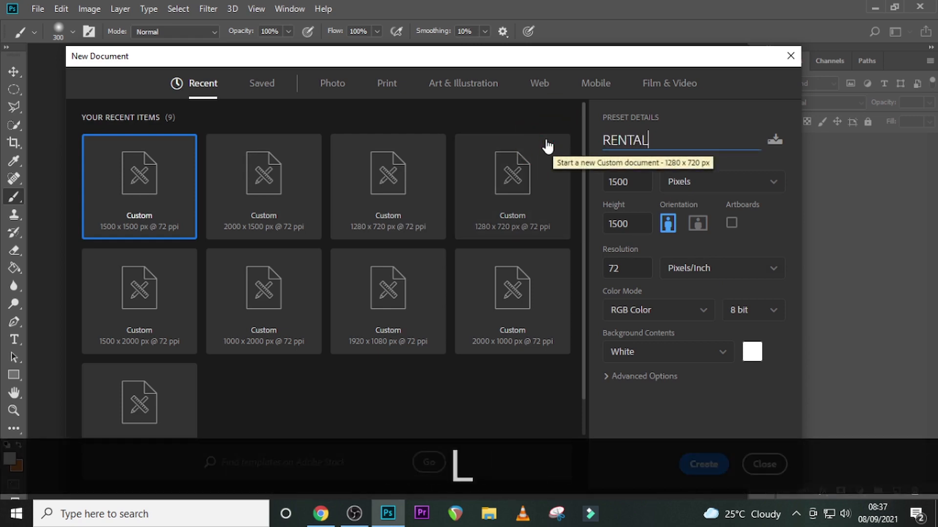
key(Left)
text(CAR)
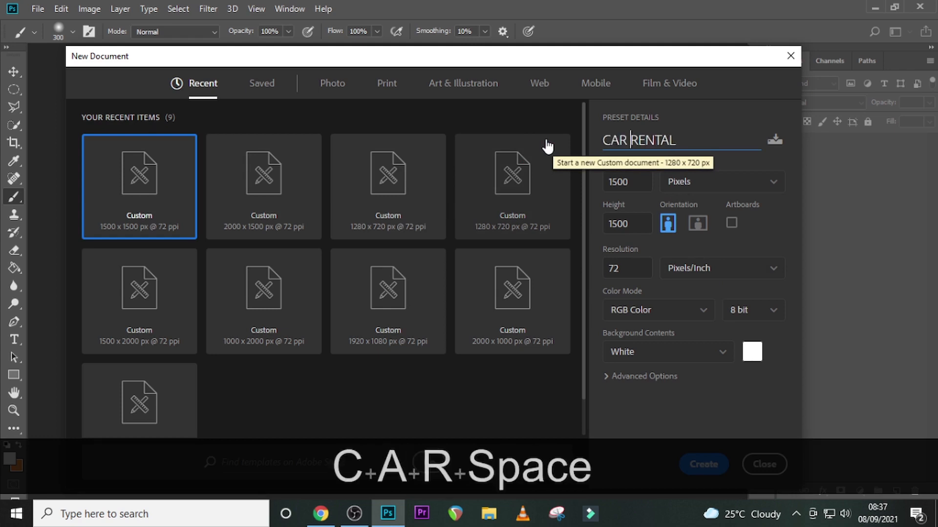
key(Right)
key(Right)
key(Right)
key(Right)
key(Right)
key(Right)
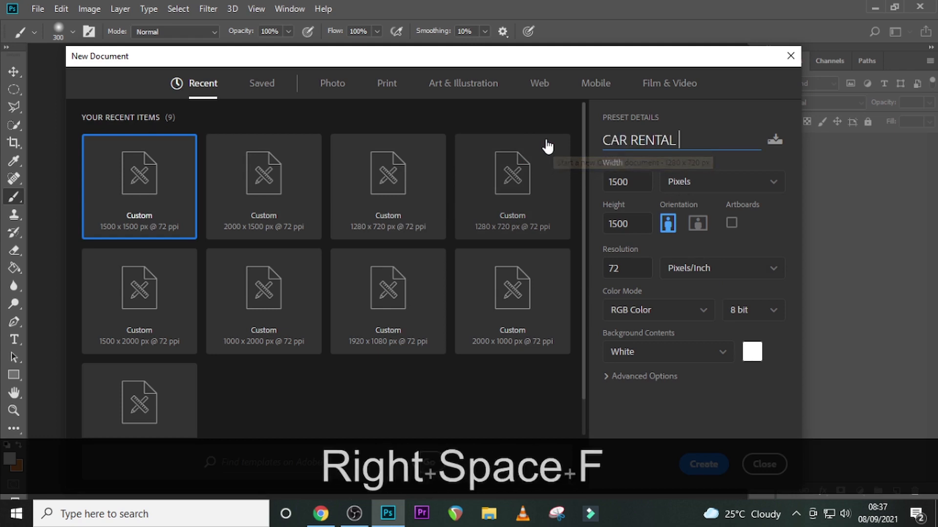
text(FLYER)
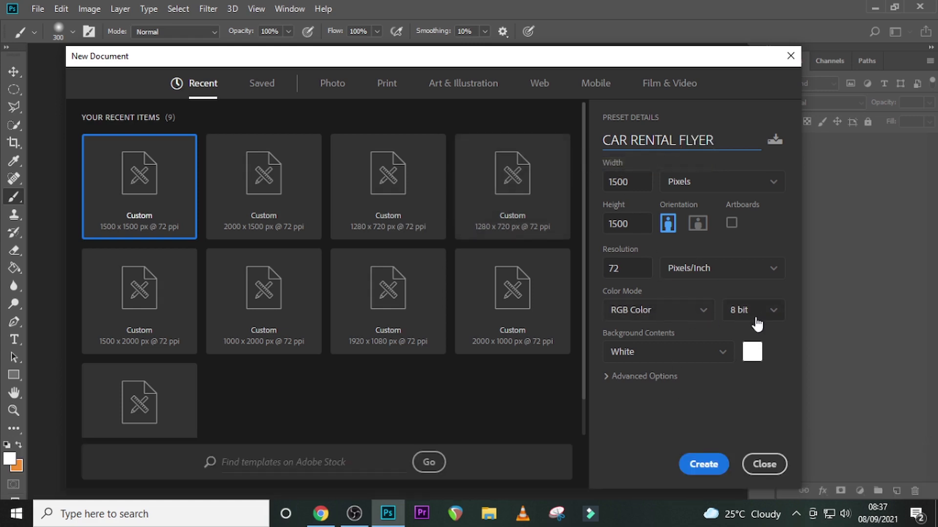
click(703, 466)
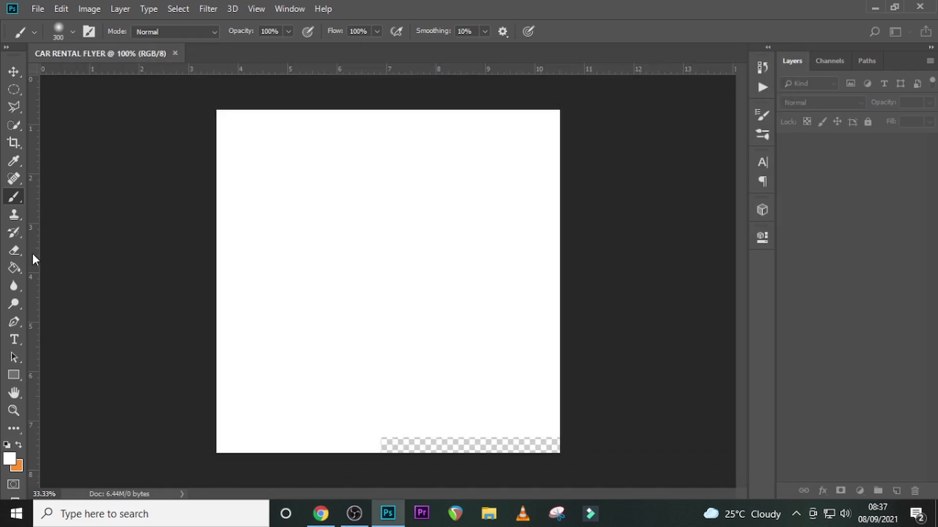
- Show the rulers and place guides along all four canvas edges and through the vertical and horizontal centers
drag(31, 257, 216, 278)
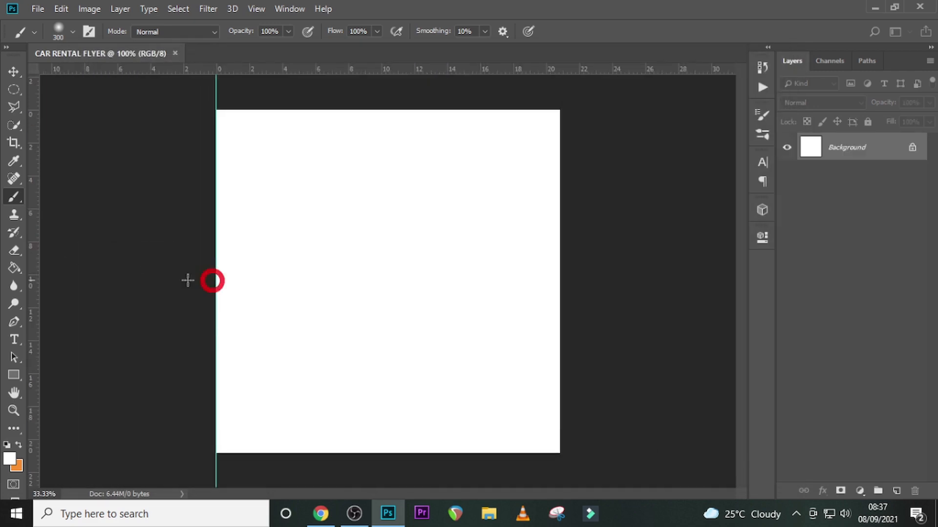
key(ctrl+r)
key(ctrl+r)
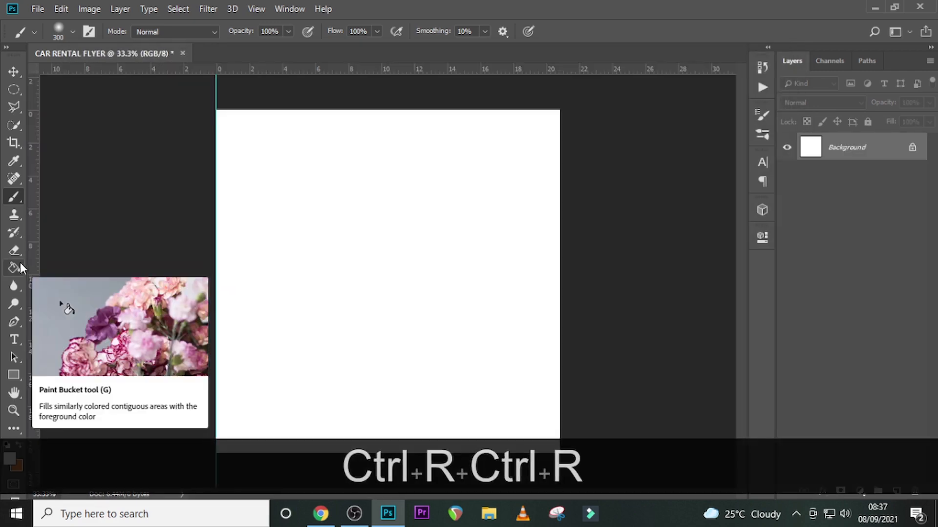
mouse_move(31, 251)
mouse_down()
mouse_move(477, 303)
mouse_move(557, 329)
mouse_up()
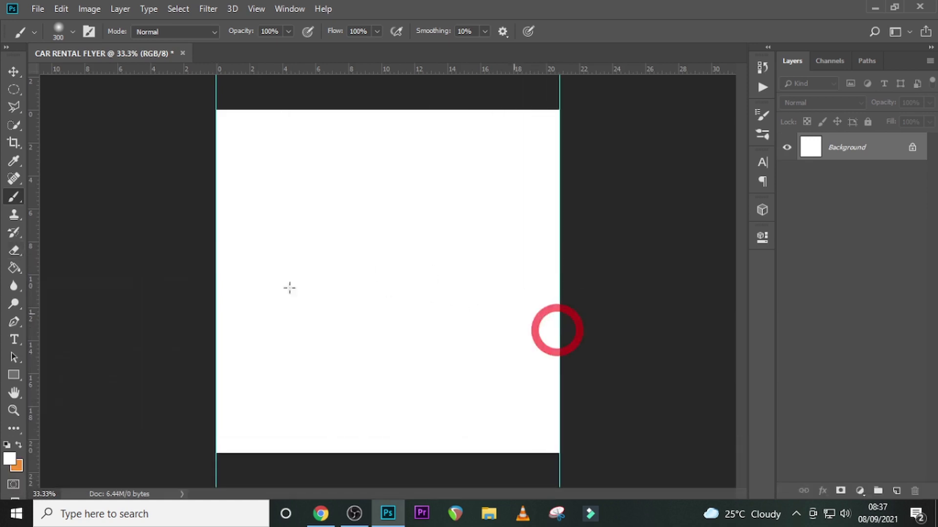
drag(39, 293, 388, 326)
drag(388, 69, 387, 110)
drag(387, 69, 325, 452)
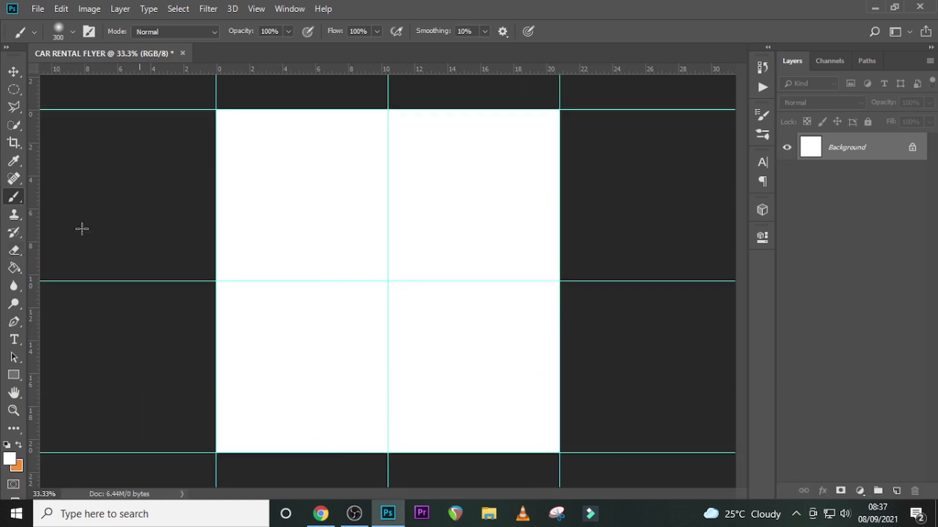
- Draw a rectangle shape about 1614 x 1239 px covering the canvas below an upper white band
click(13, 374)
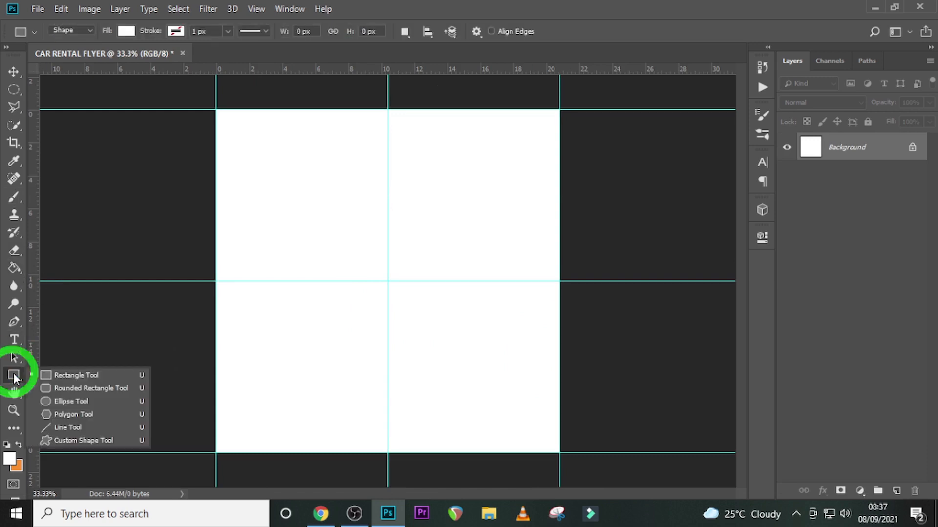
click(75, 377)
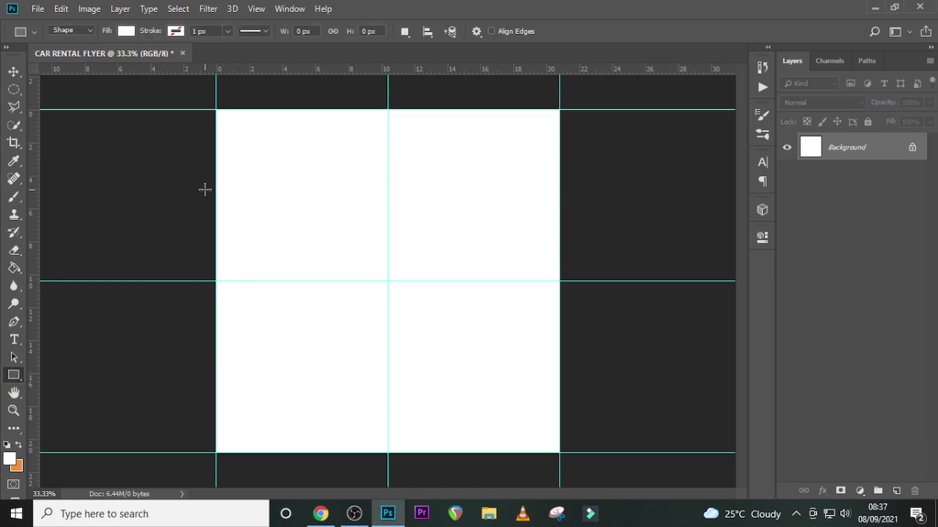
drag(205, 189, 574, 473)
click(722, 232)
- Set the rectangle's fill color to hex AB542A
double_click(809, 152)
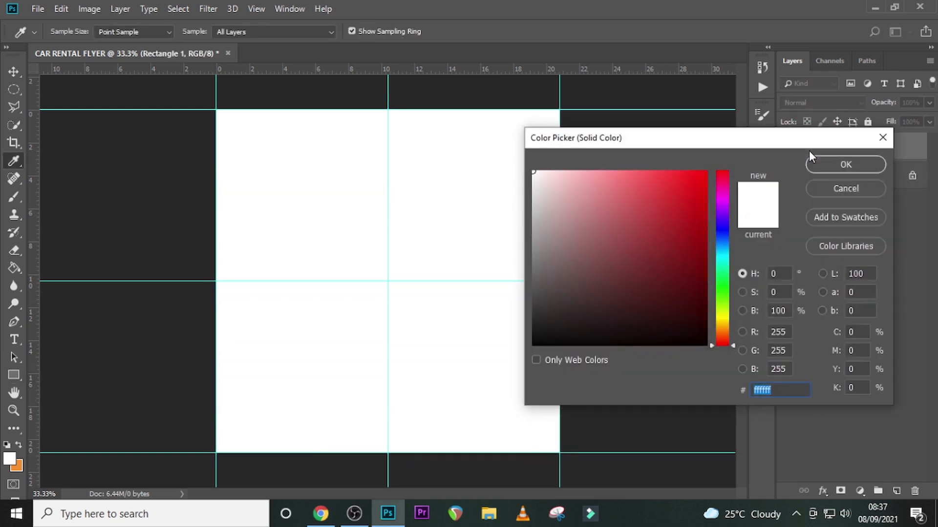
text(A)
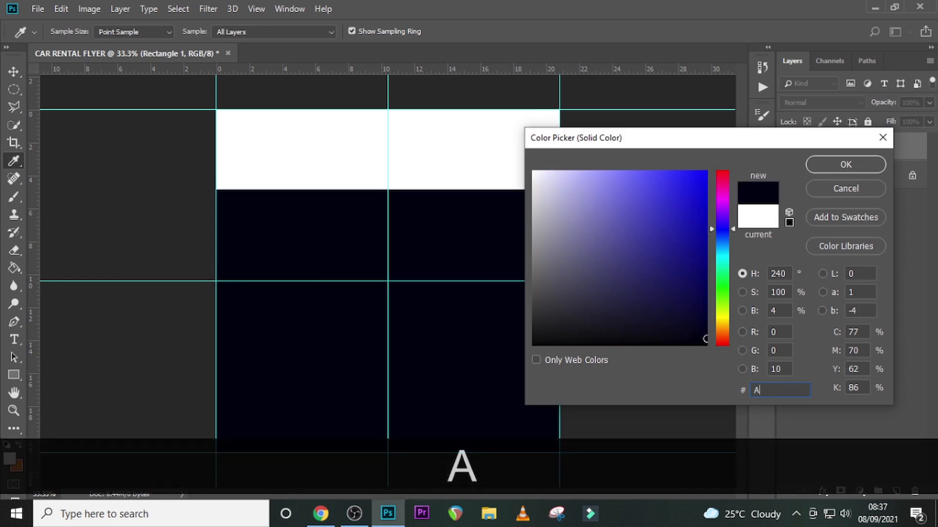
text(B5)
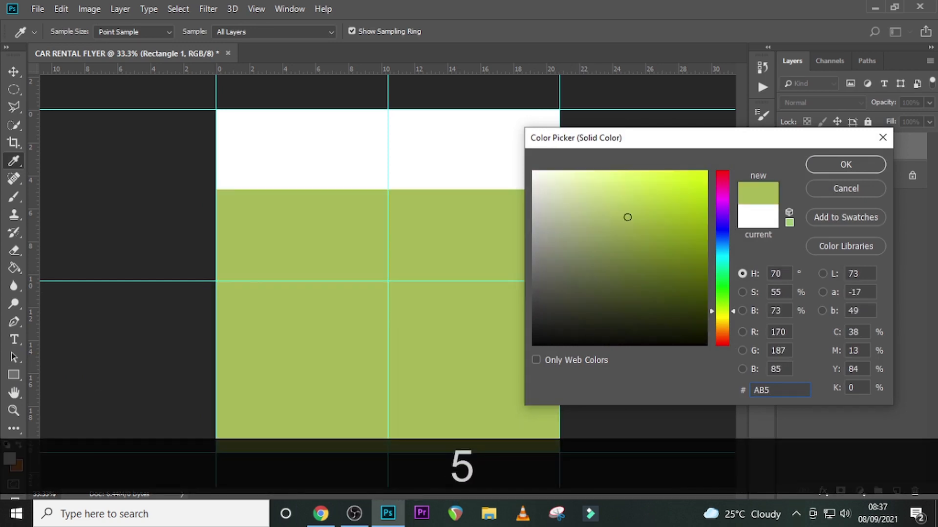
text(42A)
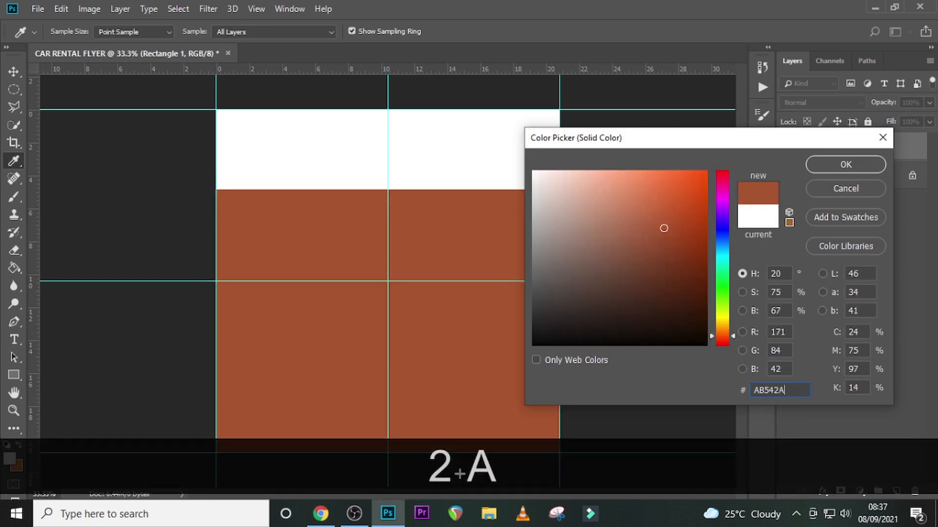
click(827, 166)
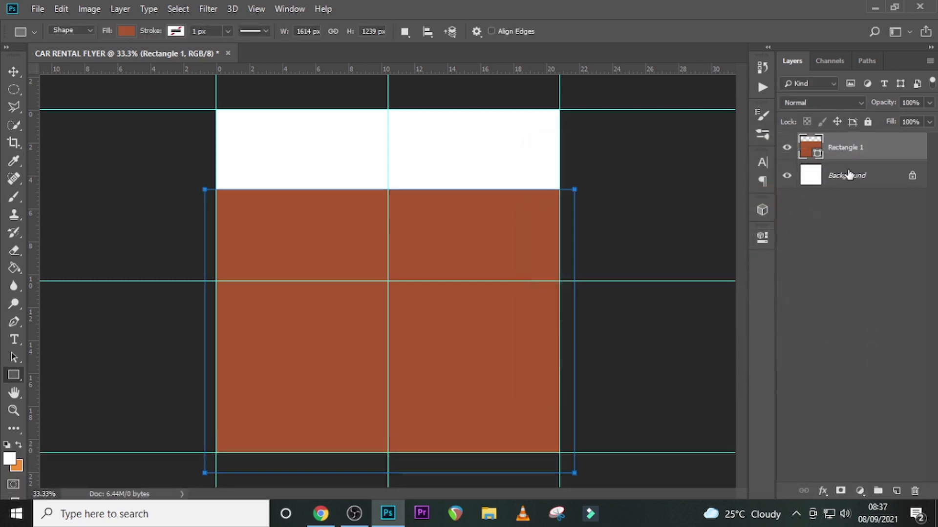
- Add a text layer in the white band with "rental" copied from the Notepad notes and stack it above the rectangle layer
click(847, 172)
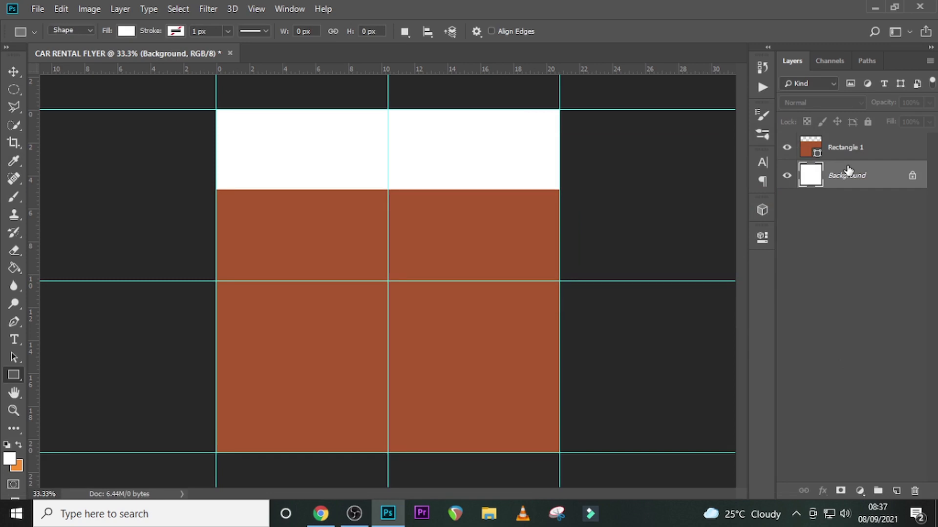
key(t)
click(305, 134)
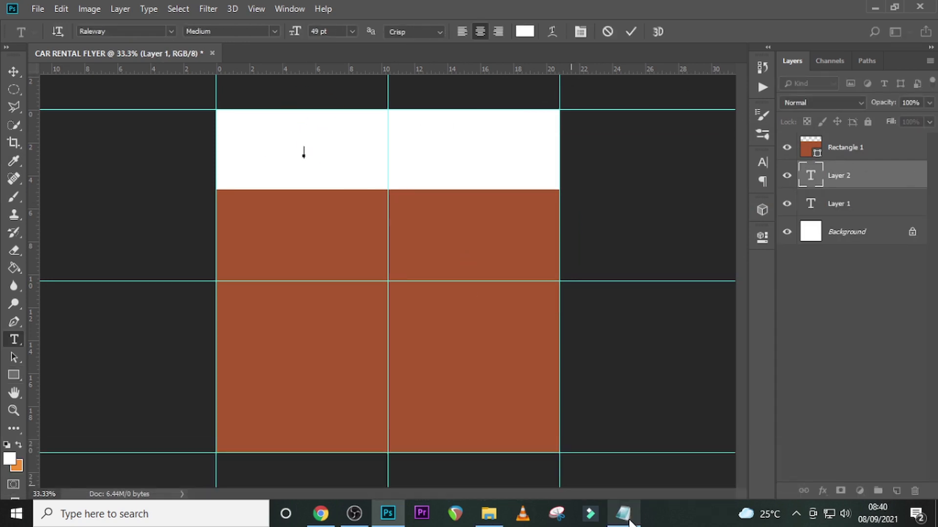
key(alt+Tab)
drag(174, 153, 126, 151)
key(ctrl+c)
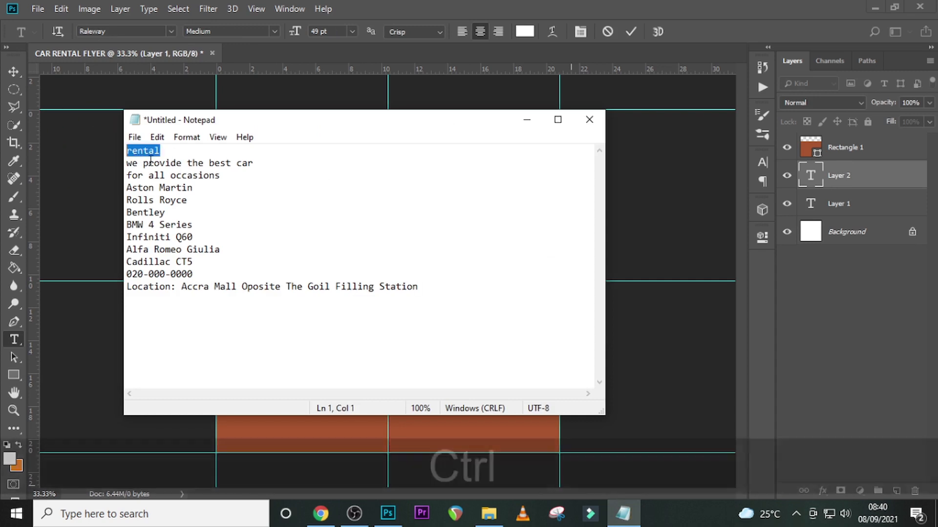
click(662, 6)
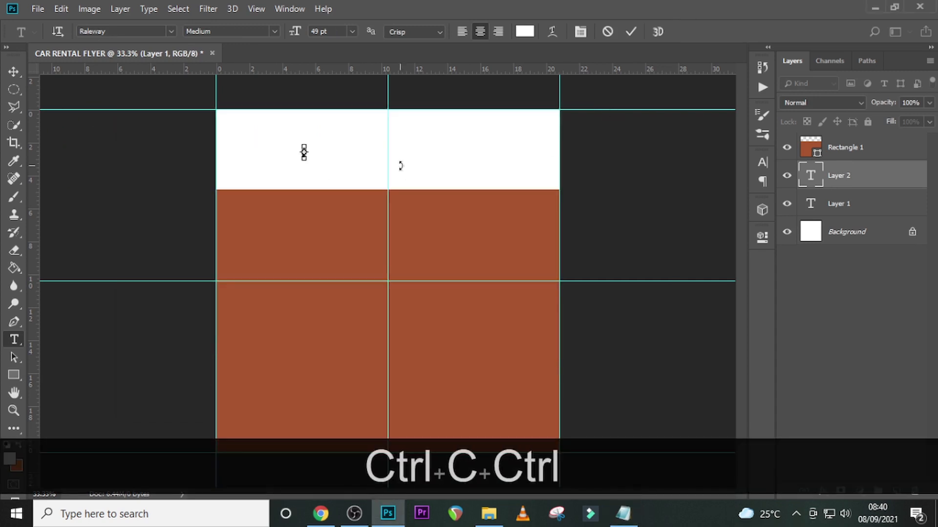
key(ctrl+v)
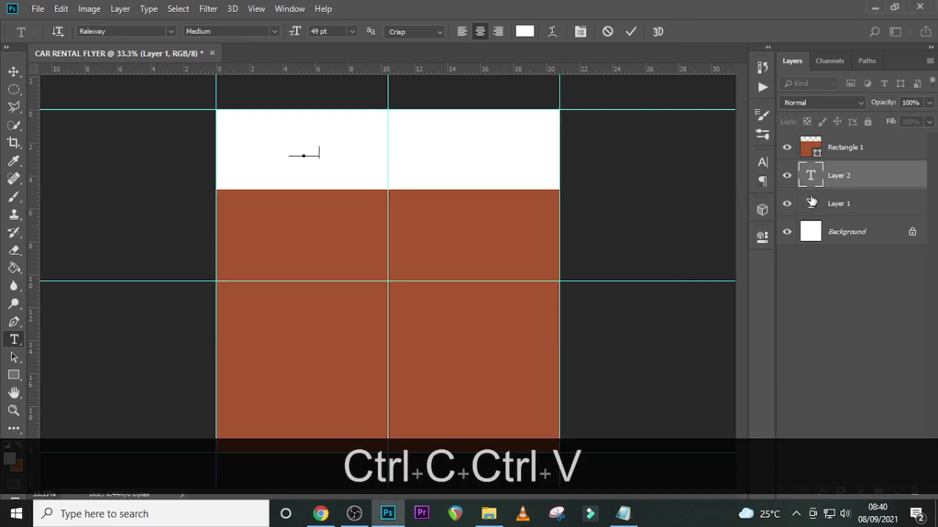
click(834, 182)
drag(833, 183, 838, 141)
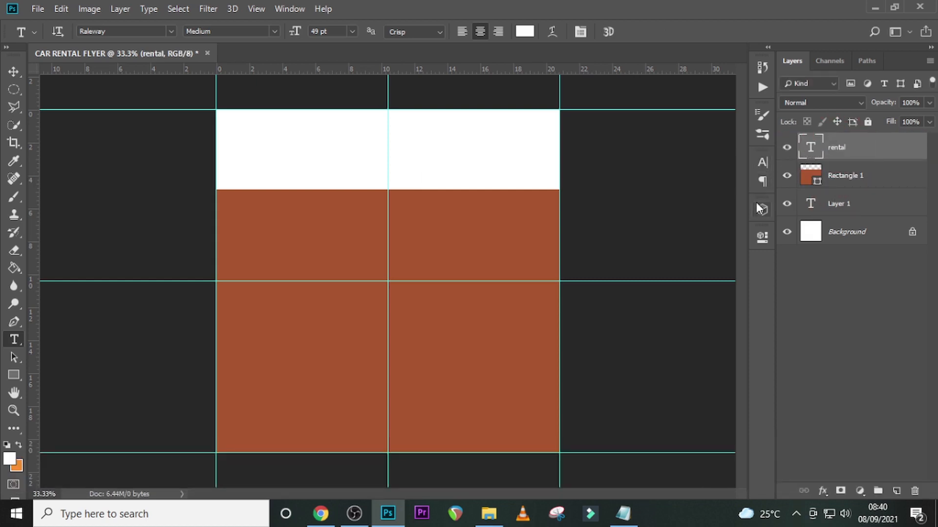
- Color the rental text with the brown sampled from the rectangle
click(764, 163)
click(717, 246)
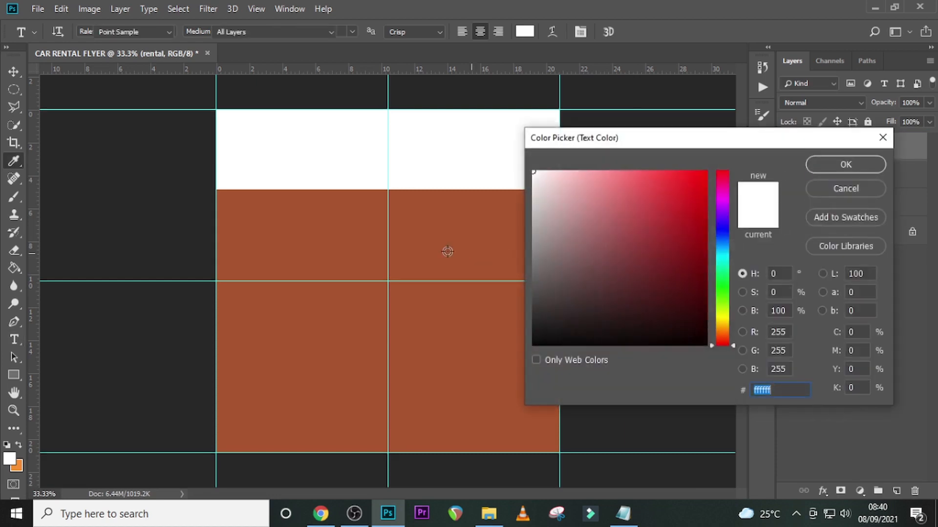
click(425, 243)
click(849, 165)
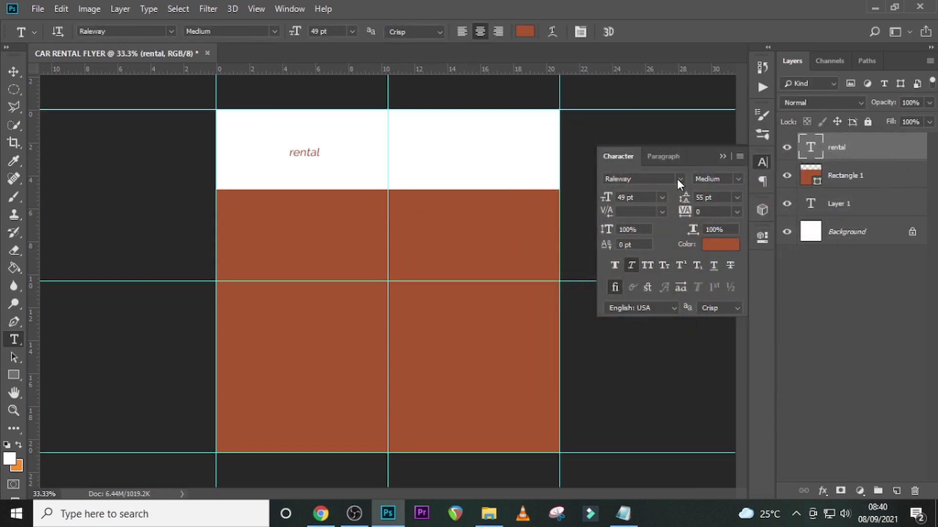
- Set the rental text to the Black font style at 385 pt
click(738, 180)
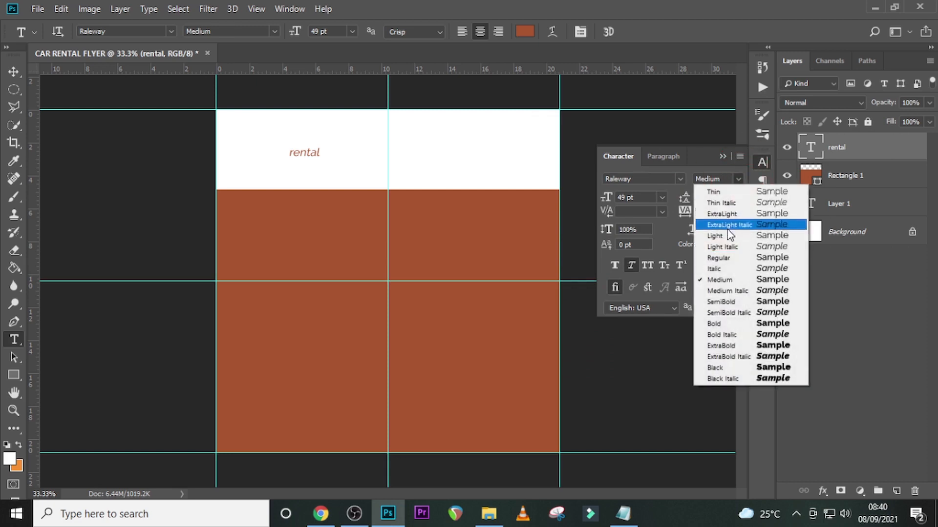
click(716, 366)
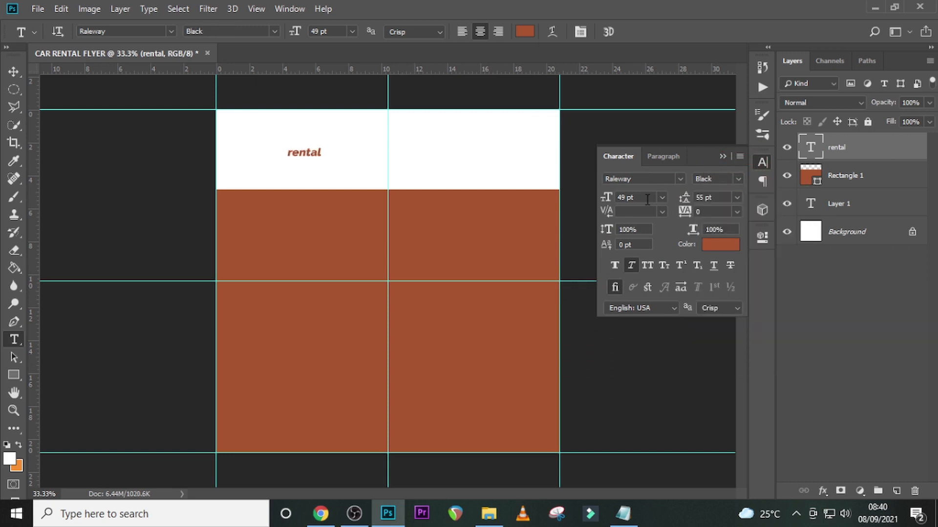
key(Tab)
text(385)
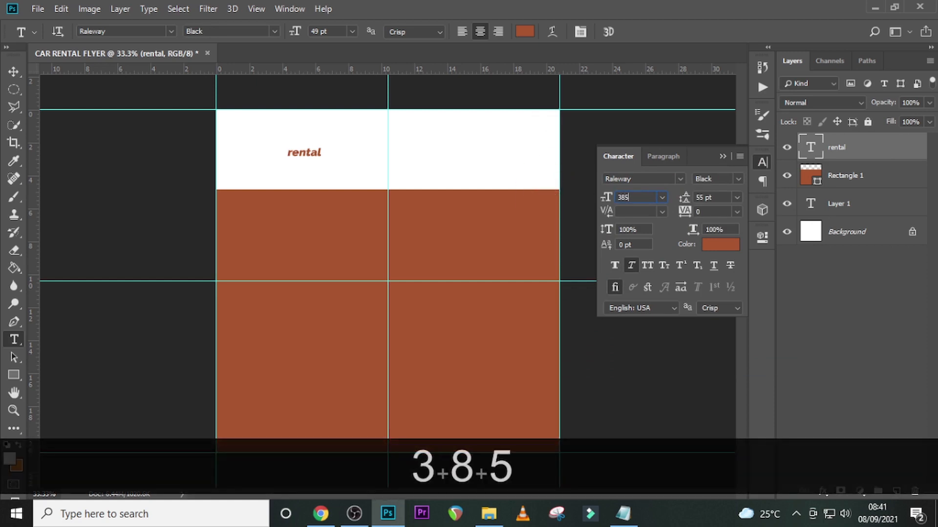
key(Return)
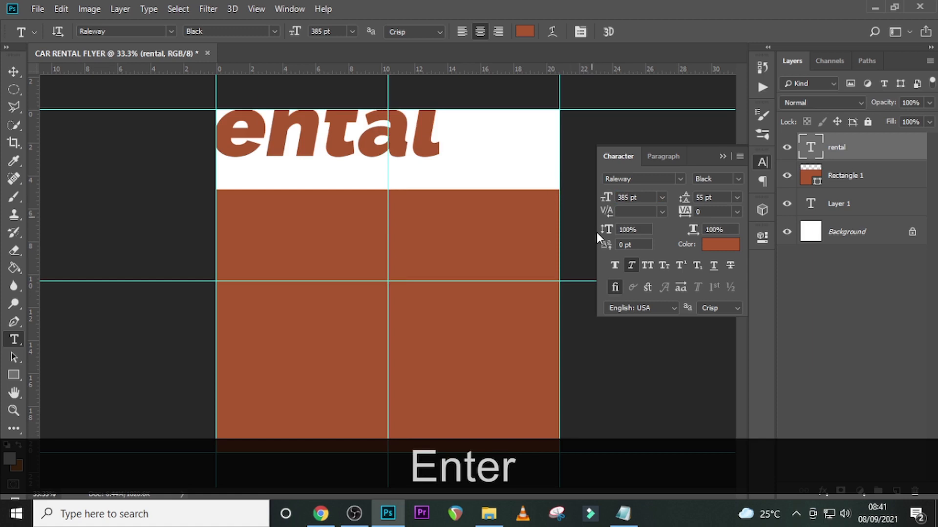
- Turn off faux italic, apply faux bold and all caps to the rental text, and move it into the white band above the rectangle
click(632, 264)
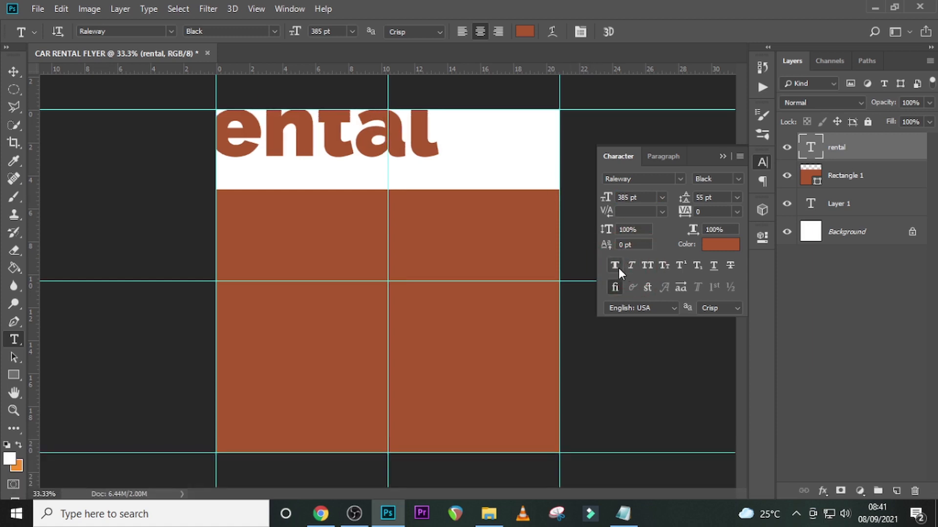
click(614, 266)
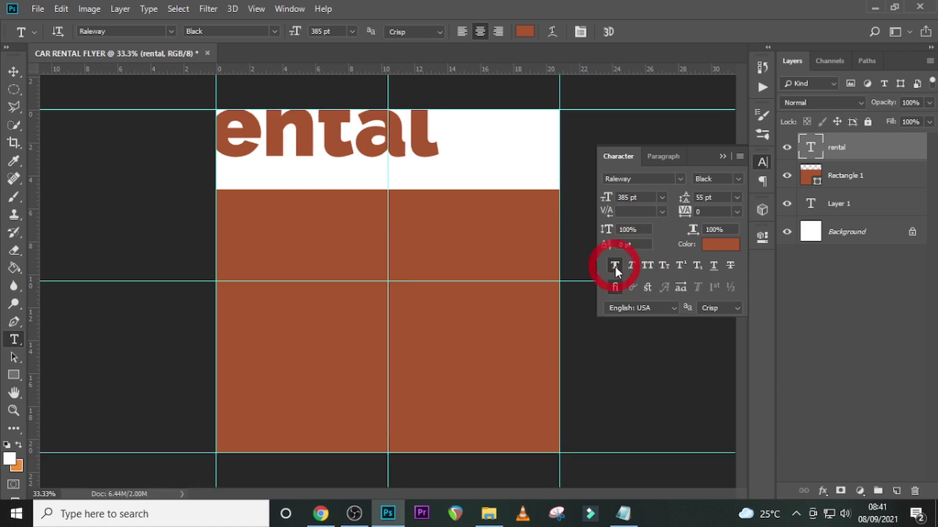
click(648, 265)
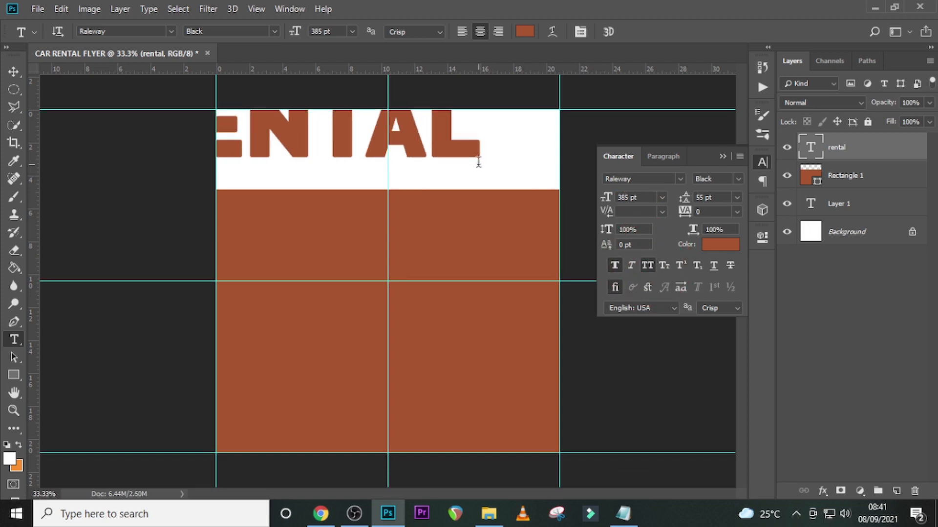
key(v)
drag(356, 151, 411, 162)
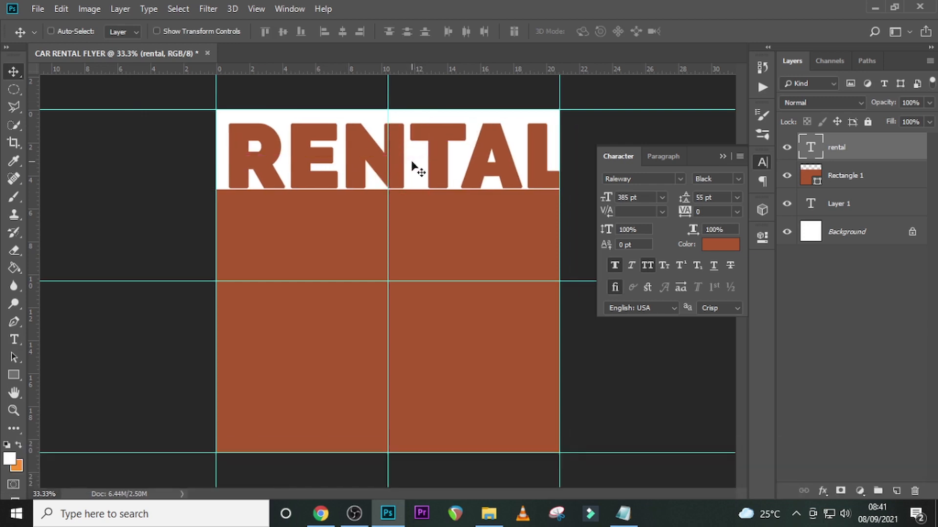
- Nudge the rental text left to span the canvas width and join the top edge of the brown rectangle
key(Left)
key(Left)
key(Left)
key(Left)
key(Left)
key(Left)
key(Left)
key(Left)
key(Left)
key(Left)
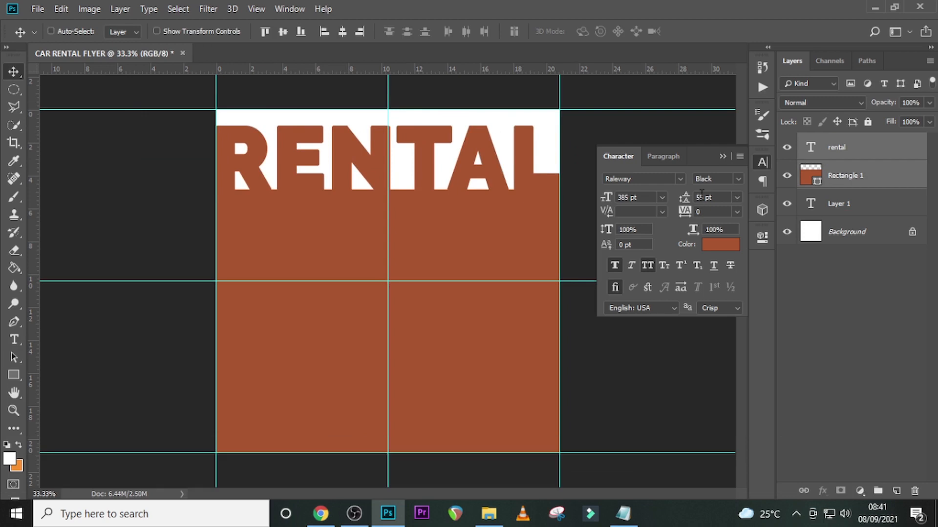
- Move the rental text and Rectangle 1 down together to leave a taller white band above the heading
key(Down)
key(Down)
key(Down)
key(Down)
key(Down)
key(Down)
key(Down)
key(Down)
key(Down)
key(Down)
key(Down)
key(Down)
key(Down)
key(Down)
key(Down)
key(Down)
key(Down)
key(Down)
key(Down)
key(Down)
key(Down)
key(Down)
key(Down)
key(Down)
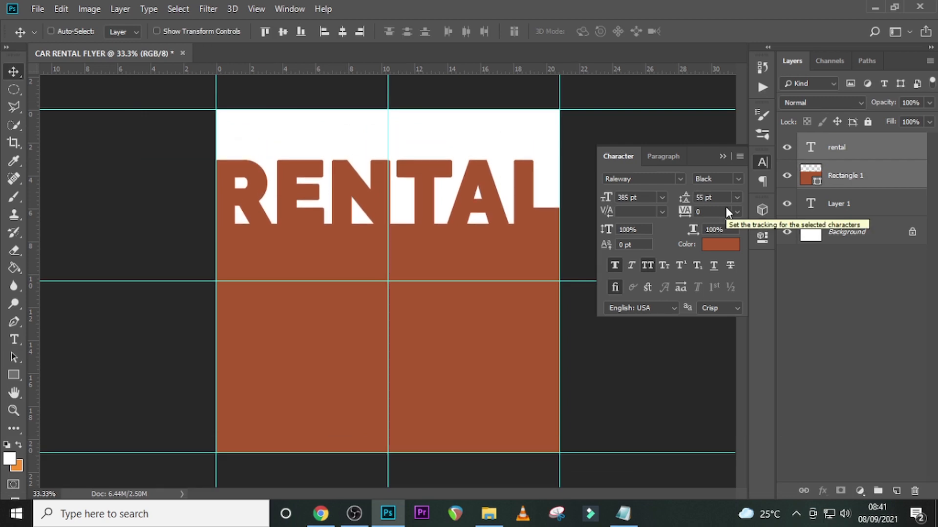
key(Down)
key(Down)
key(Down)
key(Down)
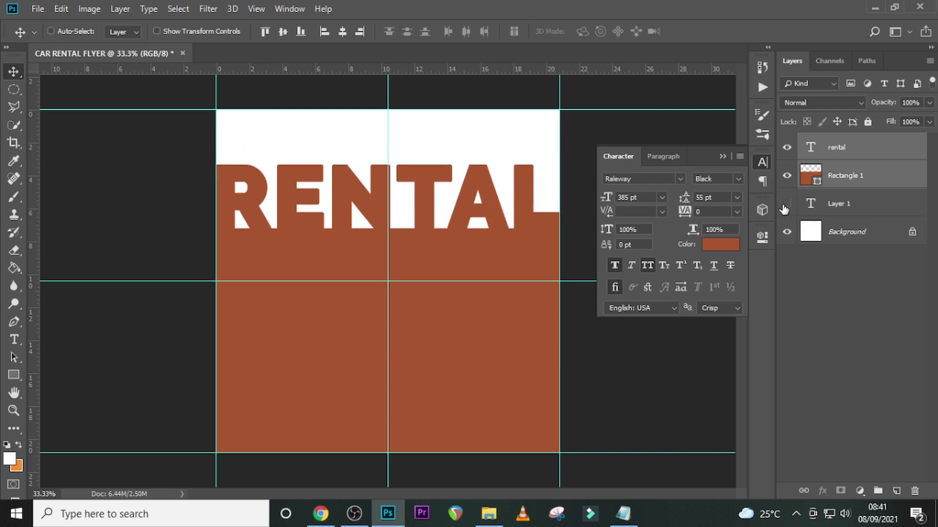
- Delete the unused Layer 1 text layer and select the rental layer
click(833, 208)
key(Delete)
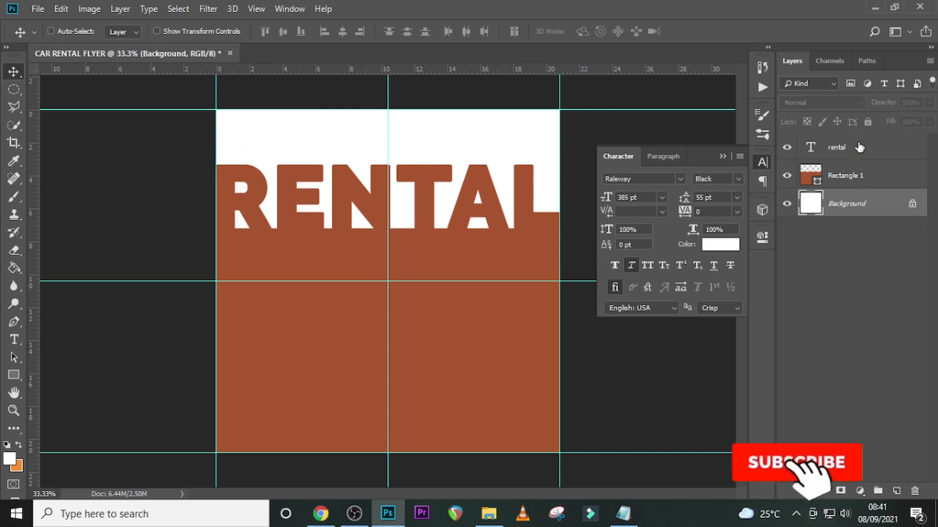
click(859, 147)
- Place the road image pngwing.com (13).png from the u23 folder, scale it to about 143% and move it up to the base of the heading
click(488, 513)
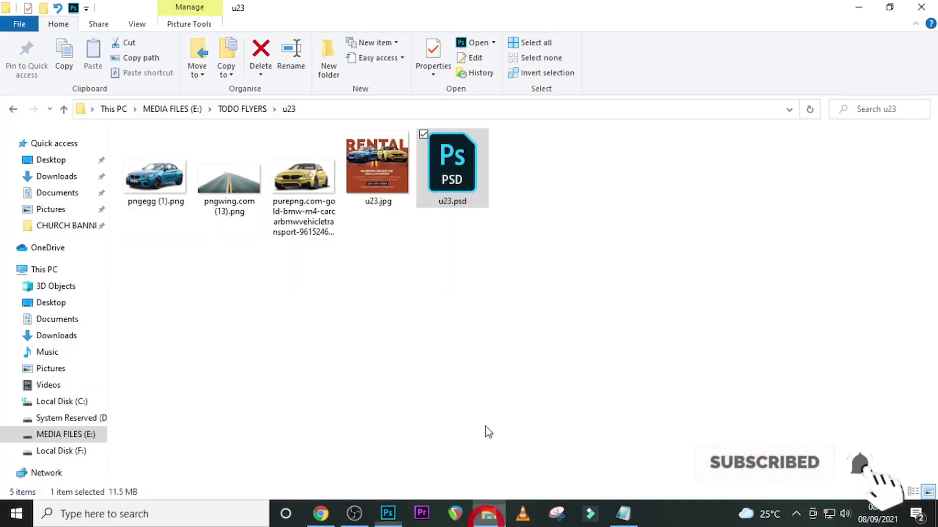
click(252, 203)
mouse_move(387, 524)
drag(387, 524, 373, 376)
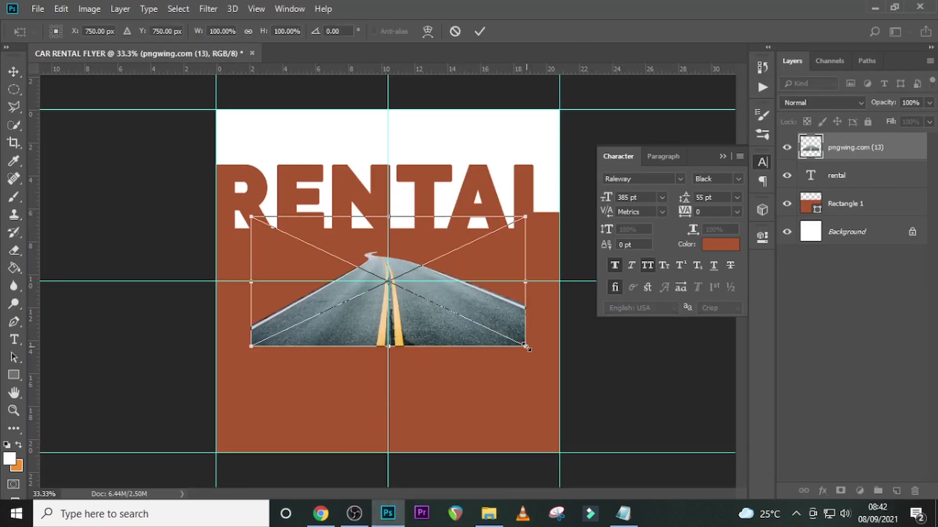
drag(528, 348, 586, 375)
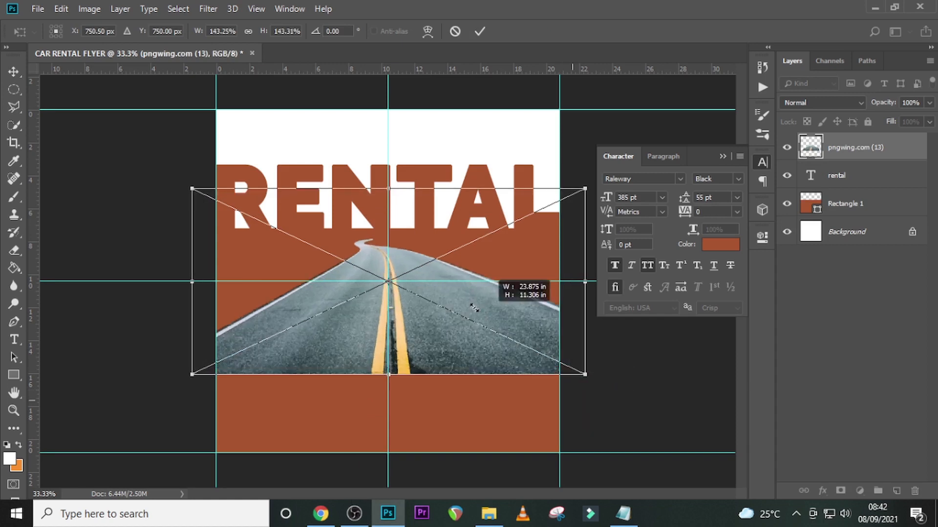
drag(444, 325, 408, 303)
key(Return)
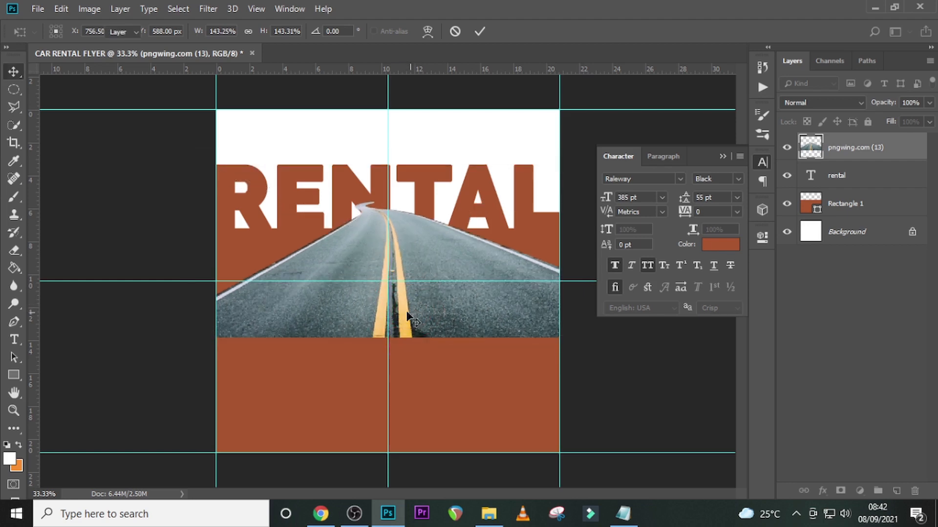
- Add a layer mask to the road image and paint it with a soft black brush to fade the road's lower edge and far end
key(b)
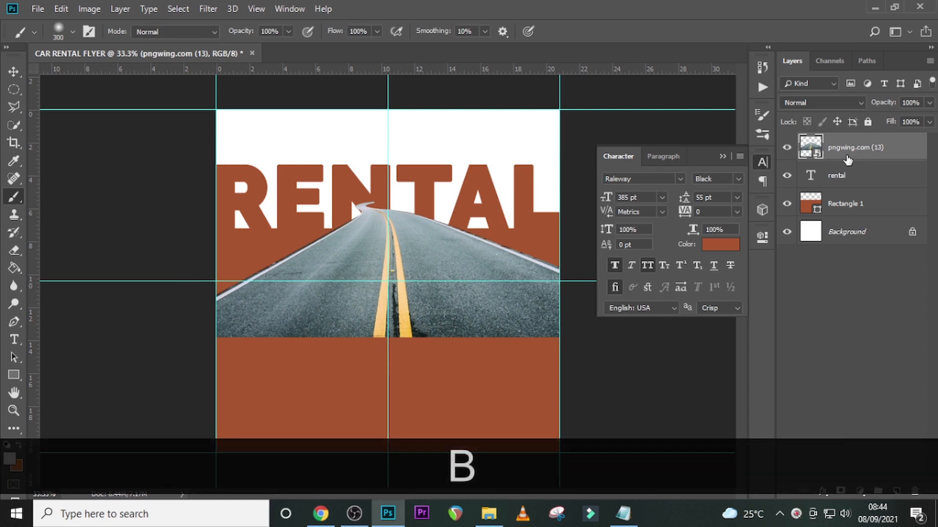
click(840, 491)
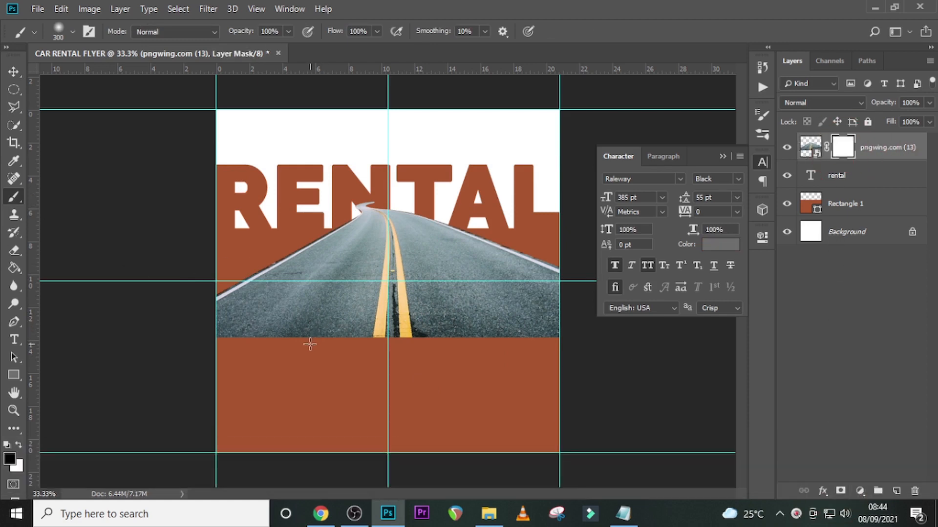
key(Caps_Lock)
drag(597, 341, 495, 337)
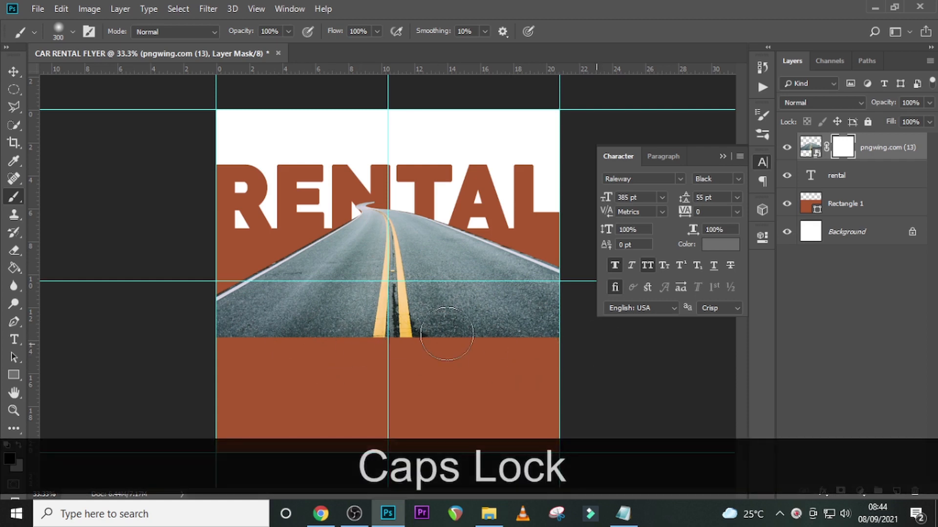
drag(197, 327, 25, 456)
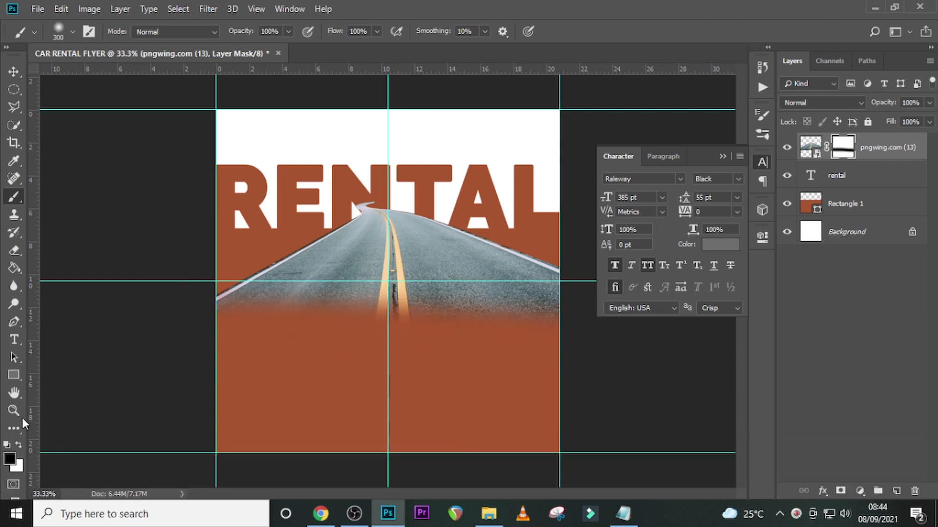
click(844, 147)
mouse_move(329, 186)
mouse_down()
mouse_move(453, 192)
mouse_move(440, 190)
mouse_up()
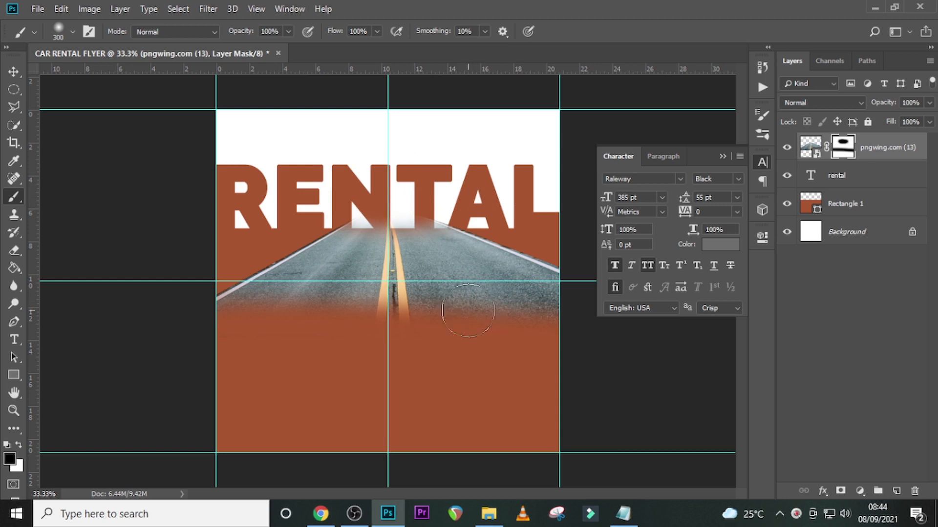
- Add a Color Balance adjustment above the road image and clip it to that layer
click(900, 147)
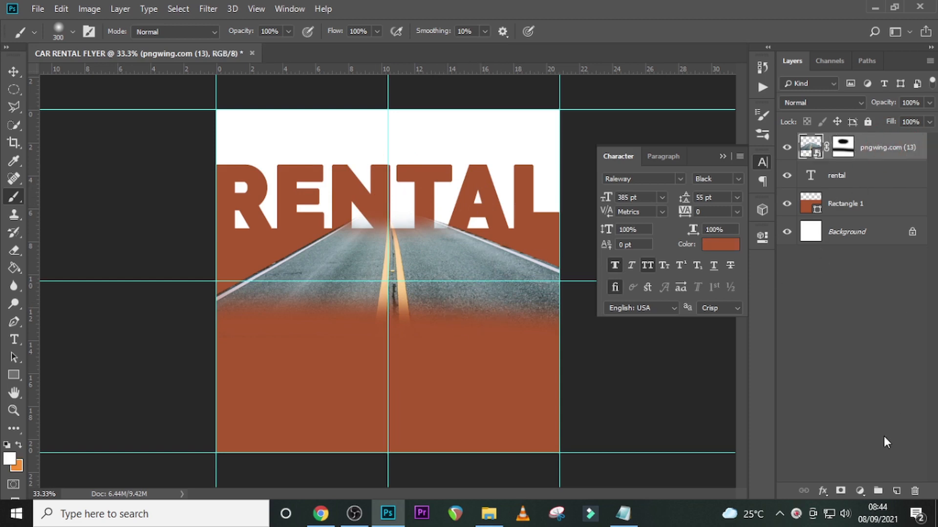
click(858, 491)
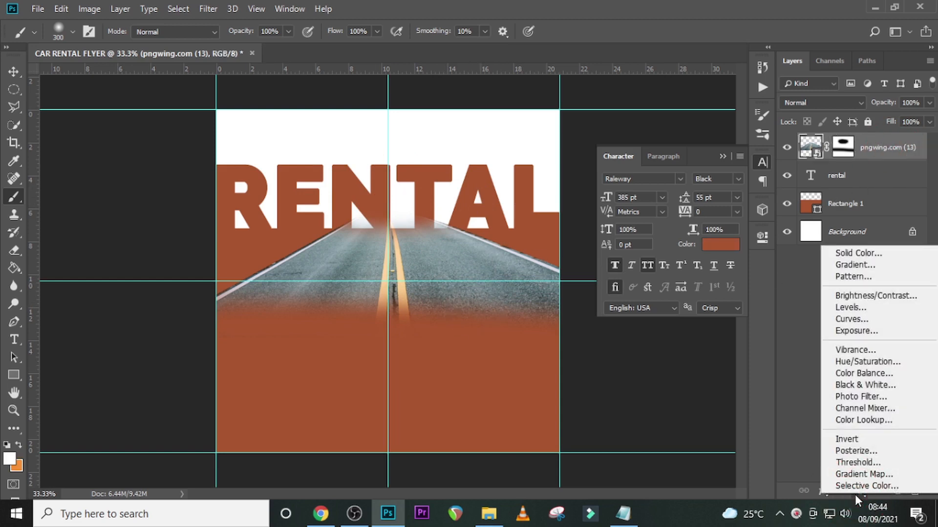
click(857, 375)
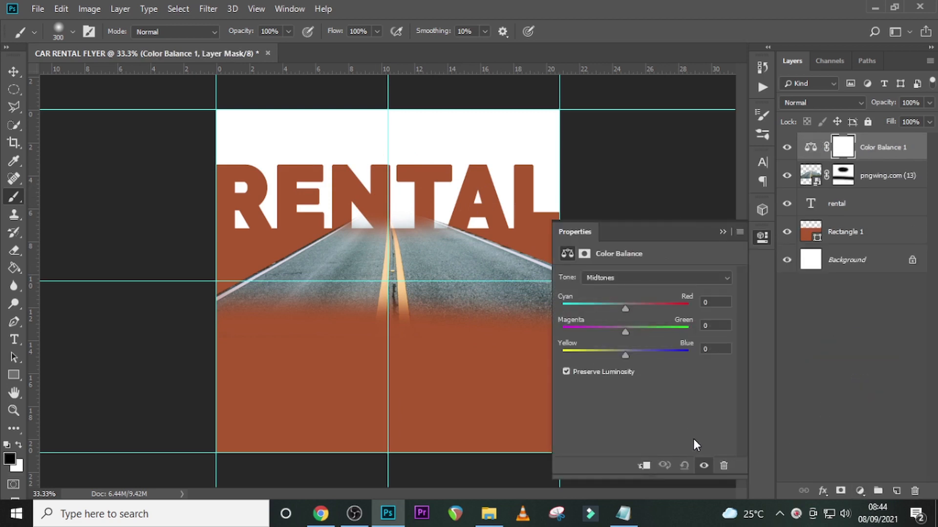
click(644, 466)
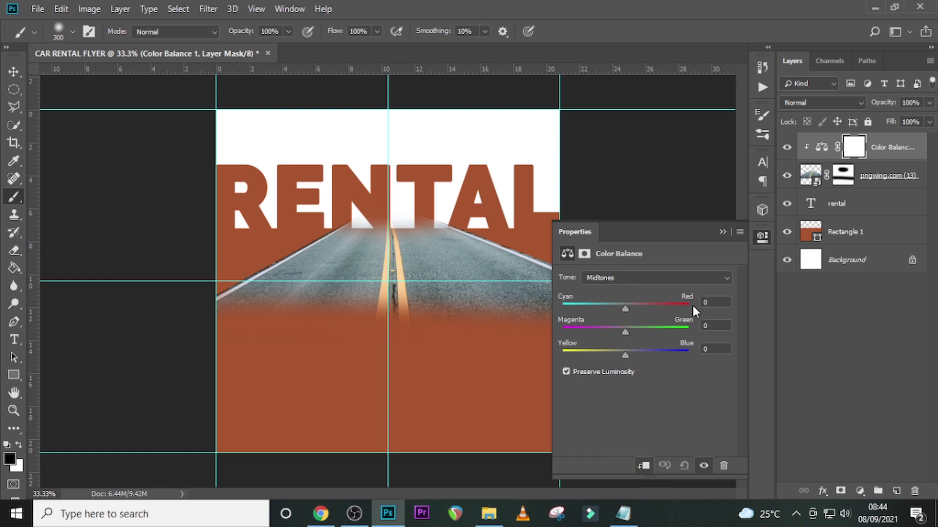
- Set the Color Balance midtones to +100 for Cyan-Red, -15 for Magenta-Green and -71 for Yellow-Blue
drag(625, 309, 693, 313)
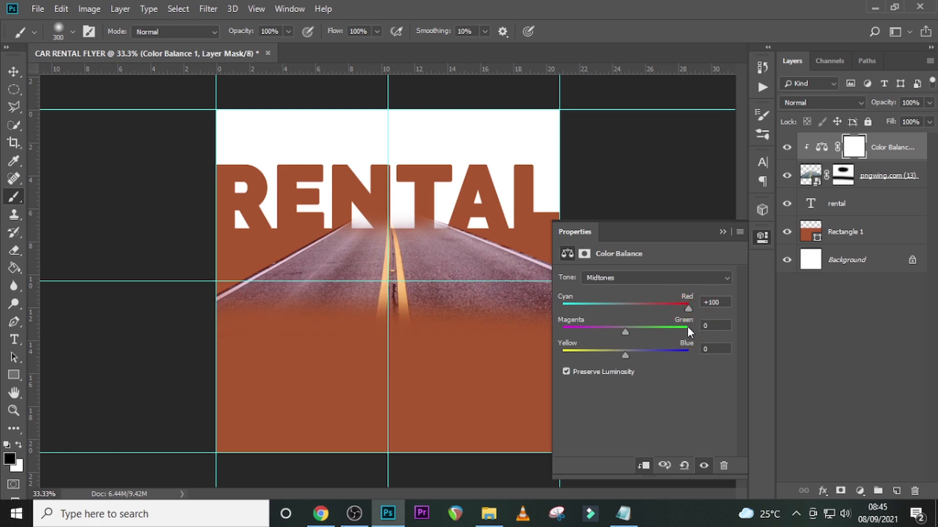
click(622, 333)
drag(621, 332, 617, 335)
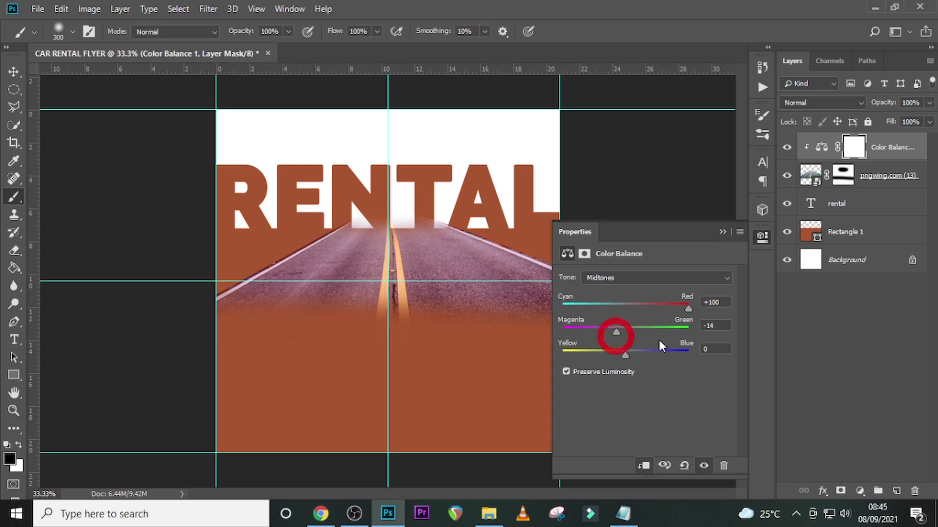
drag(721, 325, 686, 322)
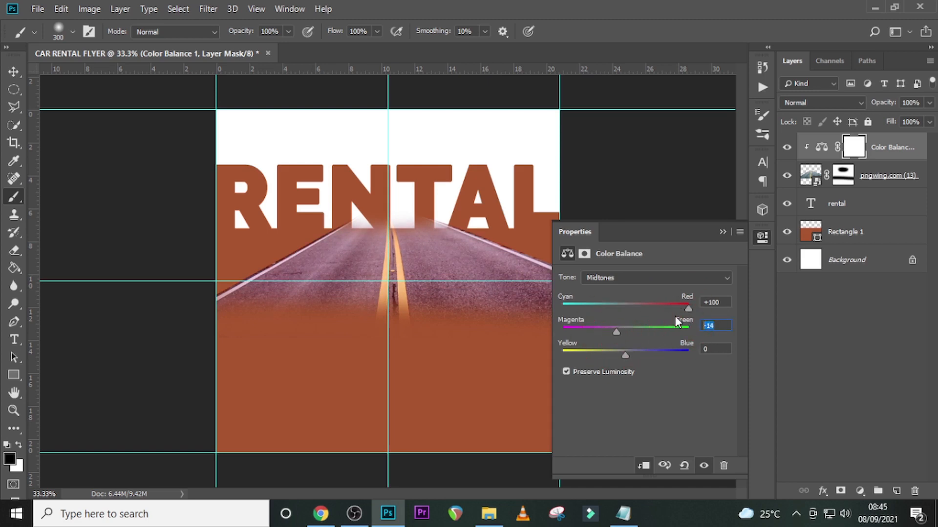
text(-15)
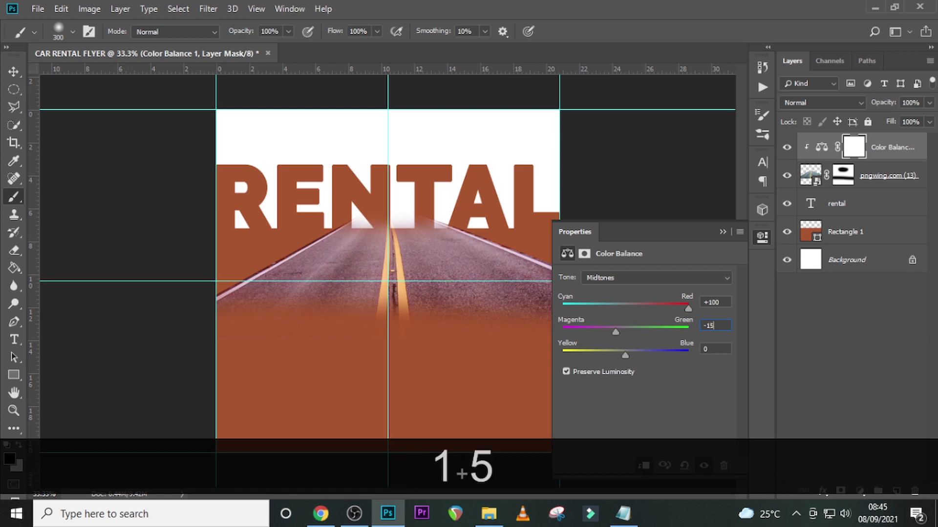
key(Return)
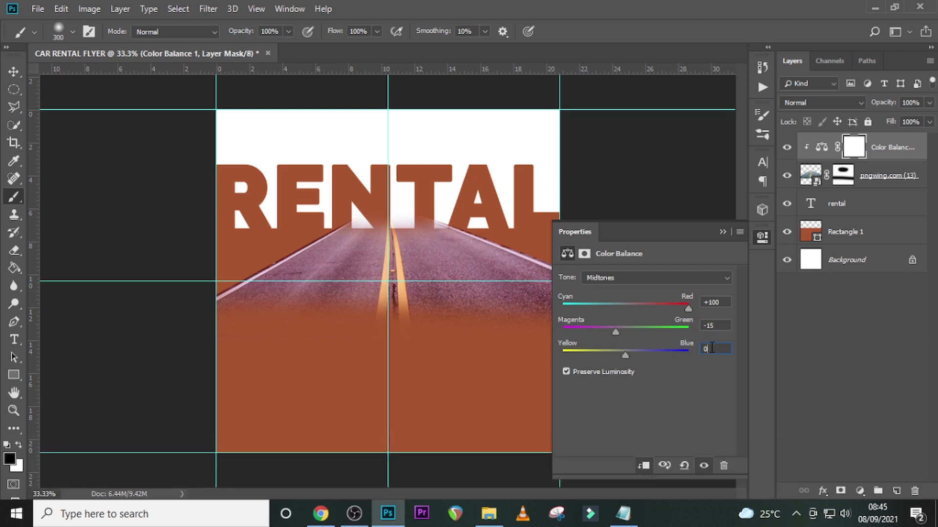
text(-)
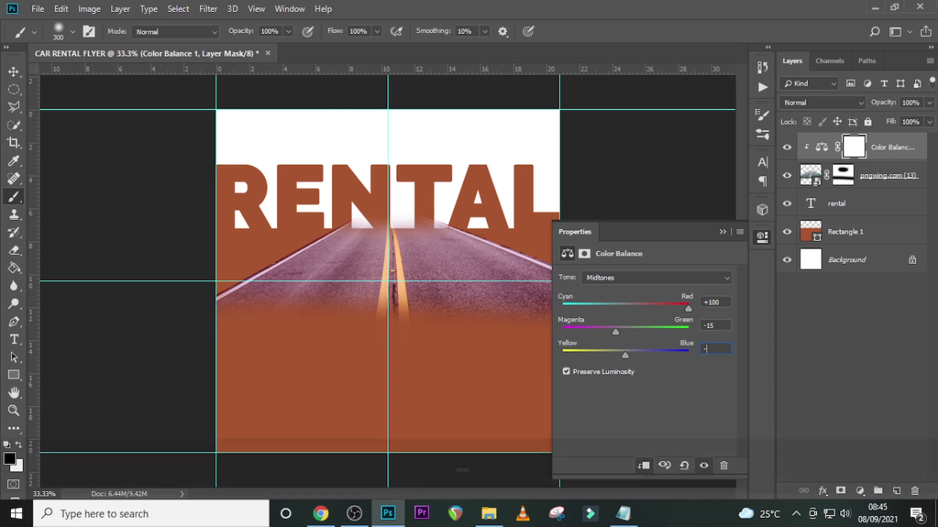
text(1)
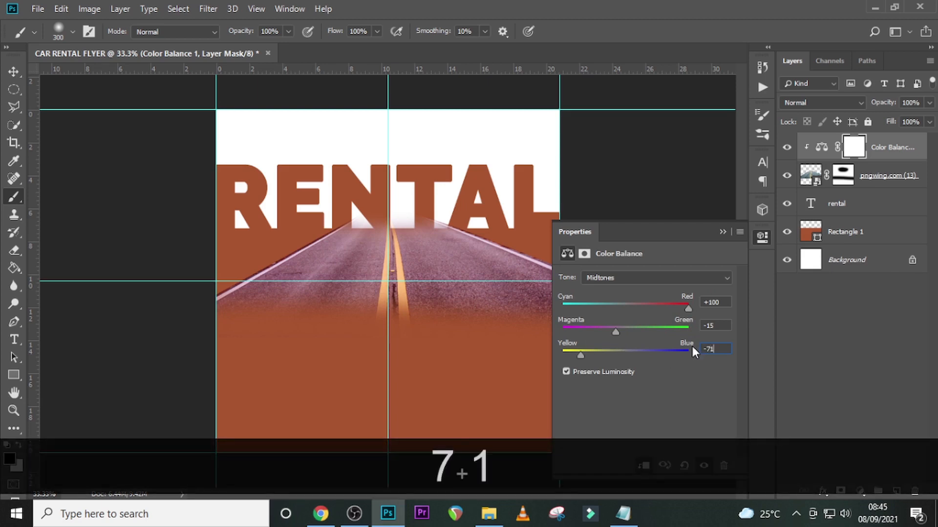
key(Return)
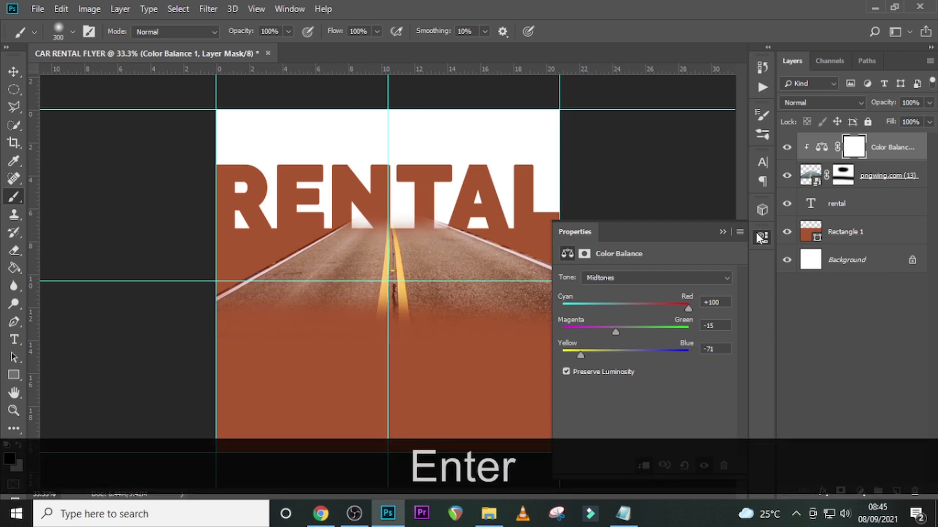
click(723, 231)
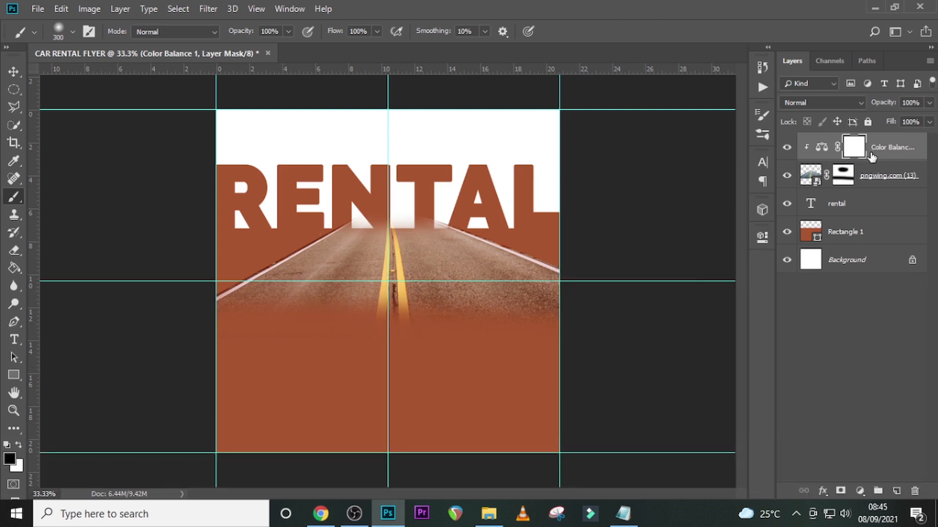
- Group the layers from the Color Balance adjustment down to Rectangle 1 and name the group BG
key(shift)
shift+click(874, 230)
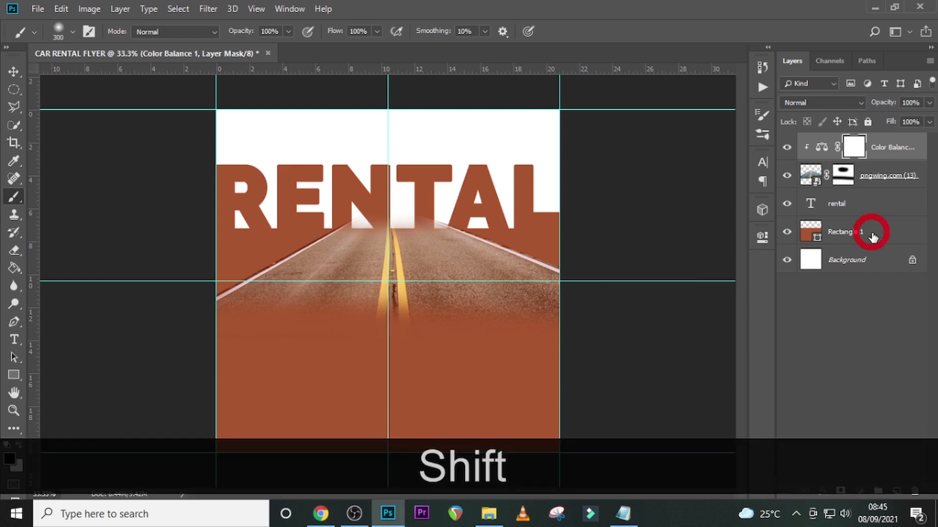
key(ctrl)
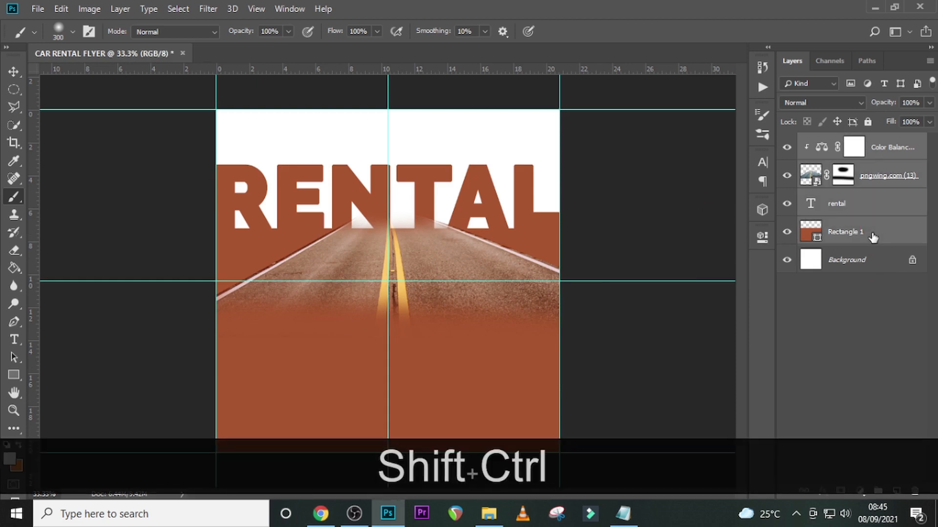
key(ctrl+shift+g)
double_click(844, 143)
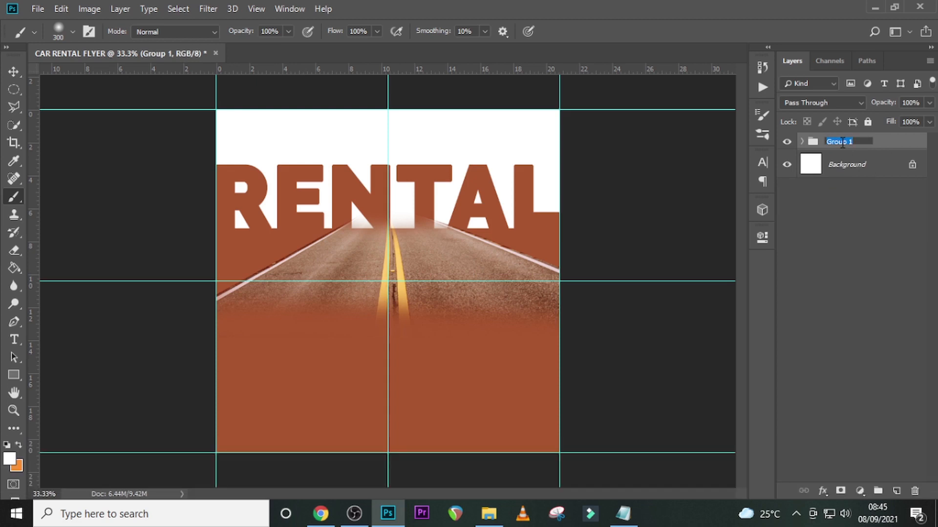
key(Caps_Lock)
text(BG)
key(Return)
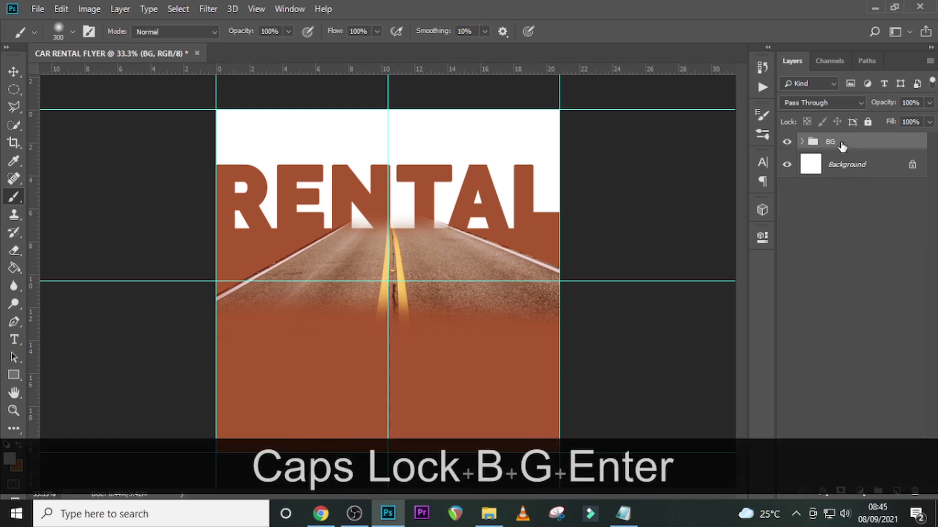
- Place the blue car image pngegg (1).png above the BG group, scaled to about 57% on the left side of the road
click(489, 513)
drag(161, 177, 292, 354)
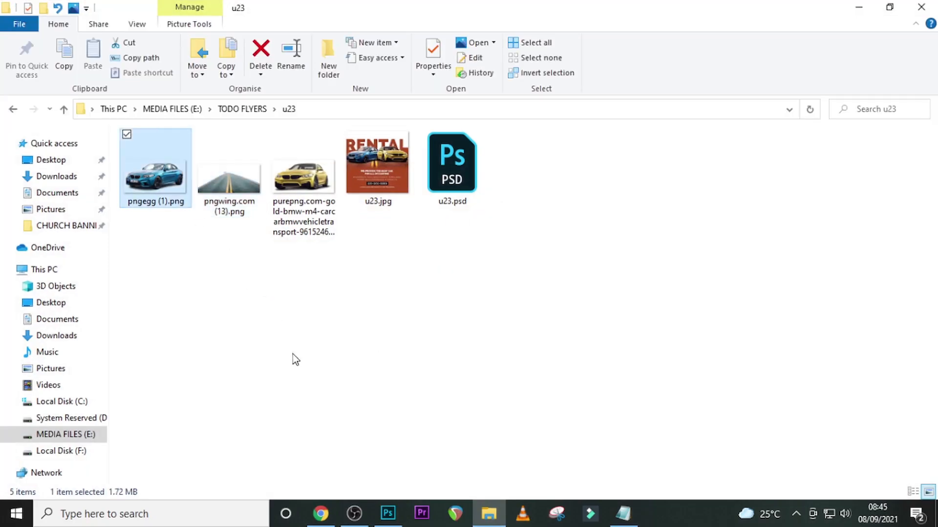
drag(313, 414, 361, 327)
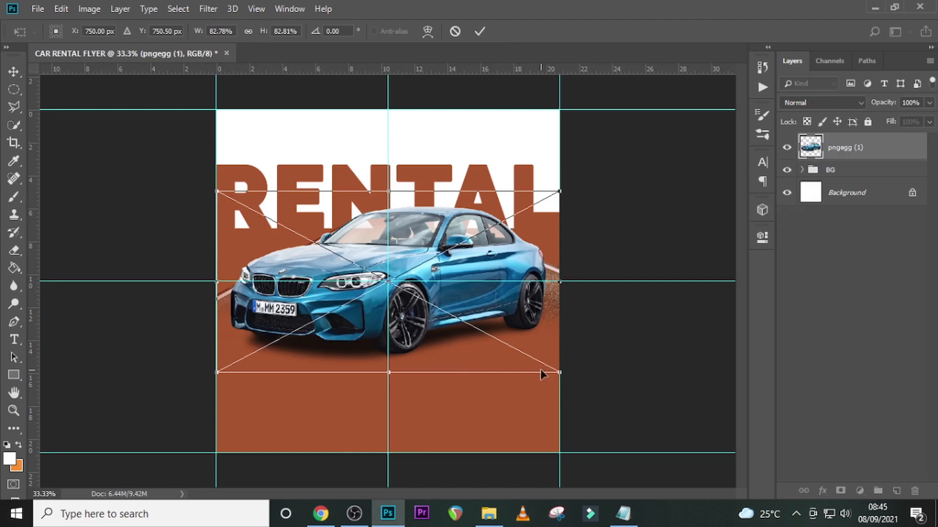
drag(561, 373, 452, 344)
key(Return)
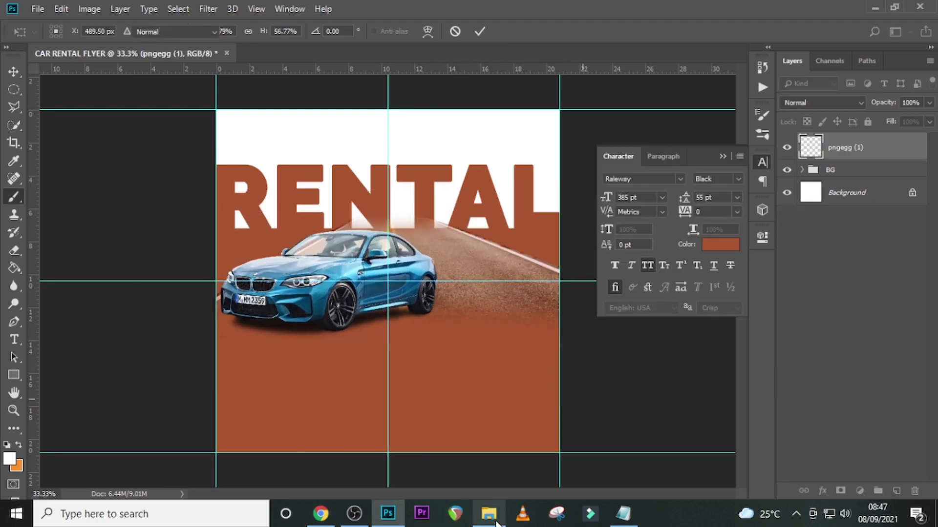
- Place the gold BMW image above the blue car layer, enlarge it to about 118% and flip it horizontally
click(488, 514)
drag(303, 176, 404, 427)
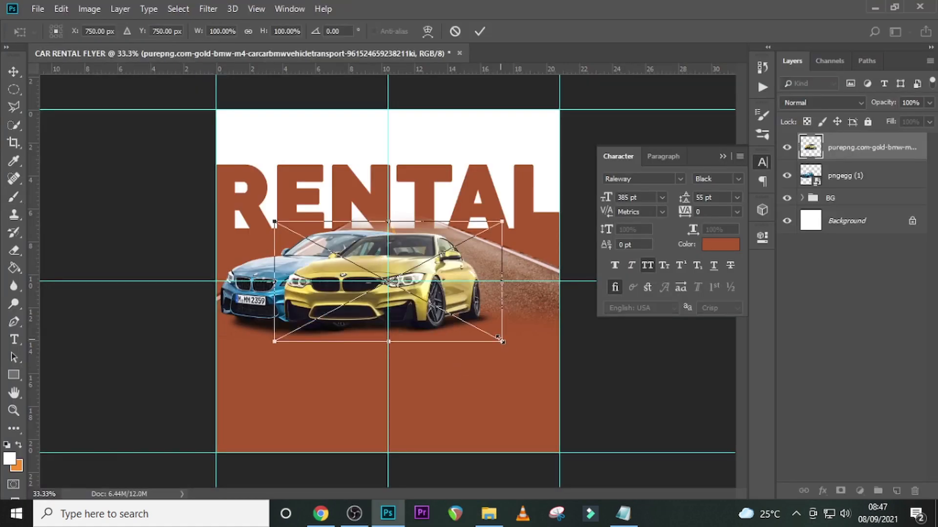
right_click(452, 286)
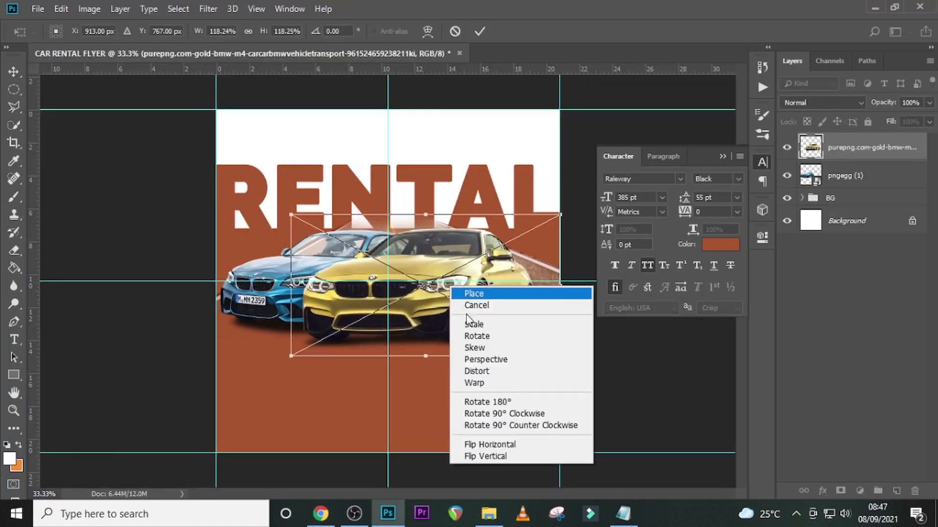
click(481, 444)
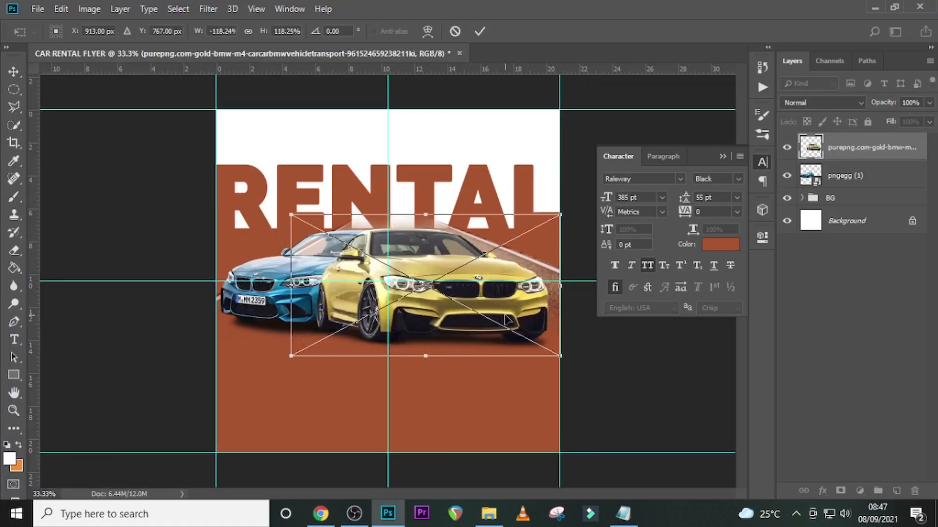
mouse_move(506, 320)
mouse_down()
mouse_move(528, 281)
mouse_move(558, 312)
mouse_move(534, 317)
mouse_move(539, 312)
mouse_up()
key(Return)
- Scale the gold car down to about 97.5% and position it on the right half of the flyer beside the blue car
key(b)
key(ctrl+t)
drag(565, 347, 549, 339)
drag(512, 307, 537, 307)
key(Return)
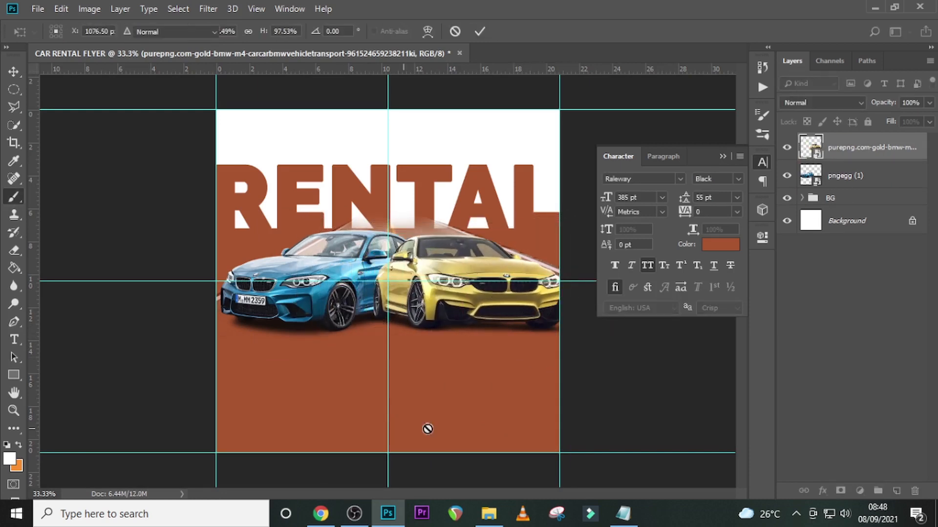
- Move the road image in the BG group down so the road lies beneath both cars
click(839, 177)
click(802, 198)
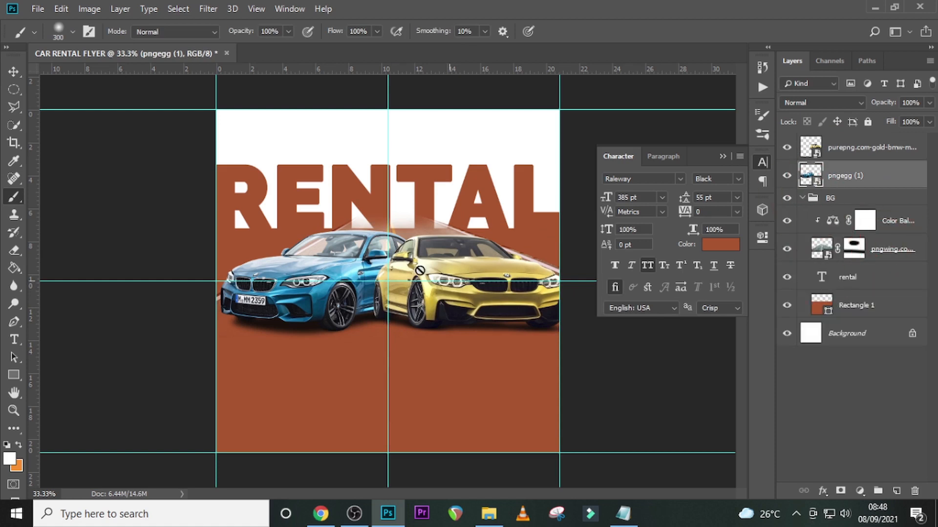
key(v)
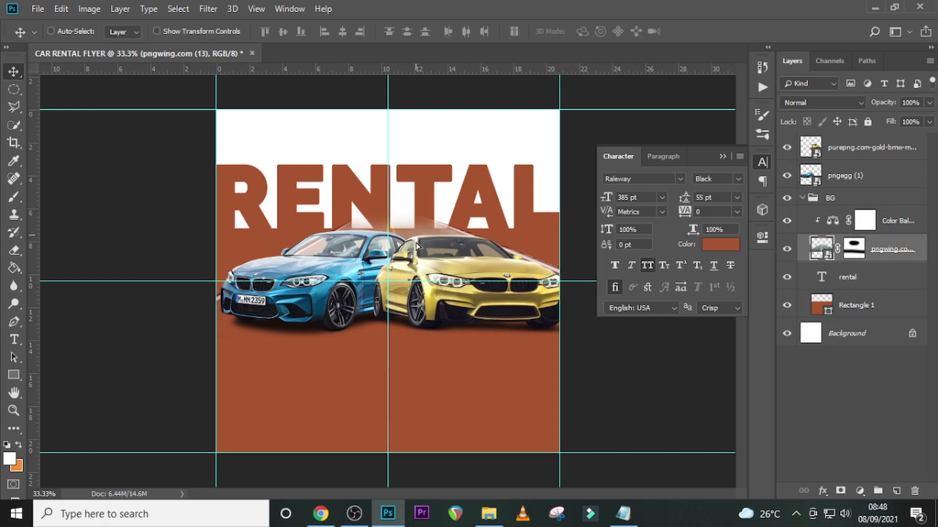
mouse_move(414, 253)
mouse_down()
mouse_move(415, 283)
mouse_move(414, 274)
mouse_up()
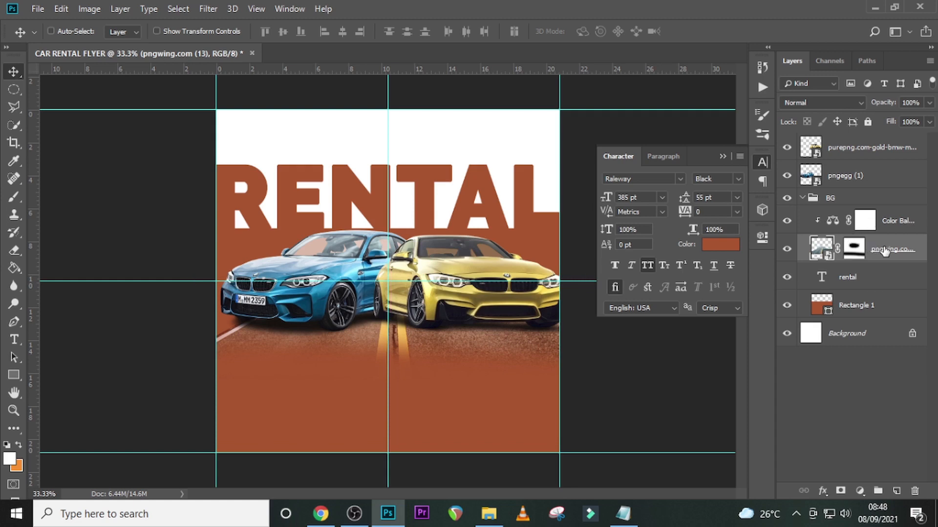
- Move both cars and the road image up together until the car roofs overlap the lower edge of the RENTAL heading
ctrl+click(852, 176)
ctrl+click(849, 154)
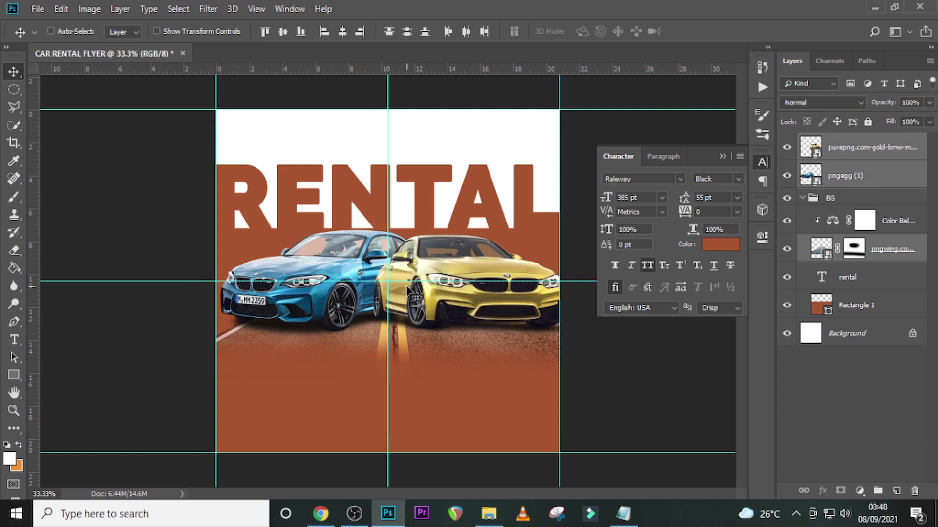
key(shift+Up)
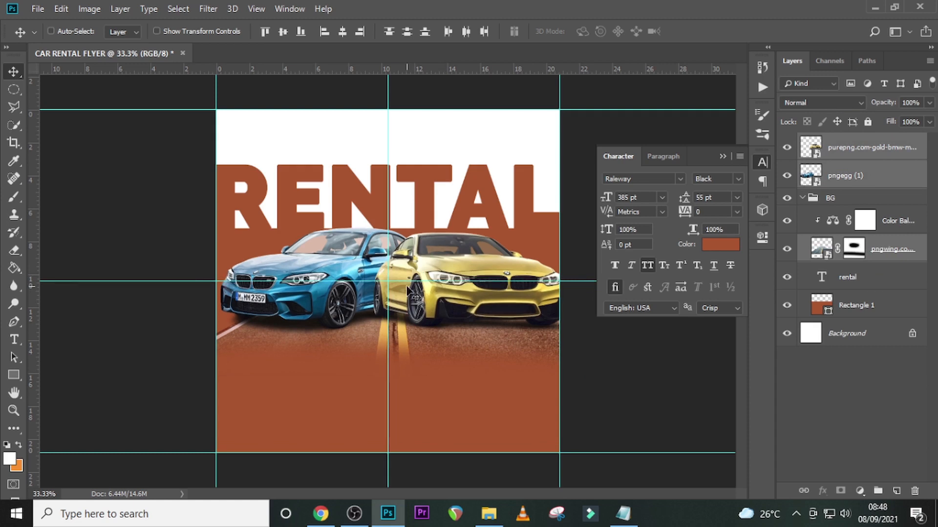
key(shift+Up)
key(shift+Up)
key(shift+Up)
key(shift+Up)
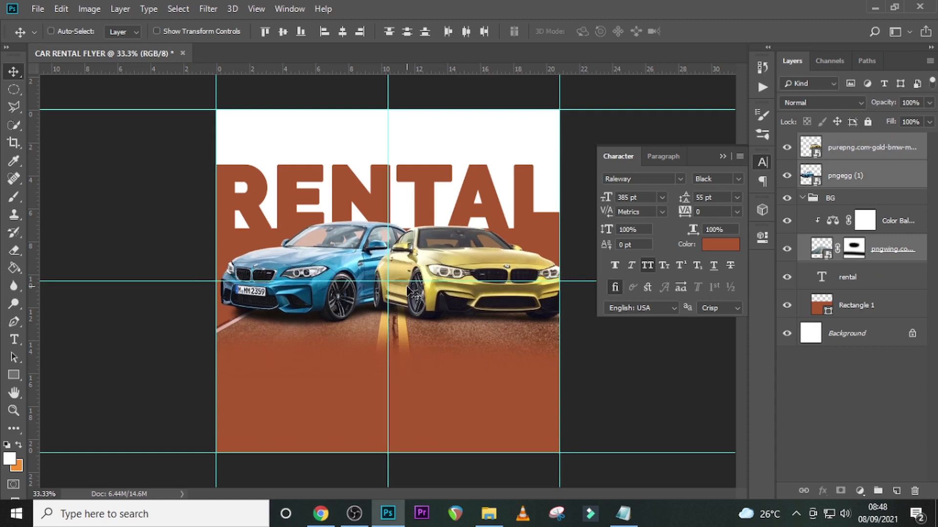
key(shift+Up)
key(shift+Up)
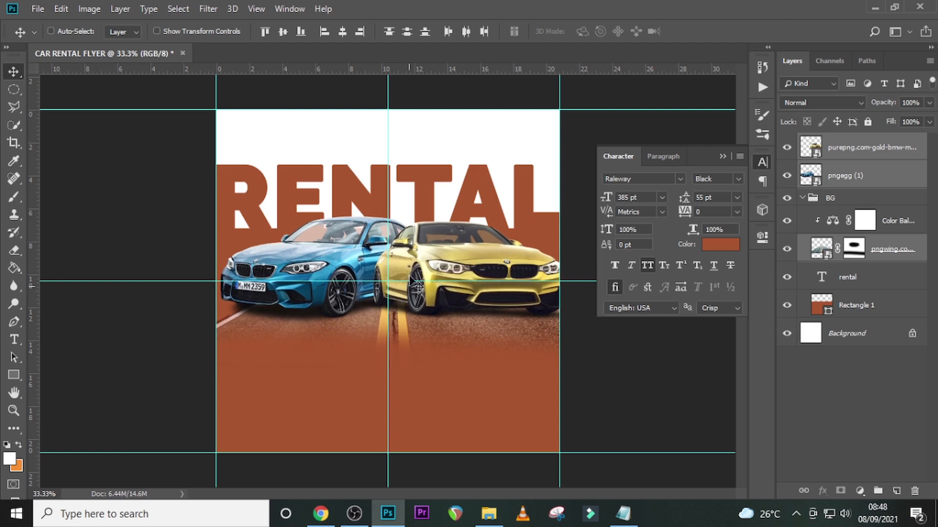
click(722, 157)
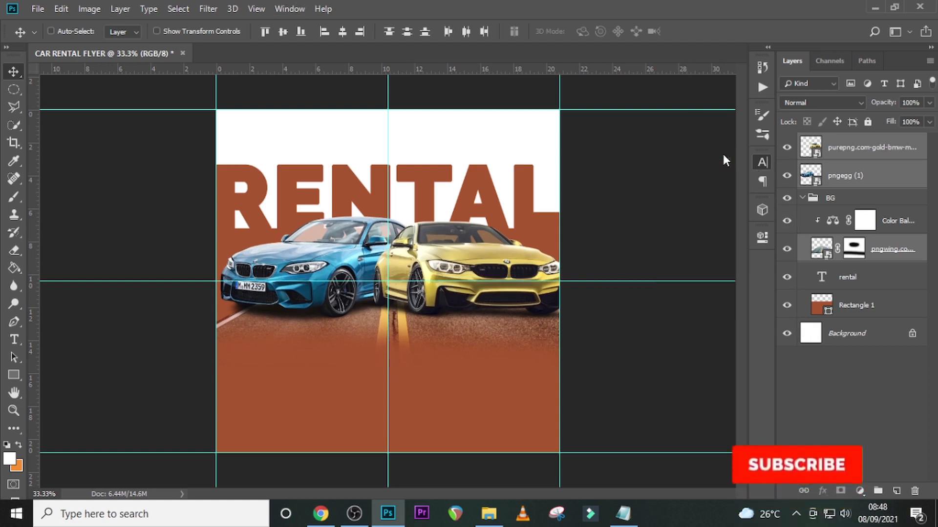
- Group the blue and gold car layers and name the group CARS
click(827, 198)
click(848, 180)
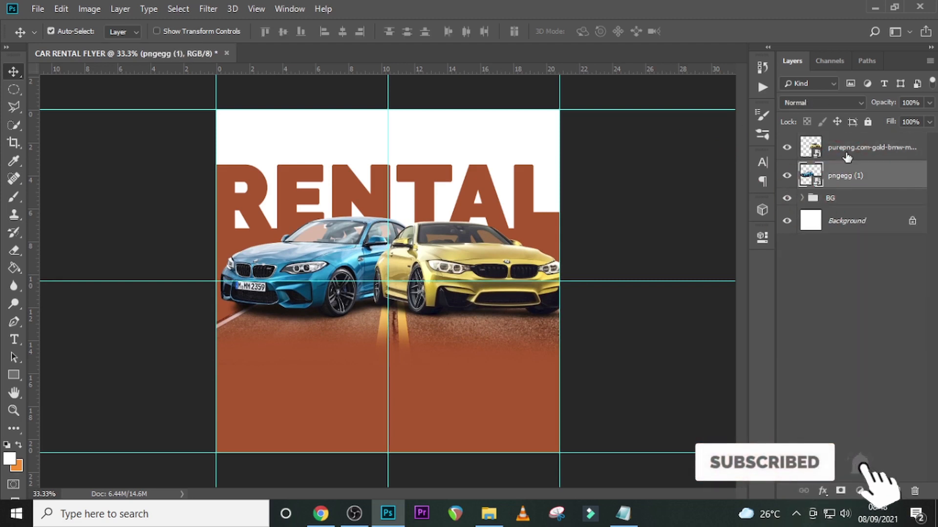
shift+click(847, 155)
key(ctrl+g)
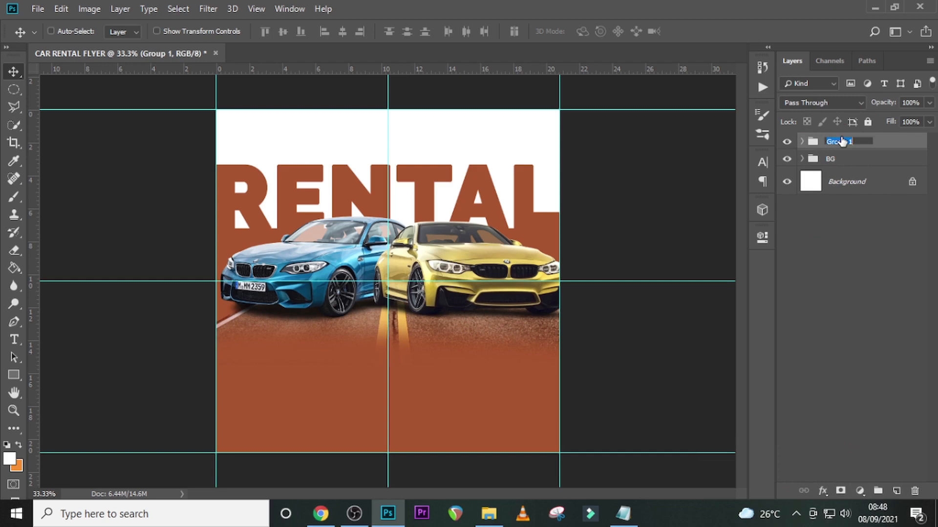
text(CARS)
key(Return)
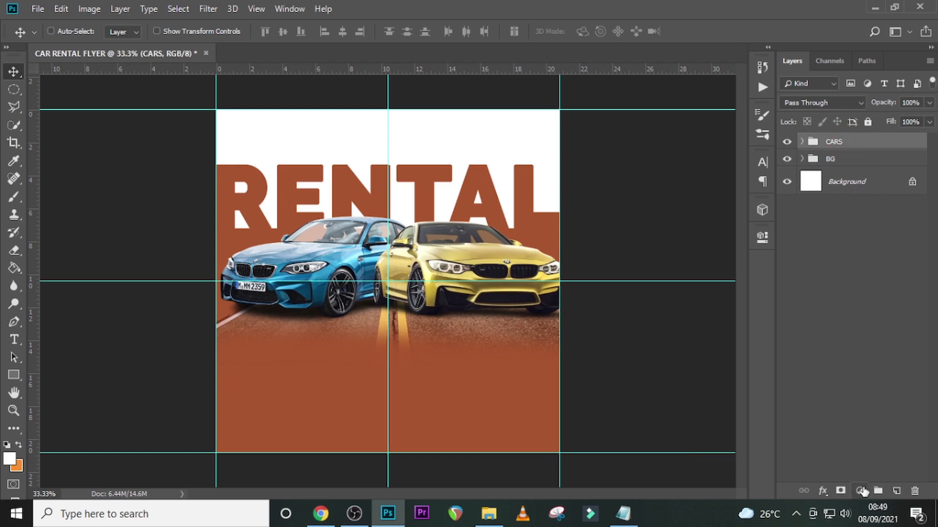
- Add a Levels adjustment above the CARS group and clip it to that group
click(861, 490)
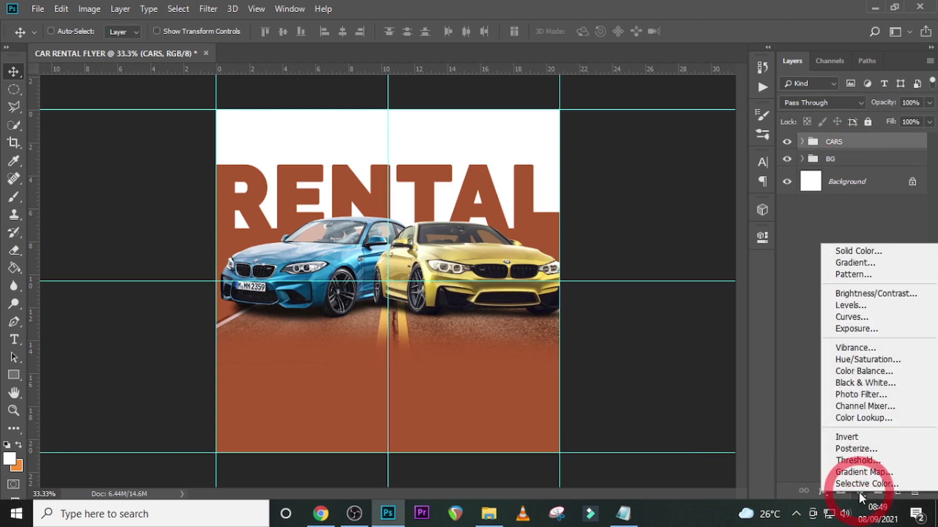
click(849, 306)
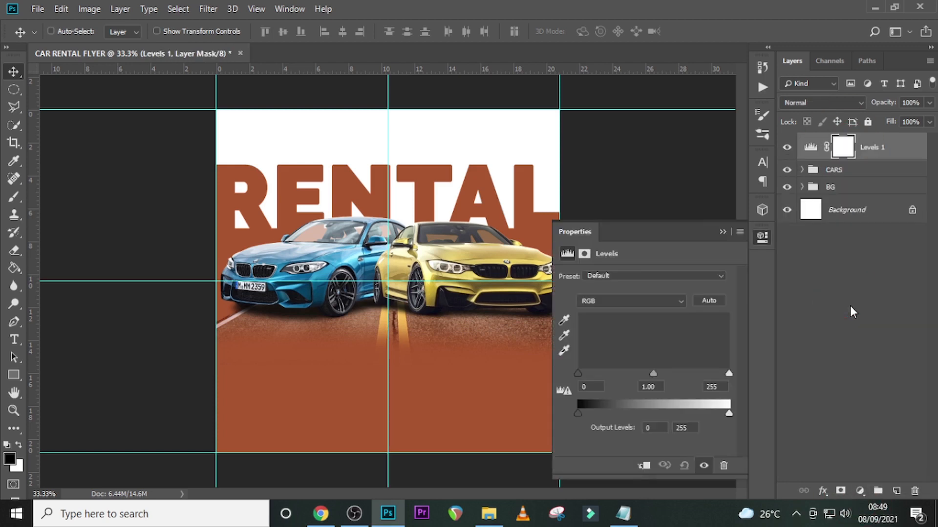
click(644, 465)
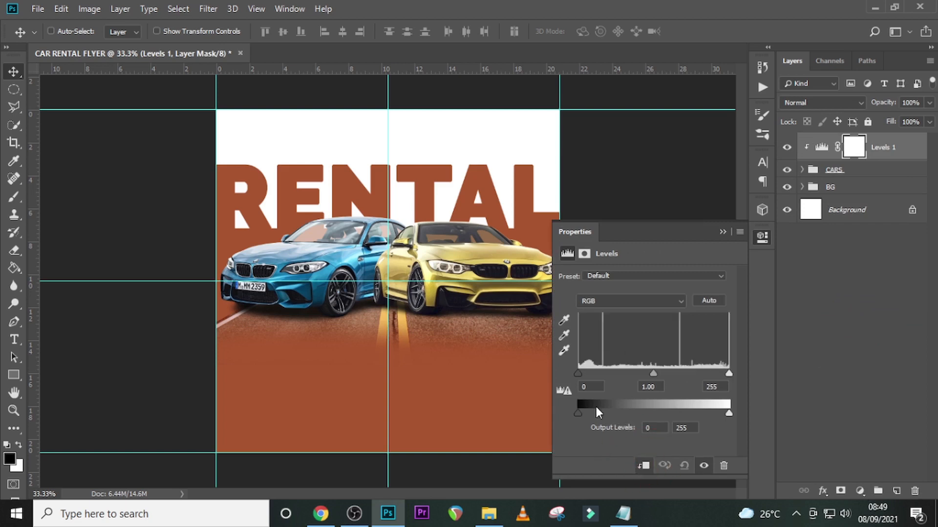
- Set the Levels input black point to 16 and the midtones to 0.89 to deepen the cars' contrast
drag(581, 387, 563, 386)
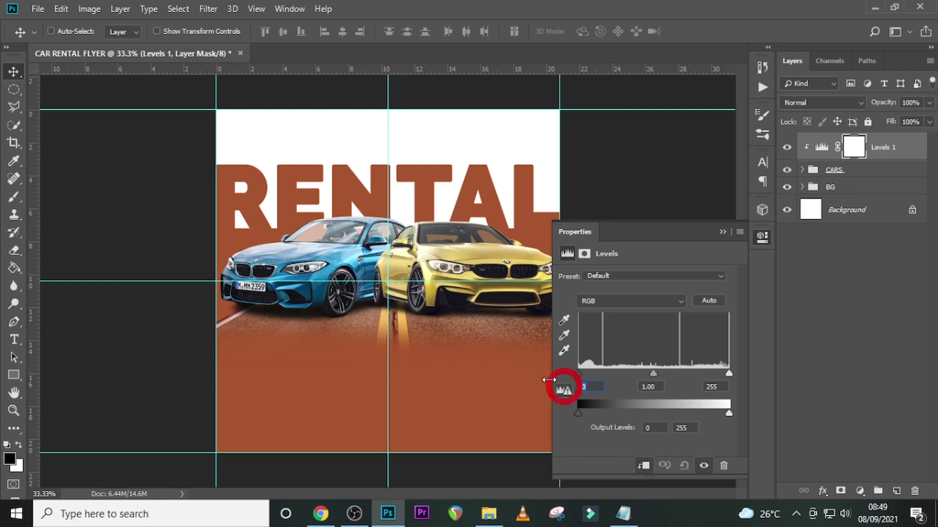
text(16)
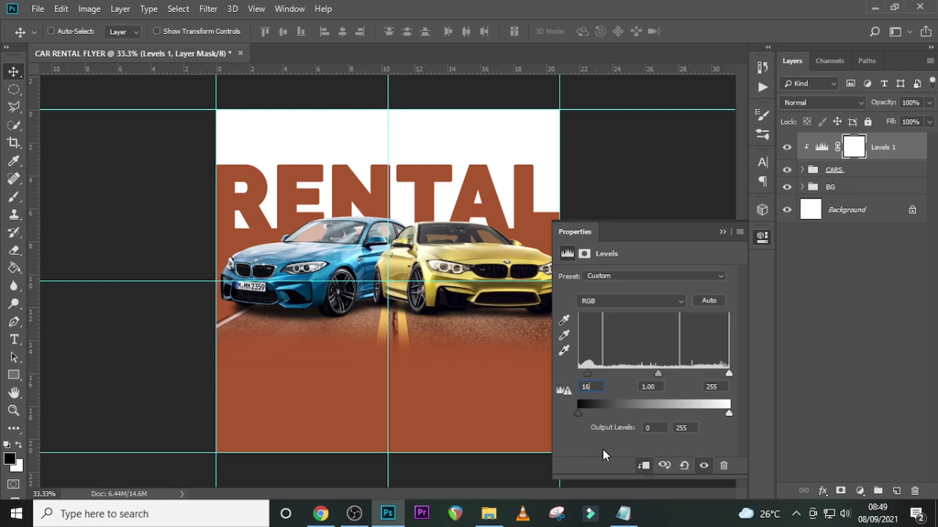
drag(658, 387, 610, 384)
text(0.89)
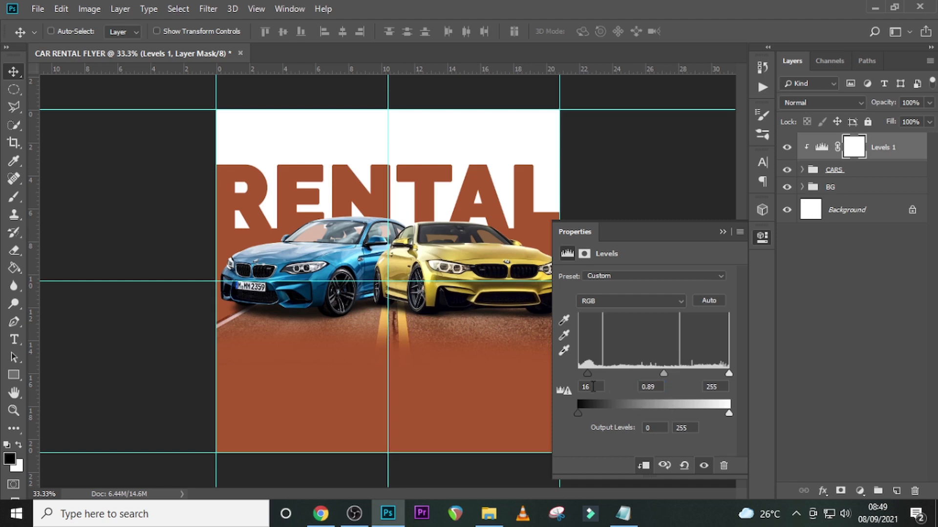
key(ctrl+0)
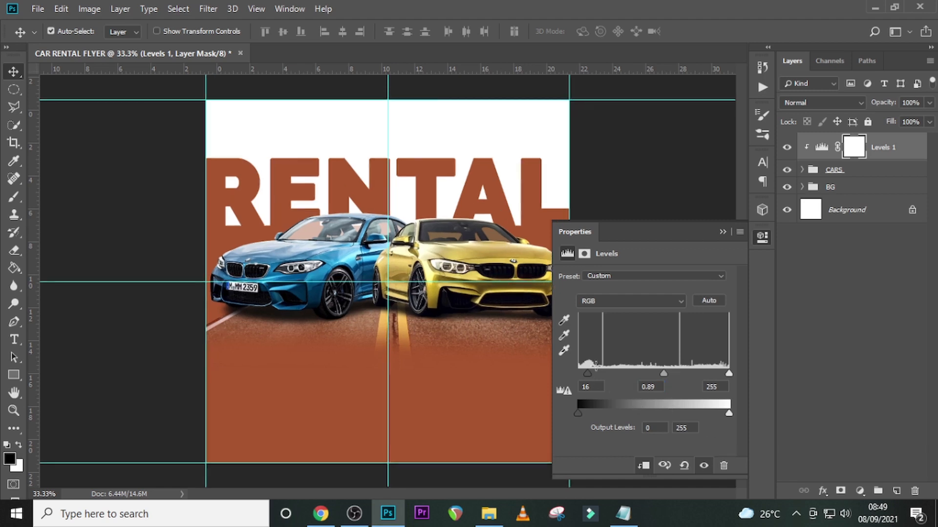
click(722, 232)
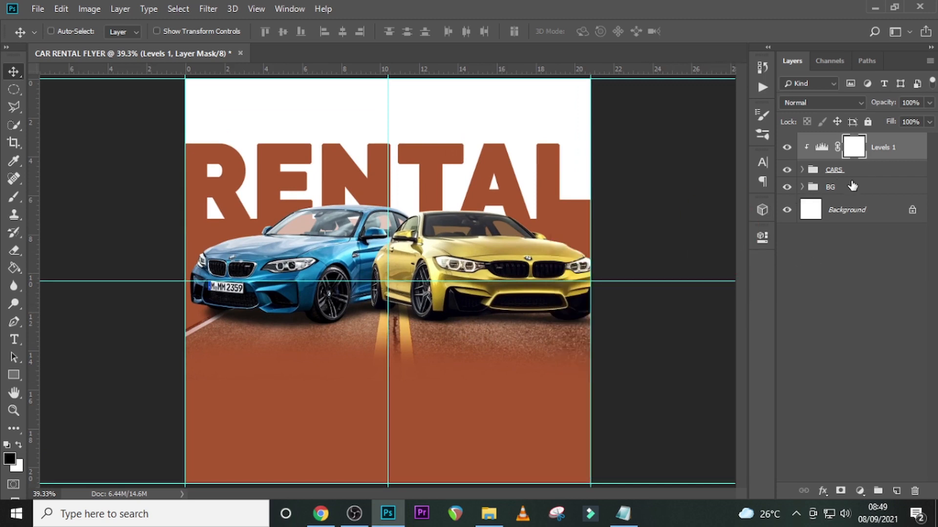
- Add a text layer below the cars with "we provide the best car for all occasions" copied in two lines from the Notepad notes
key(t)
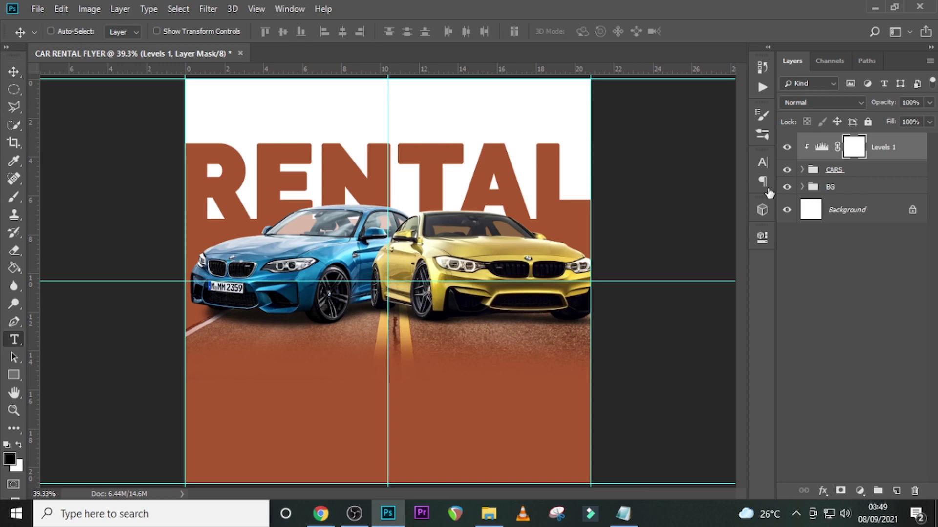
click(334, 383)
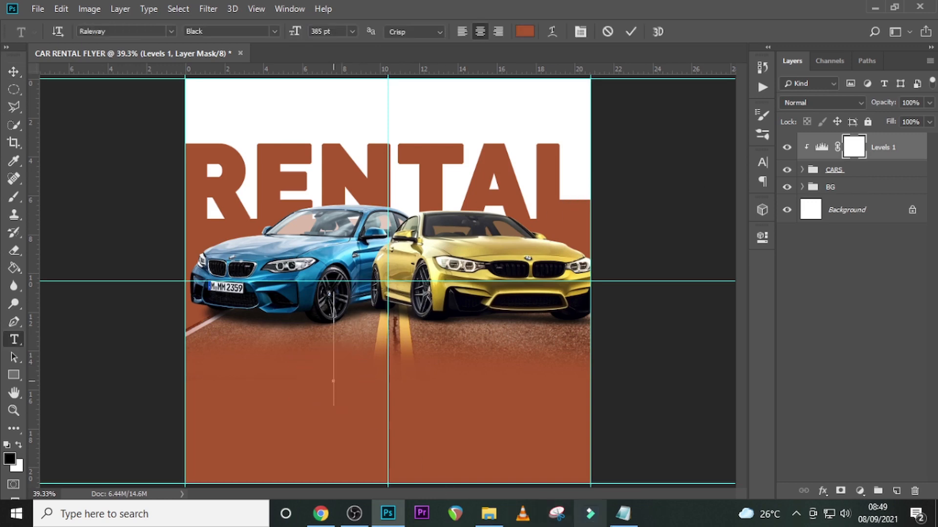
click(623, 513)
drag(267, 163, 122, 164)
drag(230, 176, 126, 165)
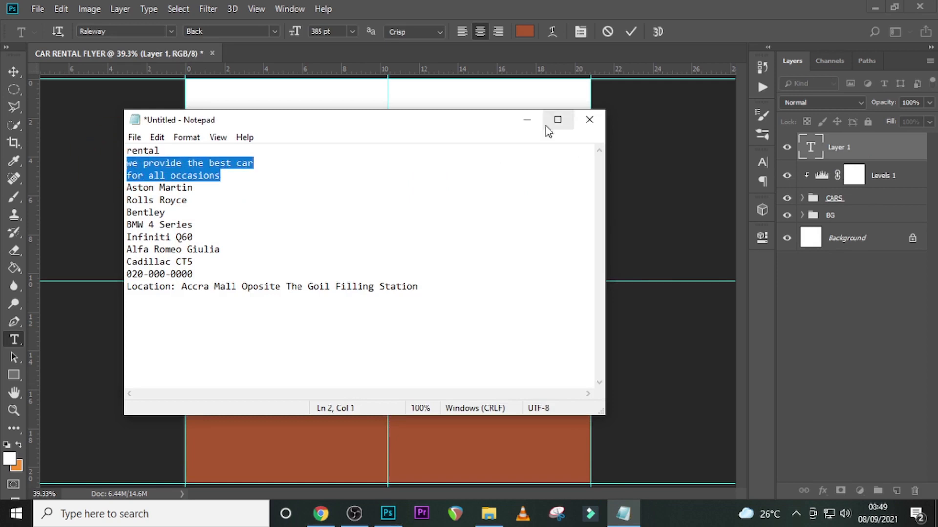
click(618, 3)
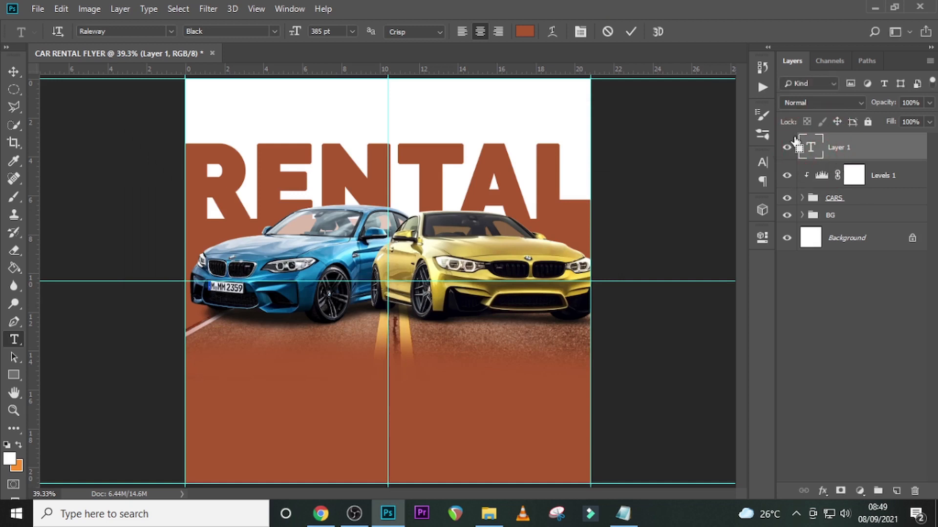
key(ctrl+v)
click(810, 154)
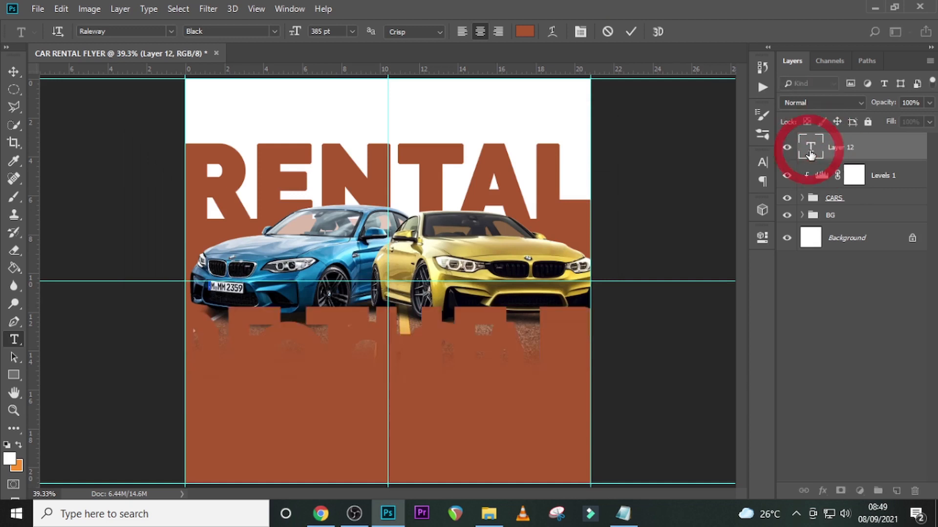
- Set the tagline's font size to 58 pt
click(763, 162)
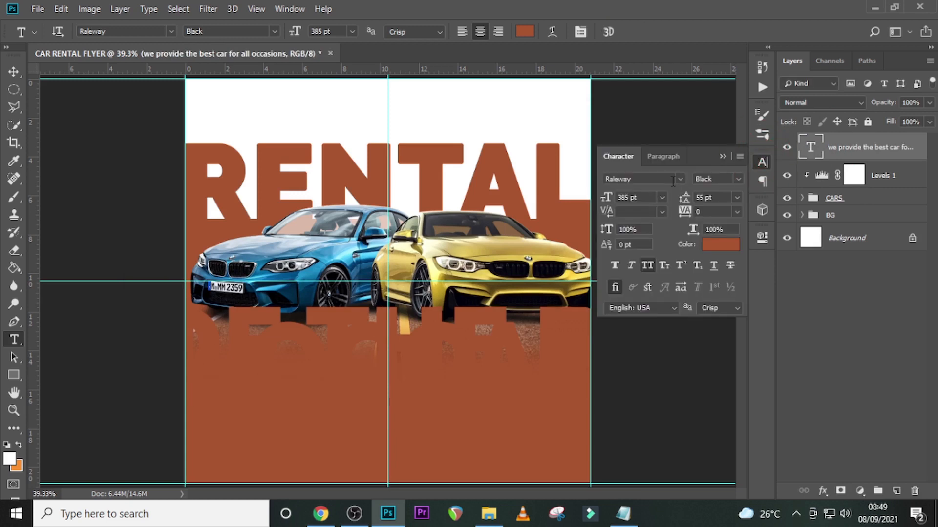
click(630, 197)
text(58)
key(Return)
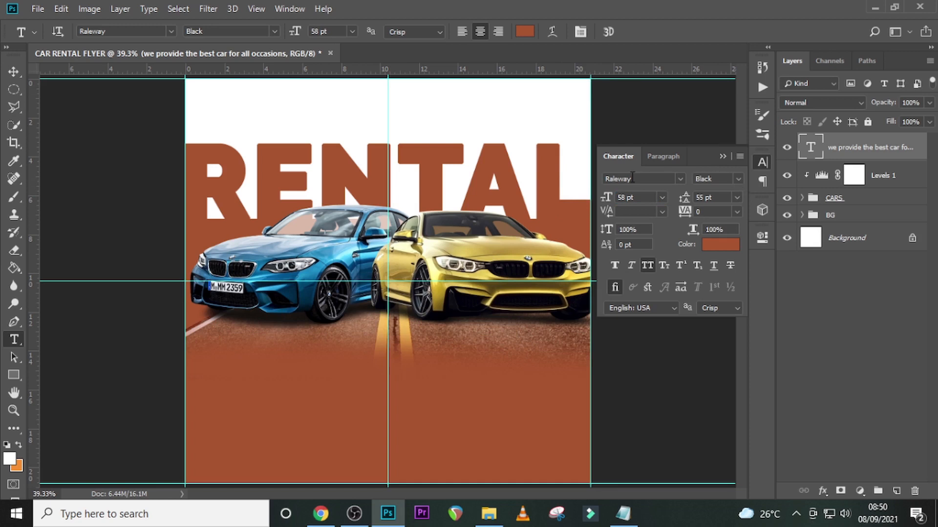
- Change the tagline's text color to off-white and set its leading to 65 pt
click(720, 244)
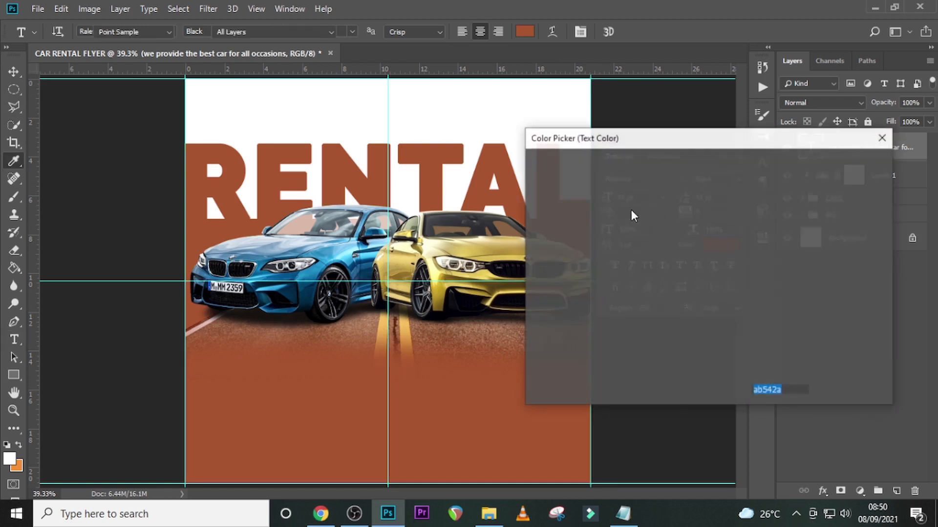
click(534, 181)
click(844, 166)
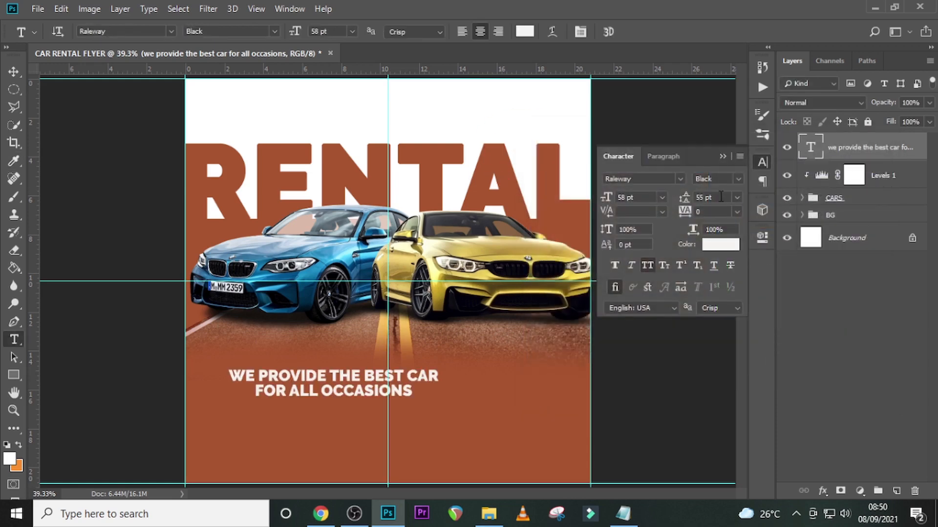
click(714, 198)
text(65 pt)
key(Return)
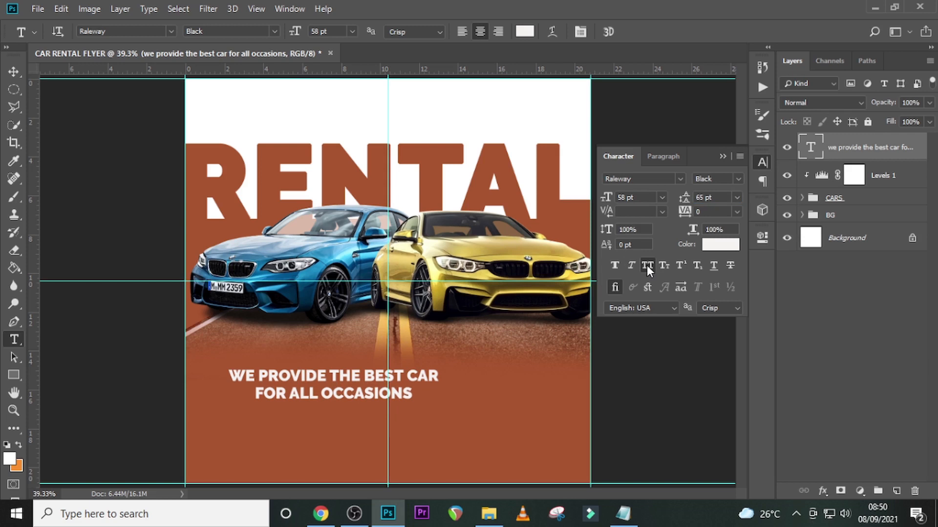
- Move the tagline onto the vertical center guide, slightly higher below the cars
key(ctrl+t)
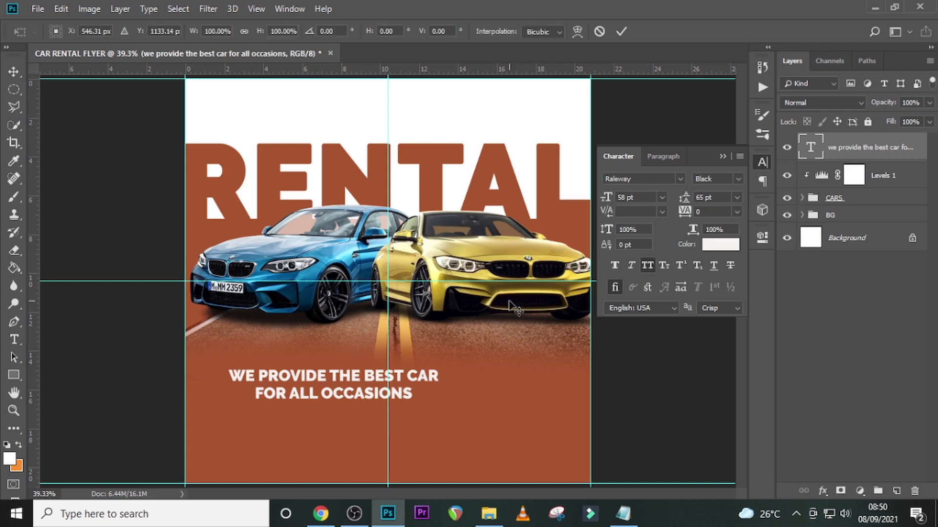
drag(364, 384, 411, 379)
key(Return)
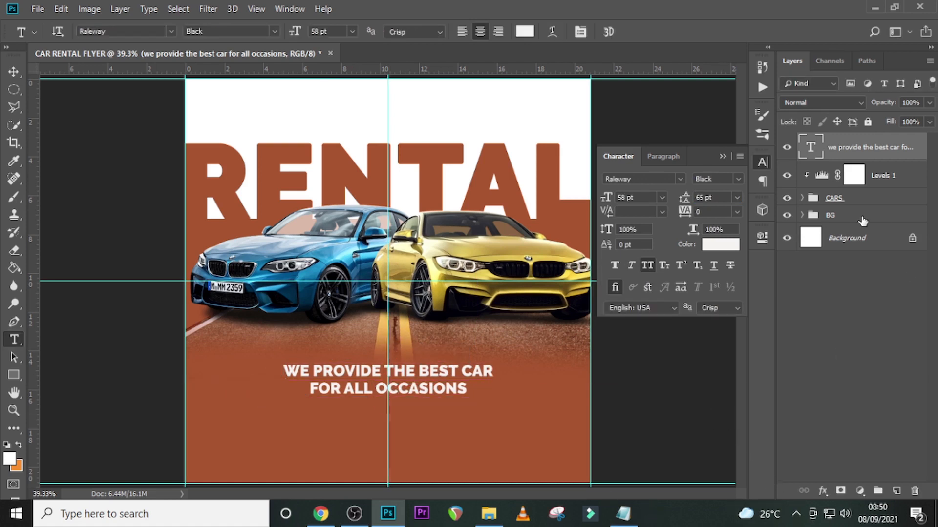
- Shift the road image in the BG group slightly left so its yellow lines straddle the vertical center guide
click(801, 215)
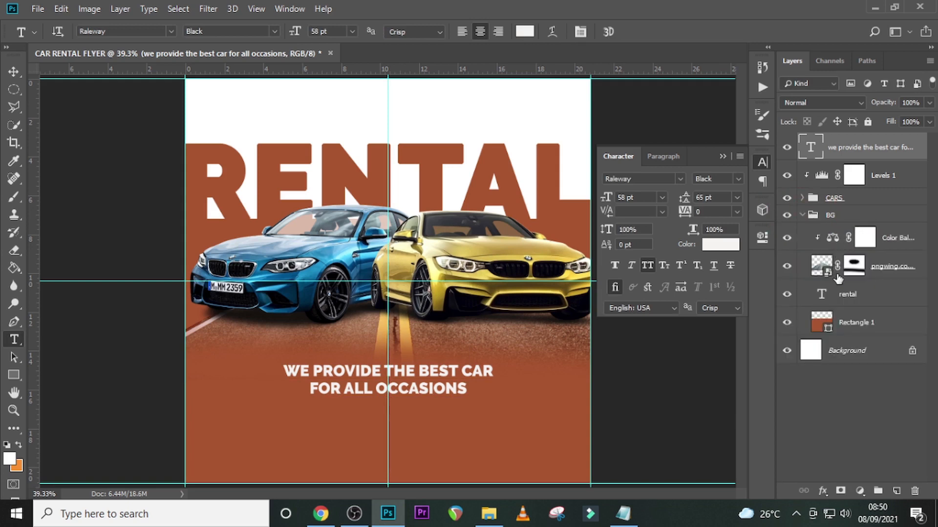
click(876, 272)
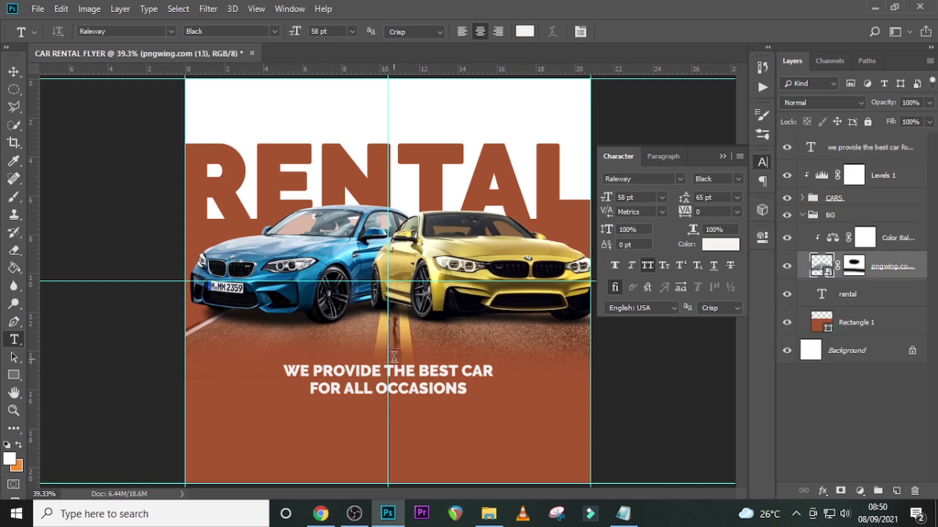
key(v)
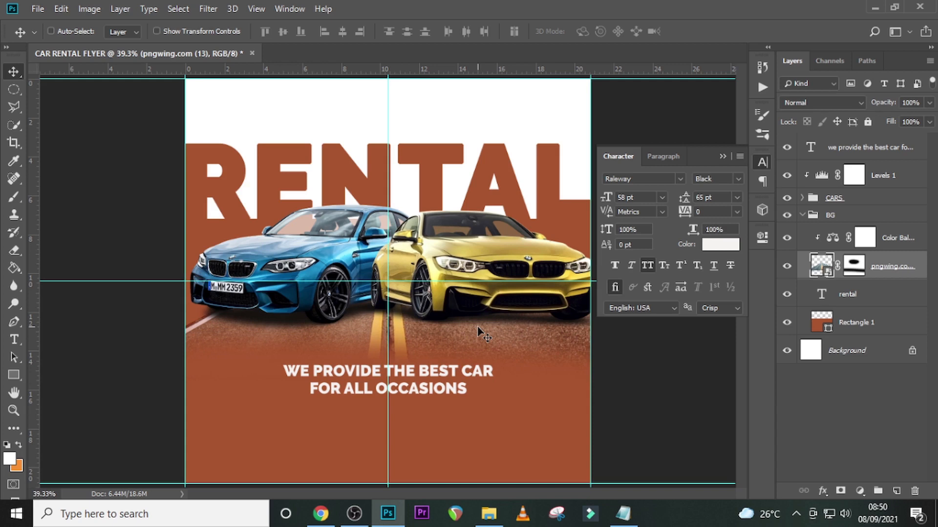
click(801, 215)
- Add a text layer below the tagline with "Aston Martin" copied from the Notepad notes
click(842, 154)
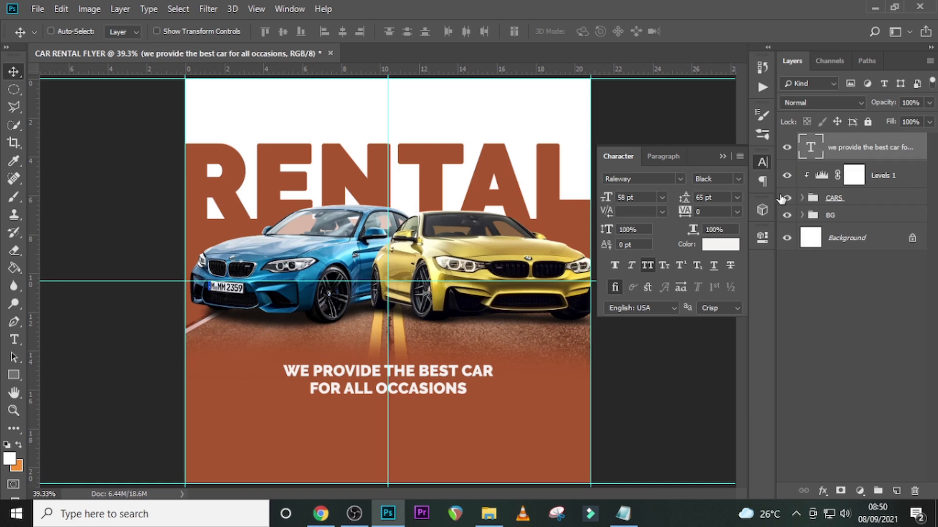
key(t)
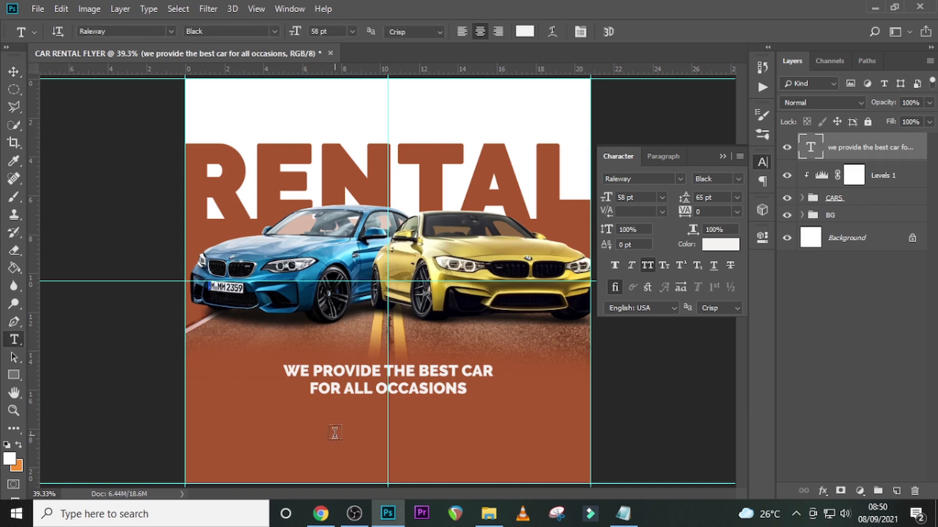
click(334, 432)
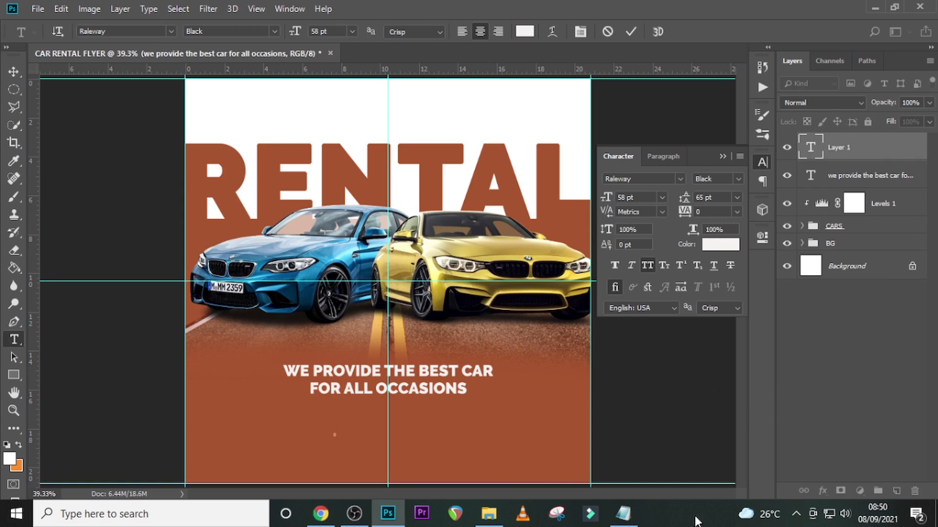
click(623, 514)
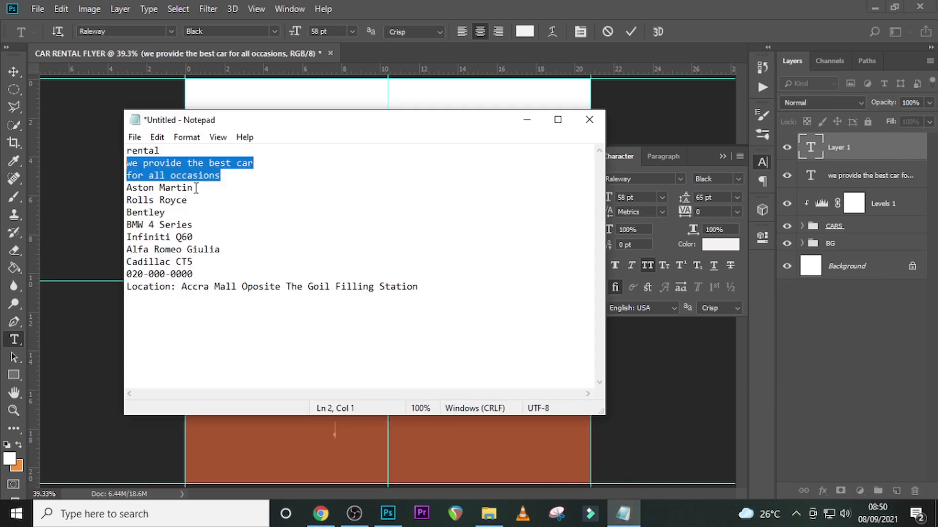
drag(196, 187, 103, 188)
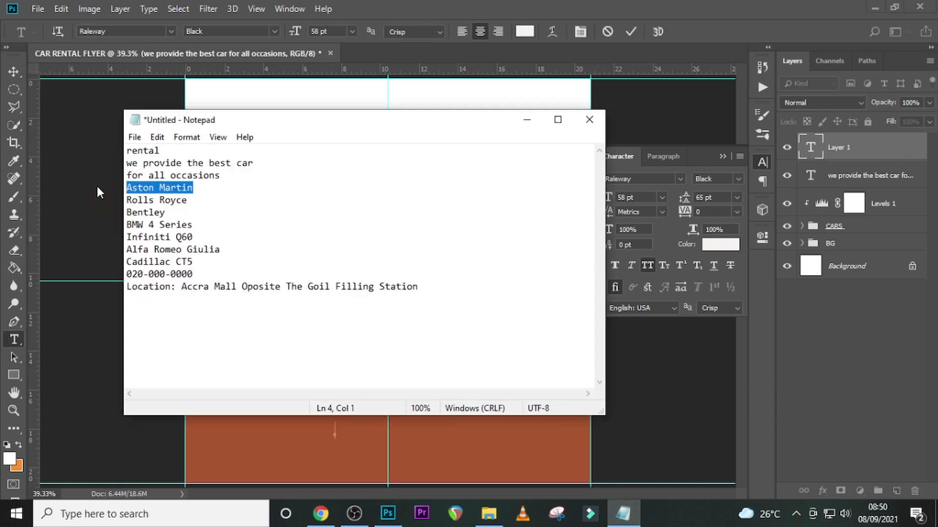
click(812, 148)
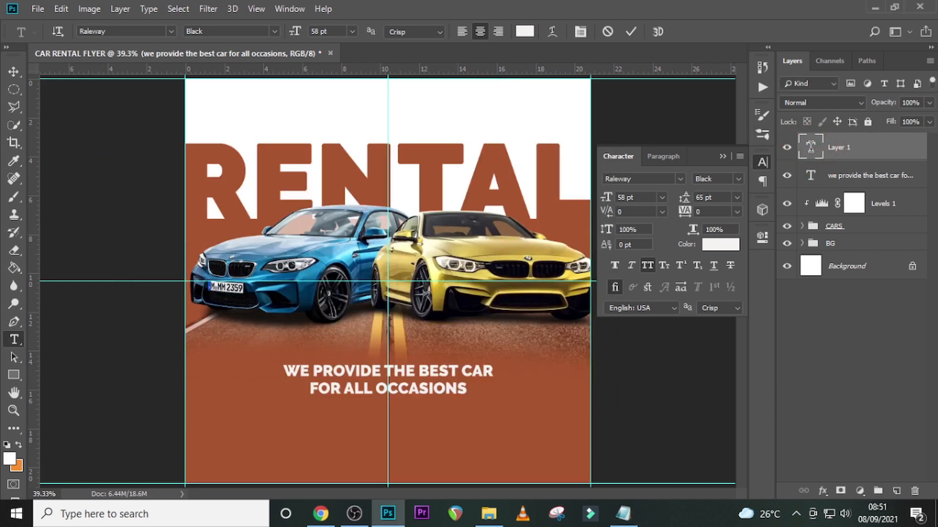
double_click(811, 154)
double_click(812, 153)
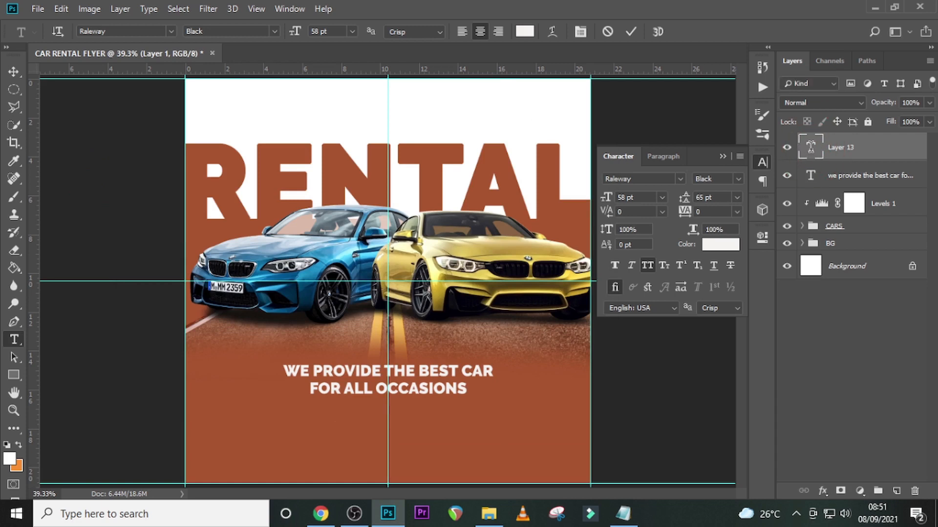
text(ASTON MARTIN)
click(814, 152)
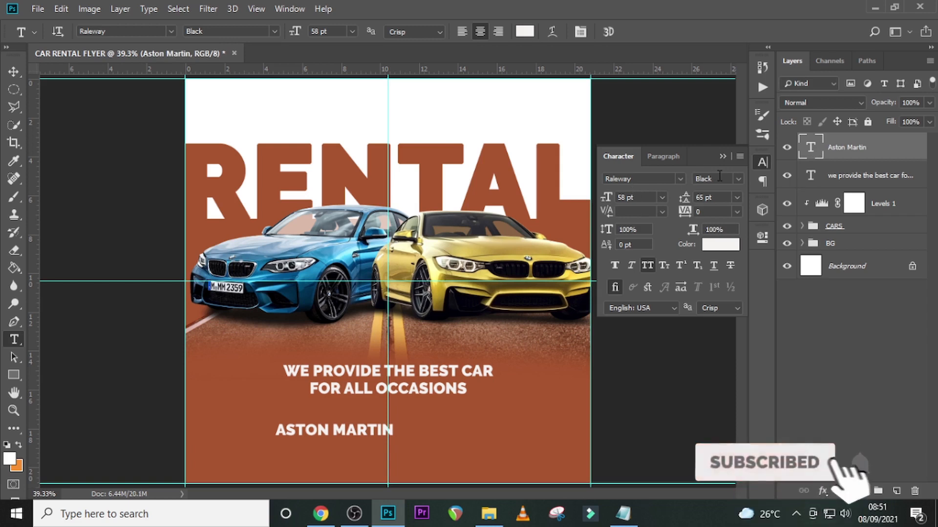
- Set the Aston Martin text to the Light style at 35 pt and move it up and left, just below the tagline
click(738, 179)
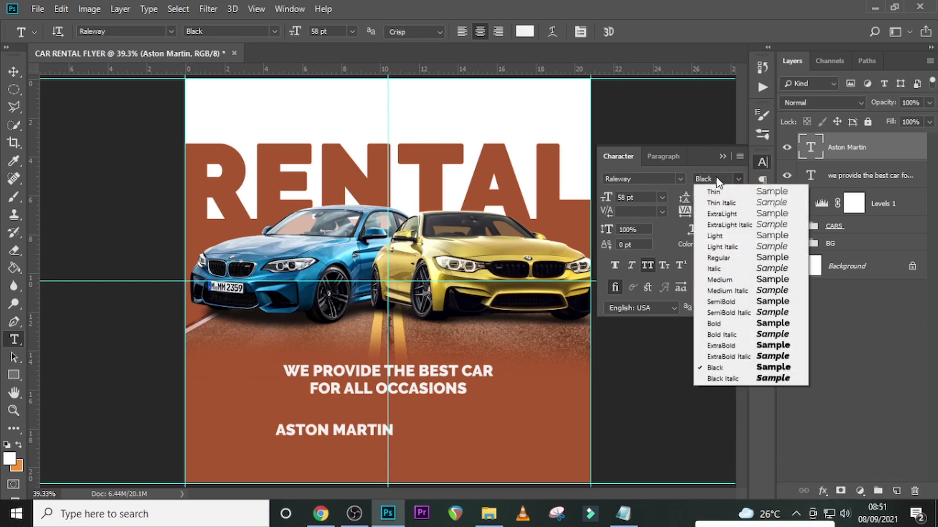
click(716, 236)
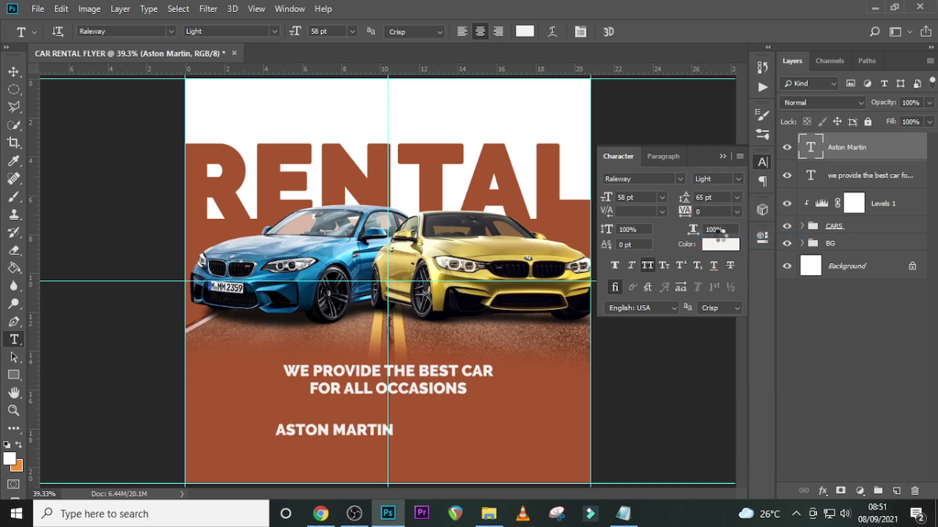
click(605, 197)
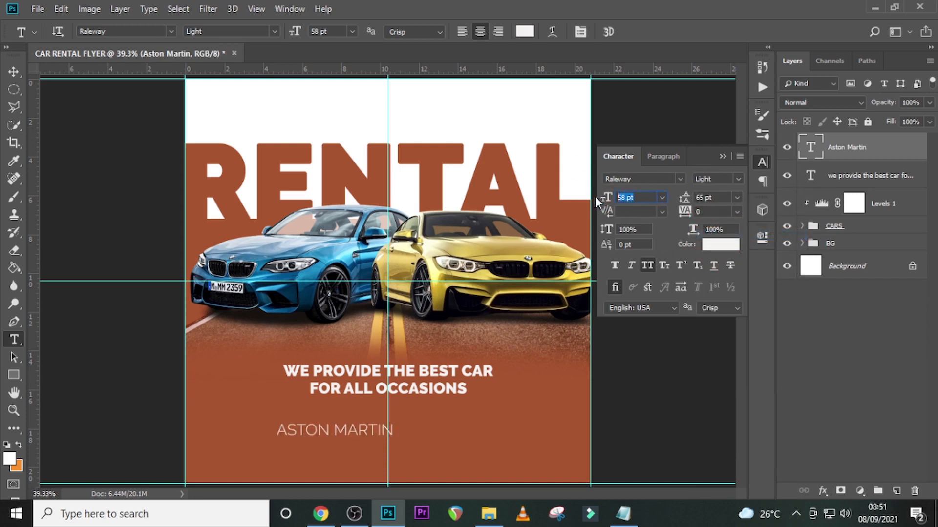
text(35)
key(Return)
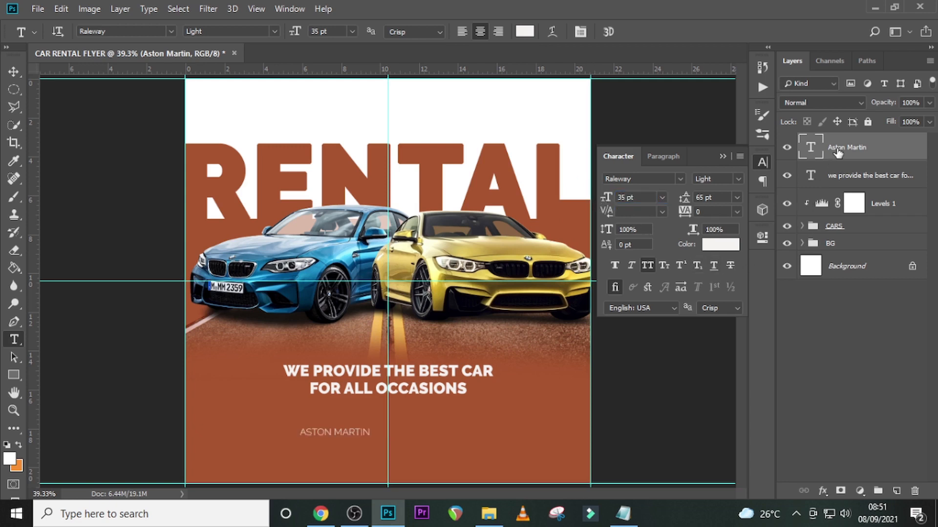
key(v)
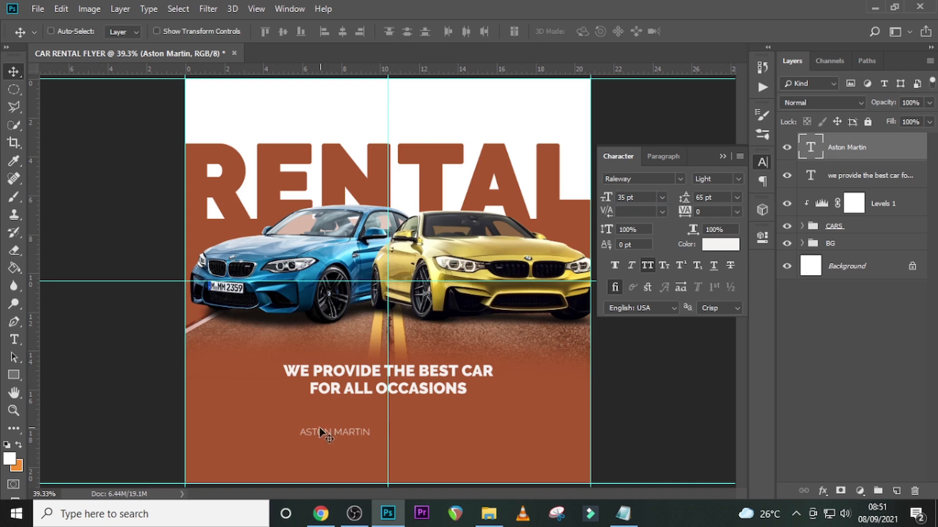
drag(320, 431, 294, 411)
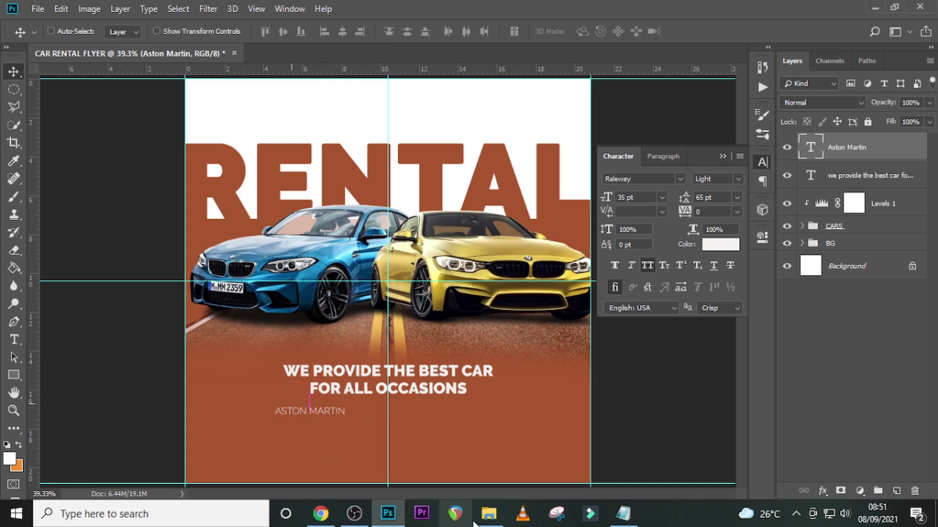
- Draw a white circle about 15 px wide as a bullet to the left of the Aston Martin text
key(ctrl+plus)
key(ctrl+plus)
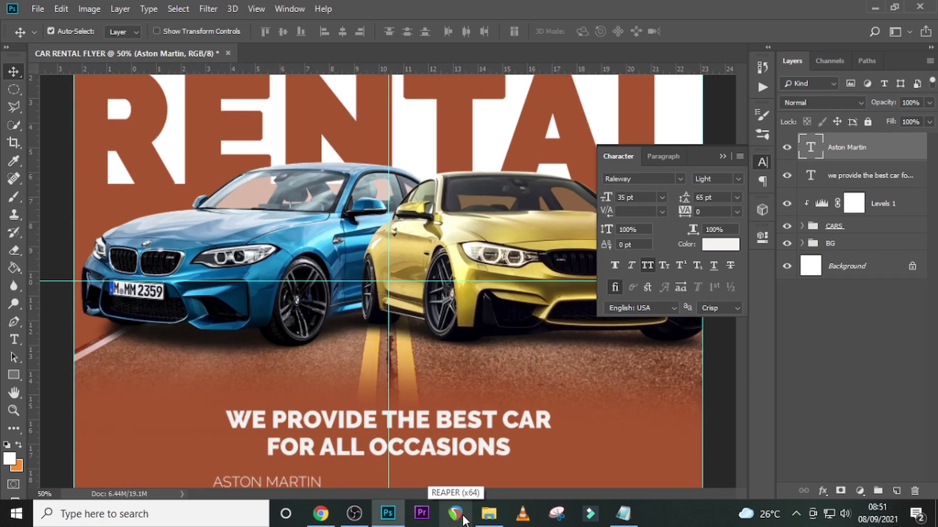
scroll(200, 327, down, 5)
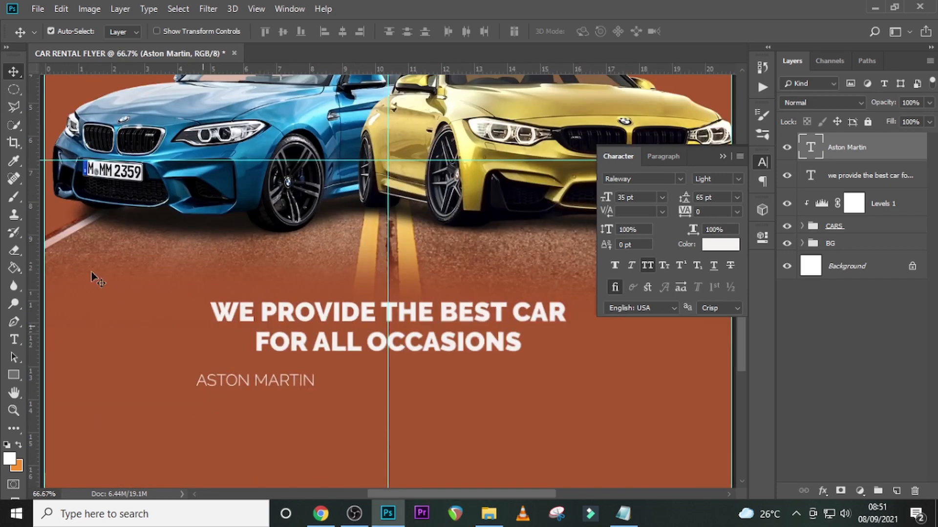
scroll(91, 273, down, 1)
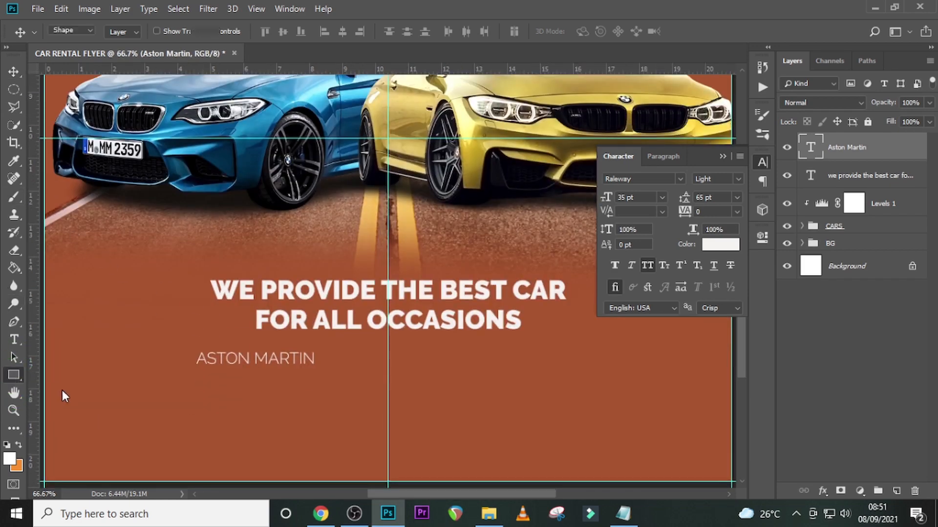
key(u)
right_click(14, 375)
click(50, 401)
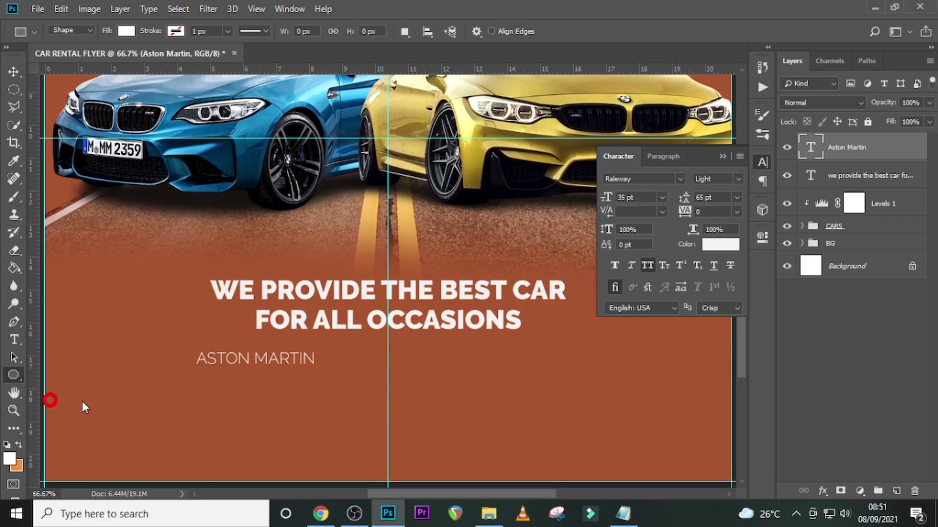
drag(169, 349, 176, 367)
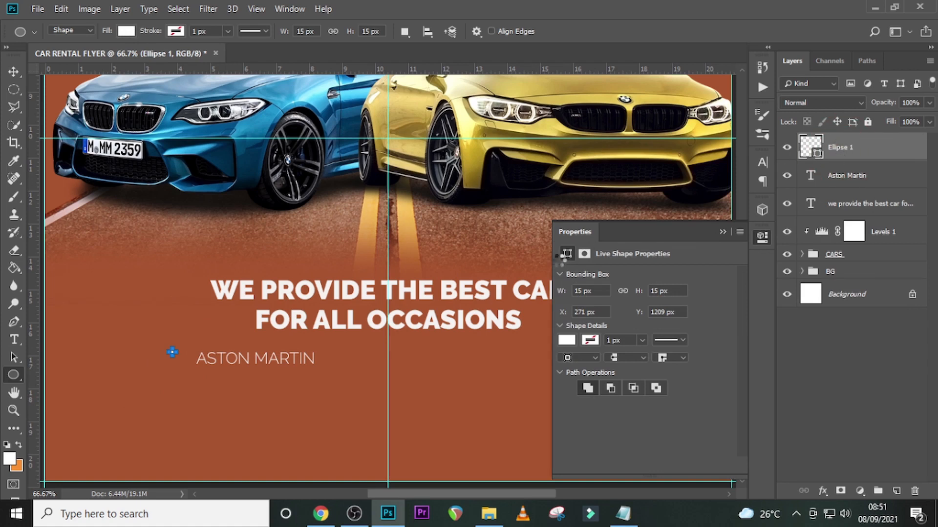
- Move the bullet circle close beside the Aston Martin text, centered on its height
key(v)
drag(172, 356, 203, 372)
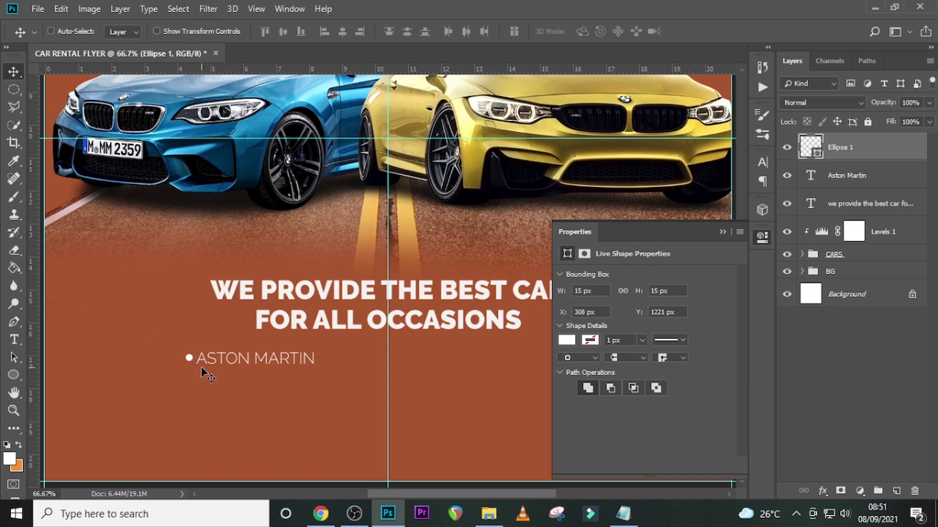
key(Left)
key(Left)
- Group the bullet circle with the Aston Martin text layer and rename the group as 1
ctrl+click(863, 174)
key(ctrl+g)
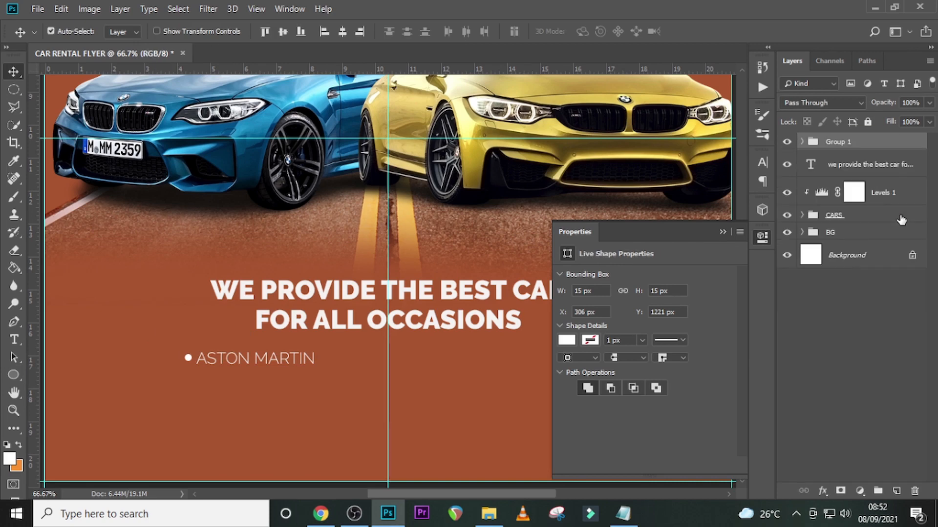
double_click(835, 141)
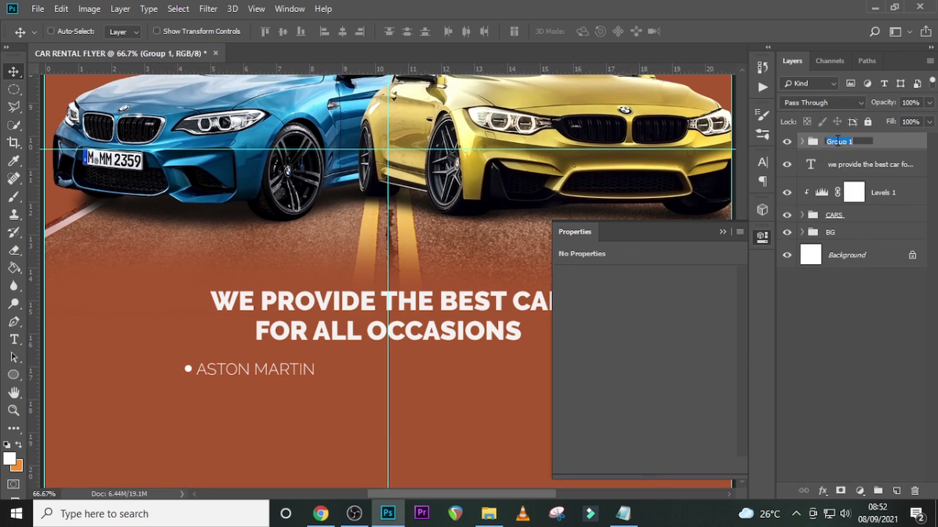
text(1)
key(Return)
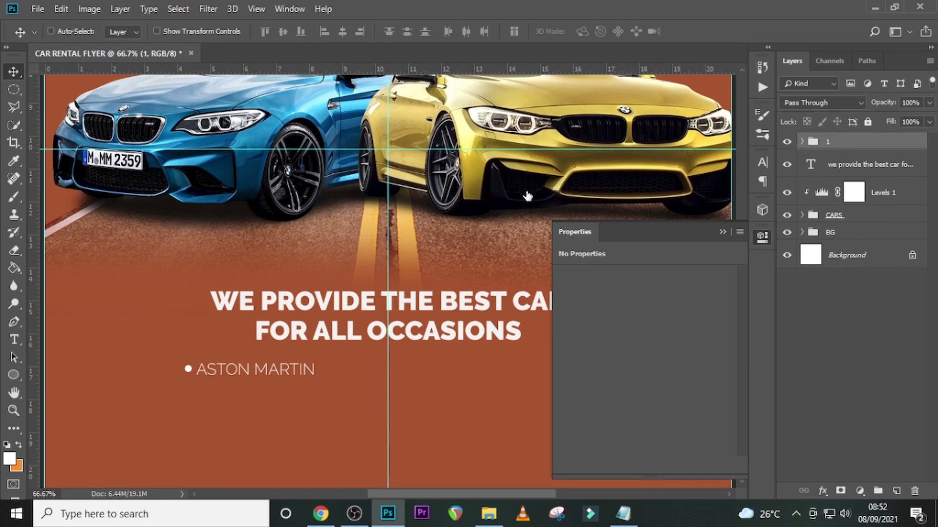
- Duplicate group 1 and place the copy on the same line, to the right of the original
key(ctrl+j)
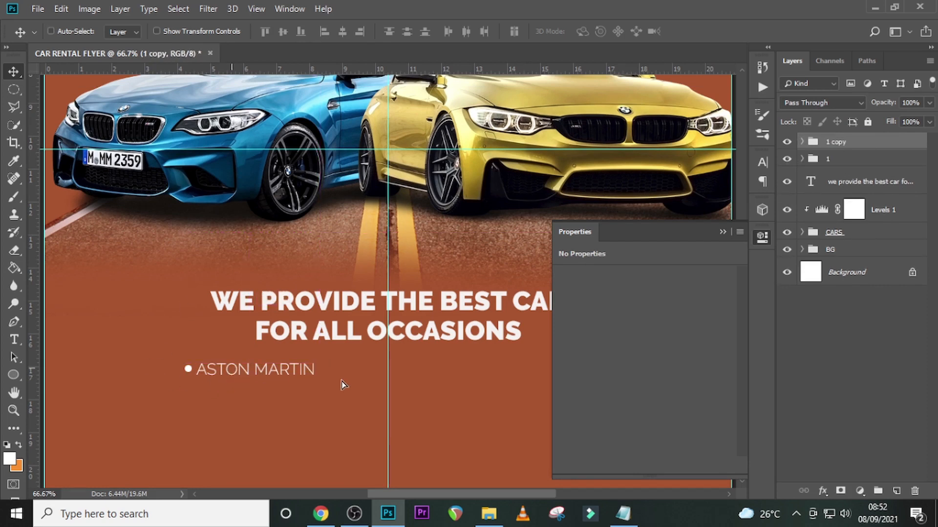
drag(342, 385, 372, 379)
click(723, 231)
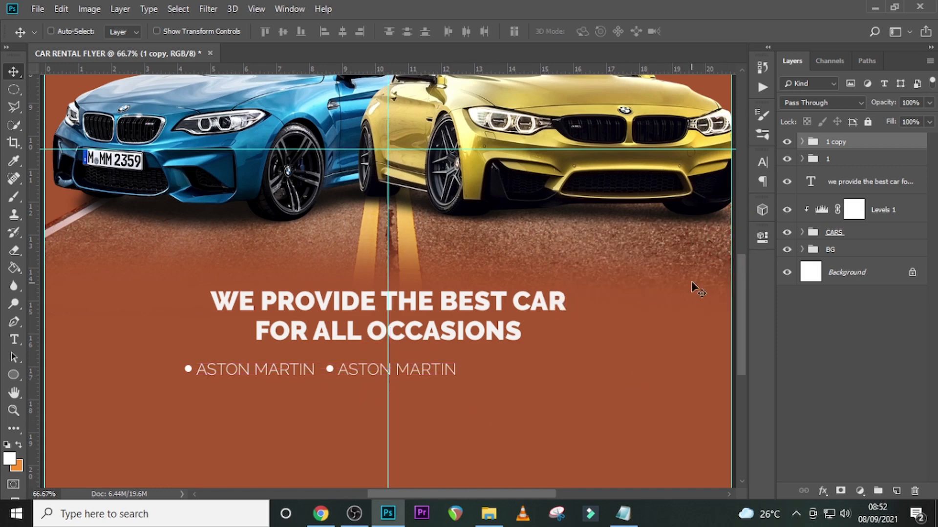
- Left-align the Aston Martin text in the copied group and move it back beside its bullet
click(803, 146)
click(802, 143)
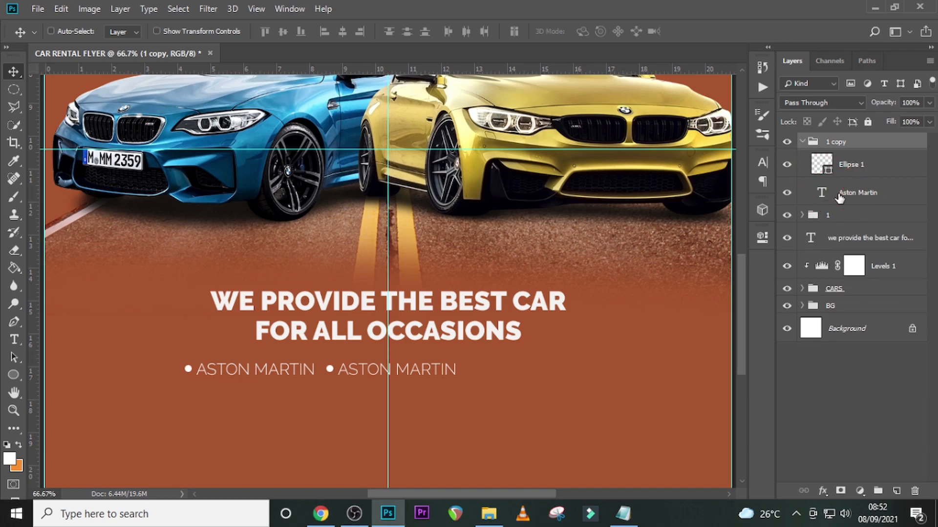
click(829, 195)
click(763, 162)
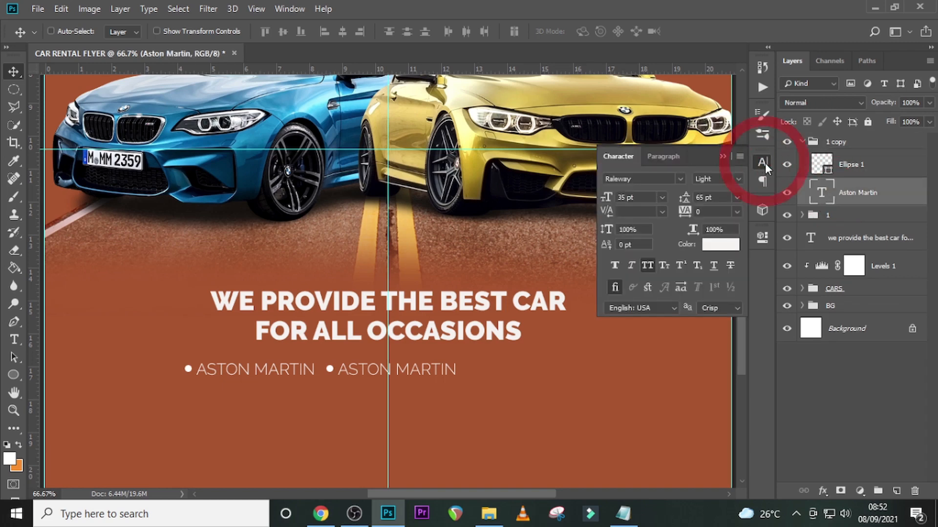
click(662, 157)
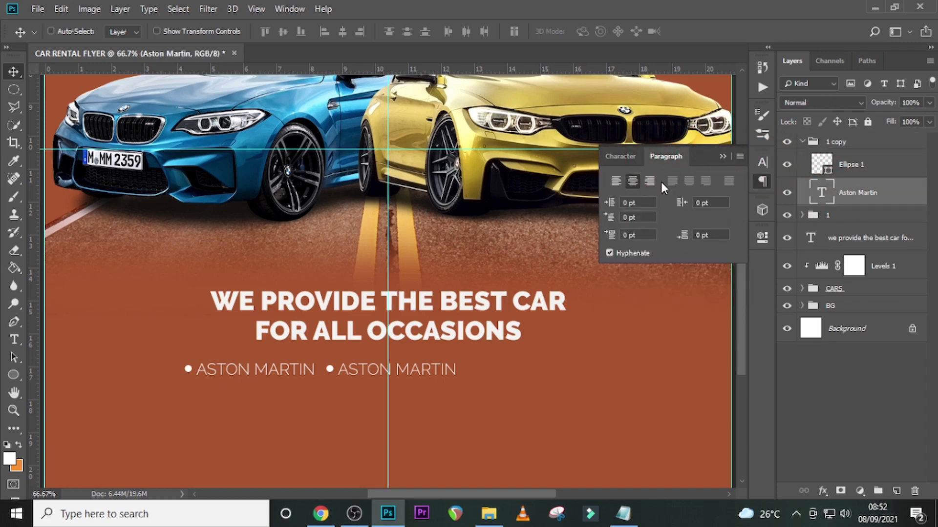
click(615, 180)
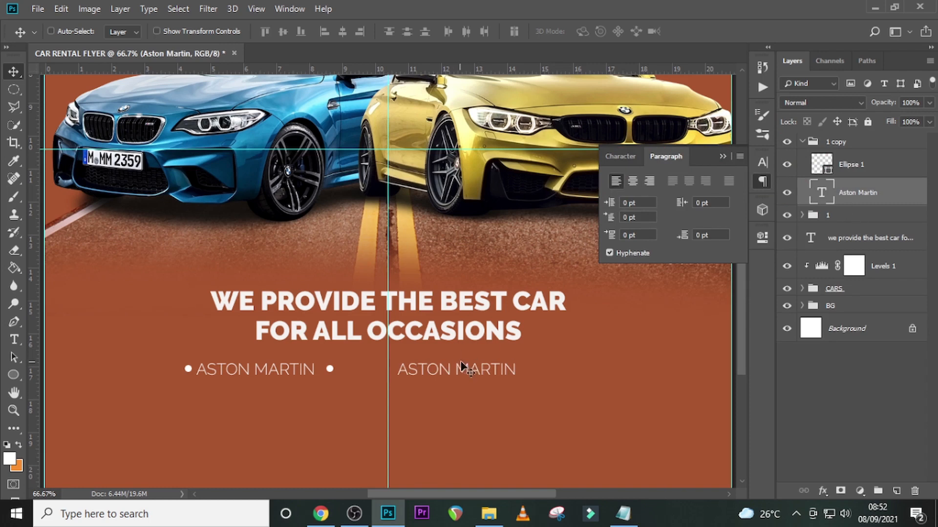
drag(462, 368, 409, 361)
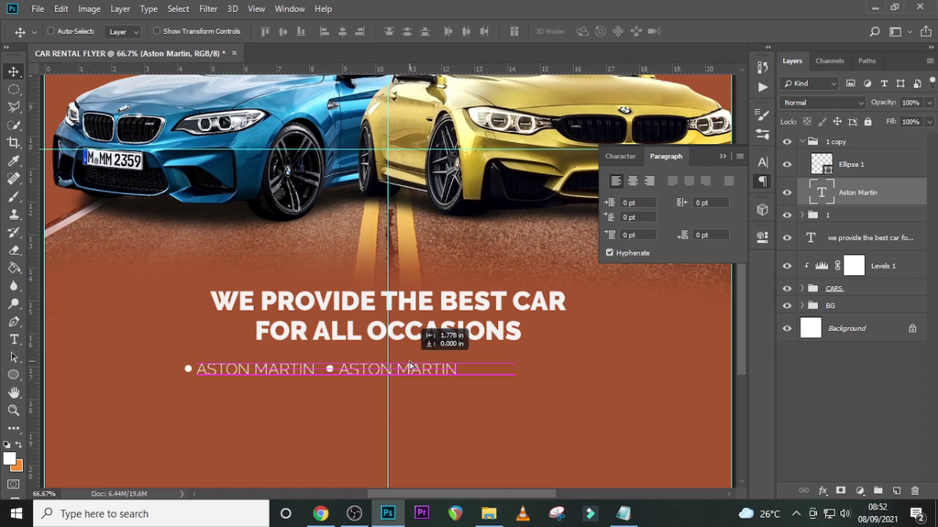
- Replace the Aston Martin text in the copied group with Rolls Royce, copied from the Notepad notes
click(623, 513)
drag(189, 200, 127, 200)
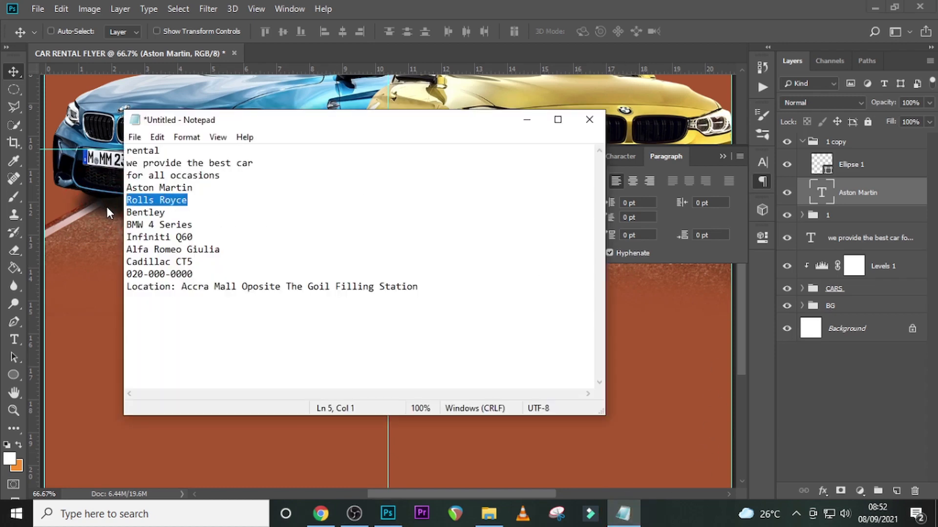
double_click(821, 194)
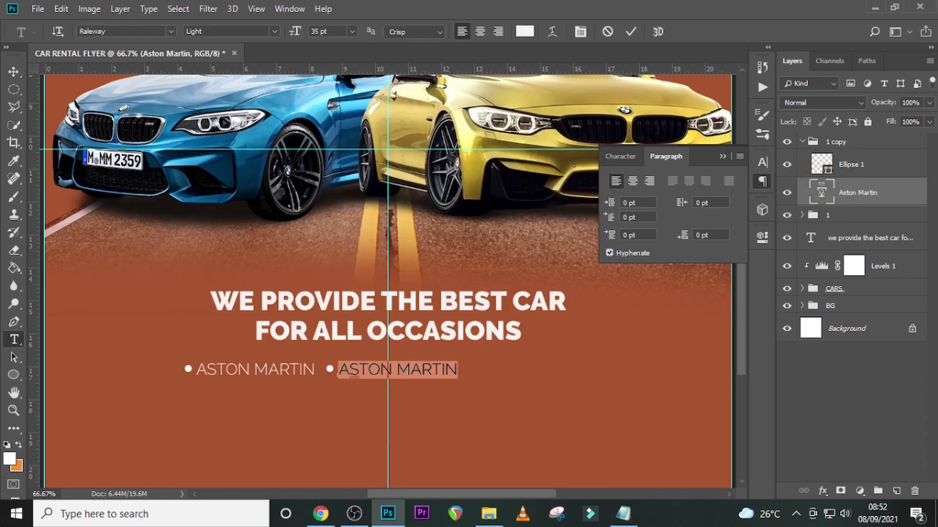
text(ROLLS ROYCE)
key(ctrl+Return)
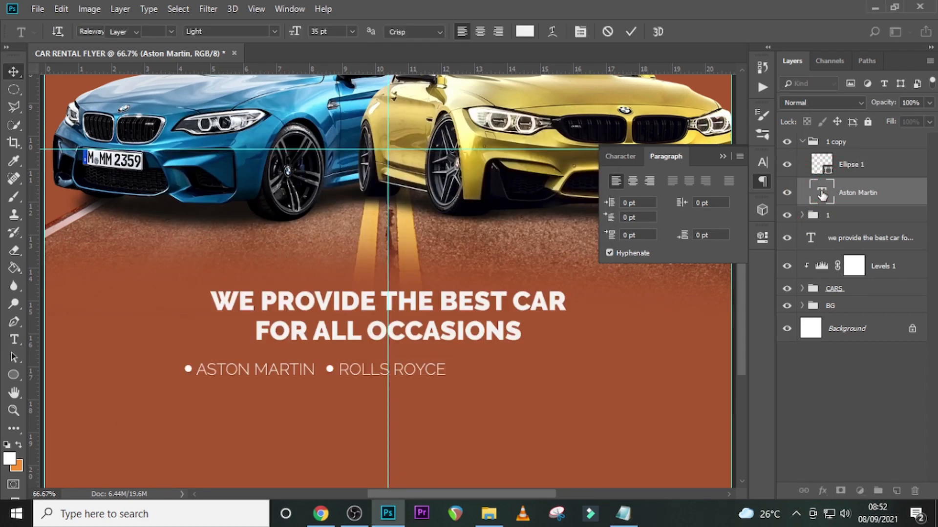
- Collapse the copied Rolls Royce group and rename it as 2
click(802, 142)
double_click(834, 142)
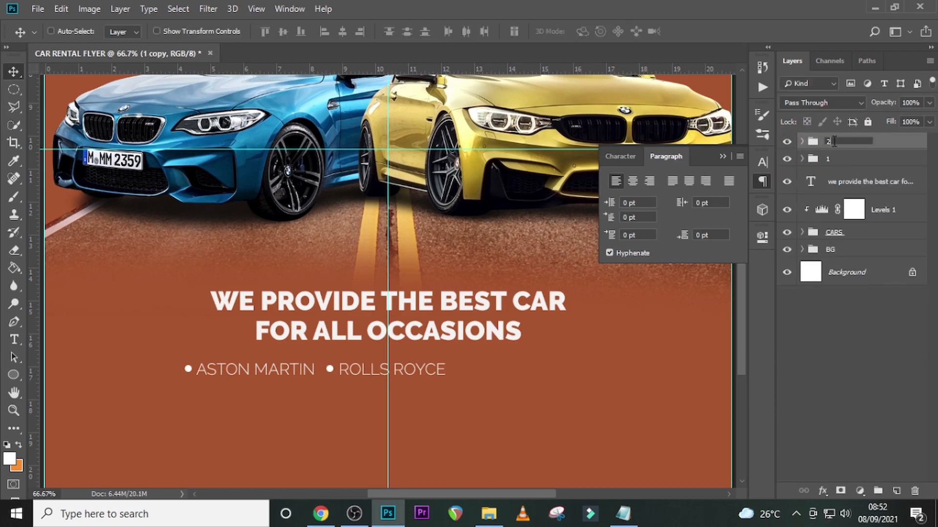
text(2)
key(Return)
- Extend the bullet line with Bentley and BMW 4 Series, using successive copies of group 2 named 3 and 4
key(ctrl+j)
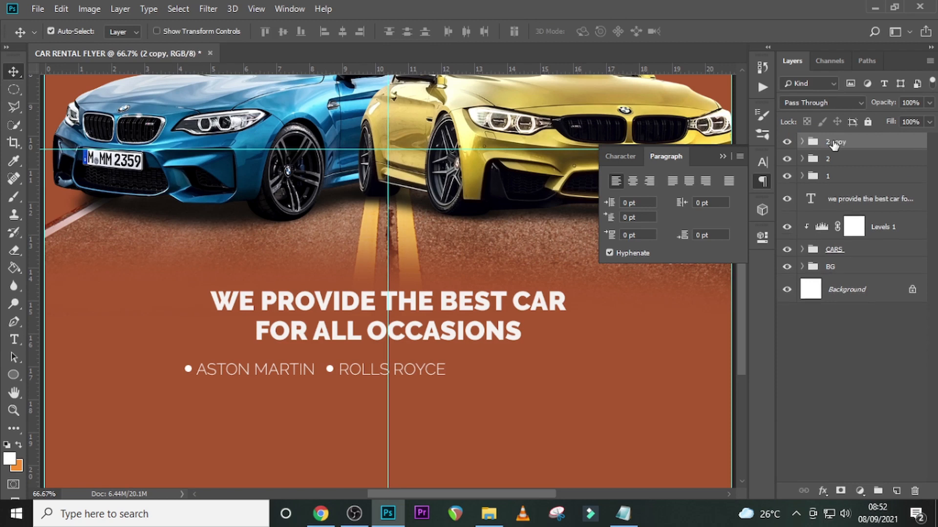
drag(420, 372, 543, 371)
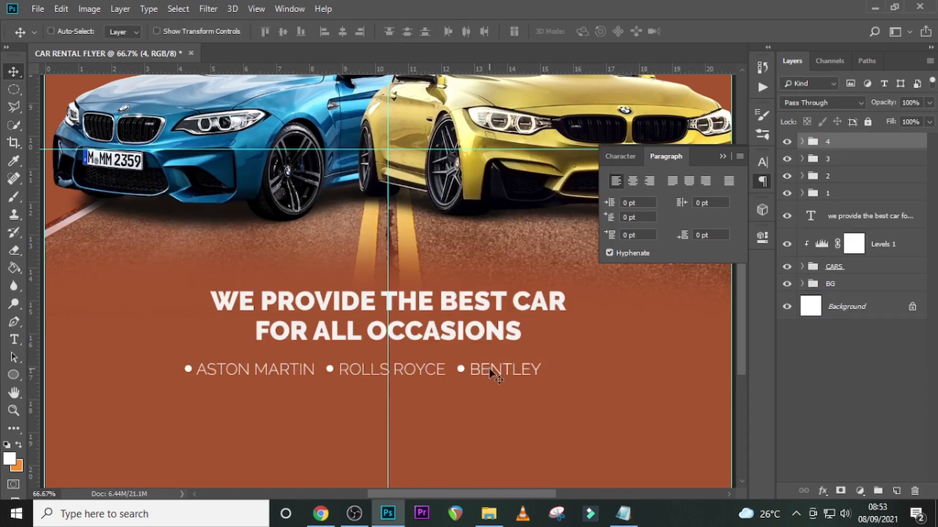
drag(489, 373, 576, 373)
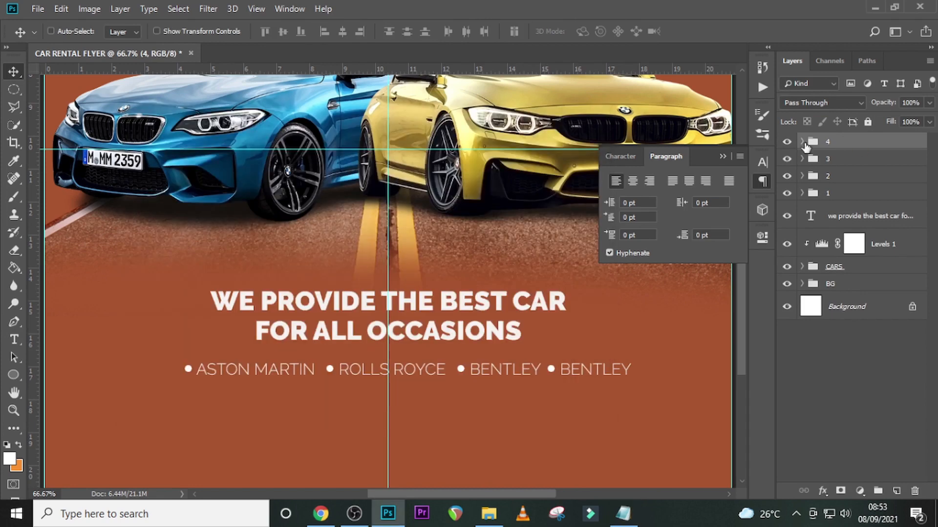
double_click(822, 193)
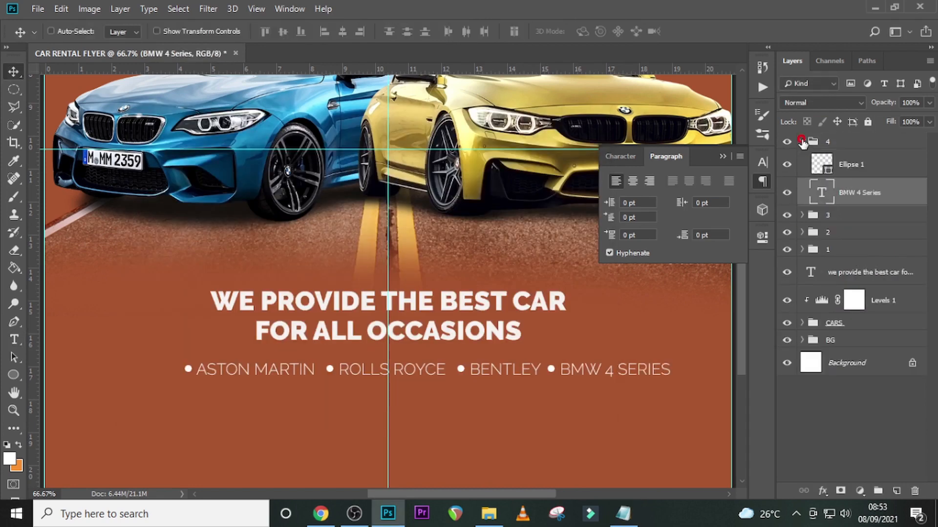
click(802, 141)
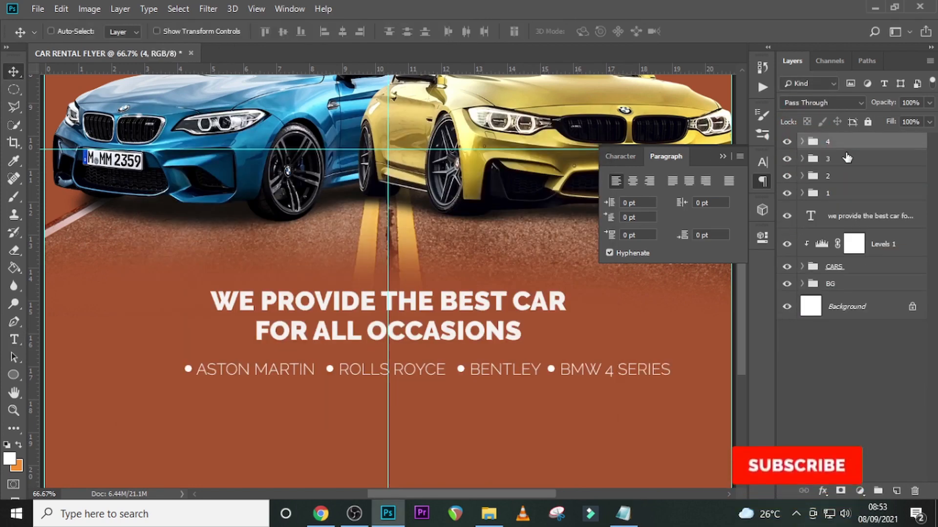
- Move groups 1 to 4 together to the left so the first bullet line is centered on the vertical guide at X 748.50 px
shift+click(837, 194)
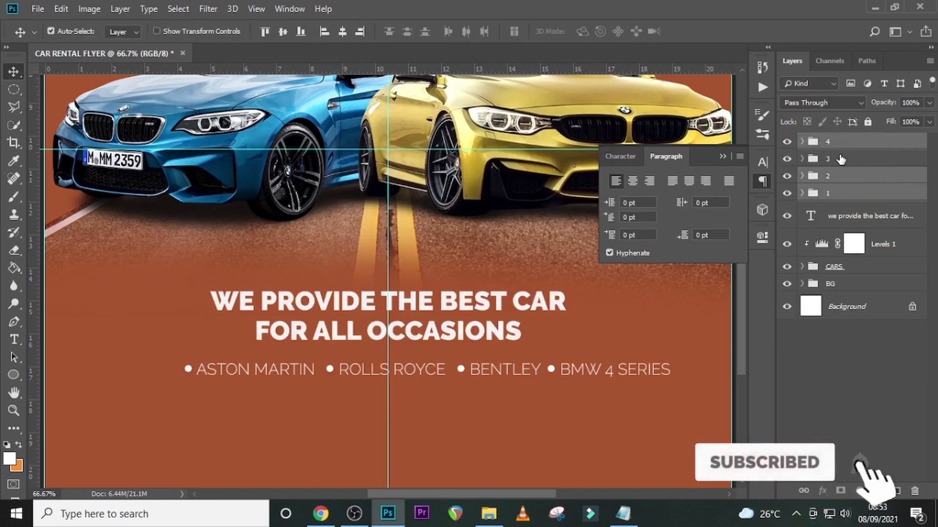
key(ctrl+t)
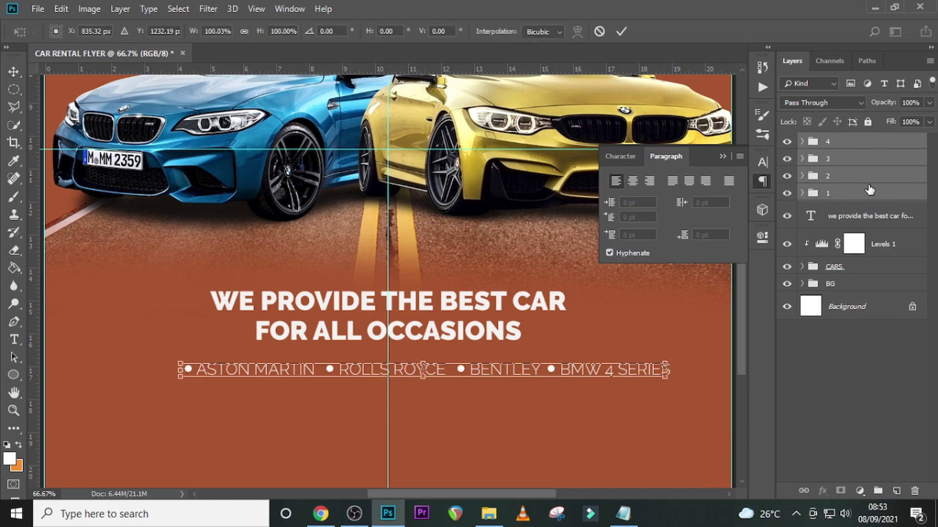
key(shift+Left)
key(shift+Left)
key(shift+Left)
key(shift+Left)
key(shift+Left)
key(shift+Left)
key(shift+Left)
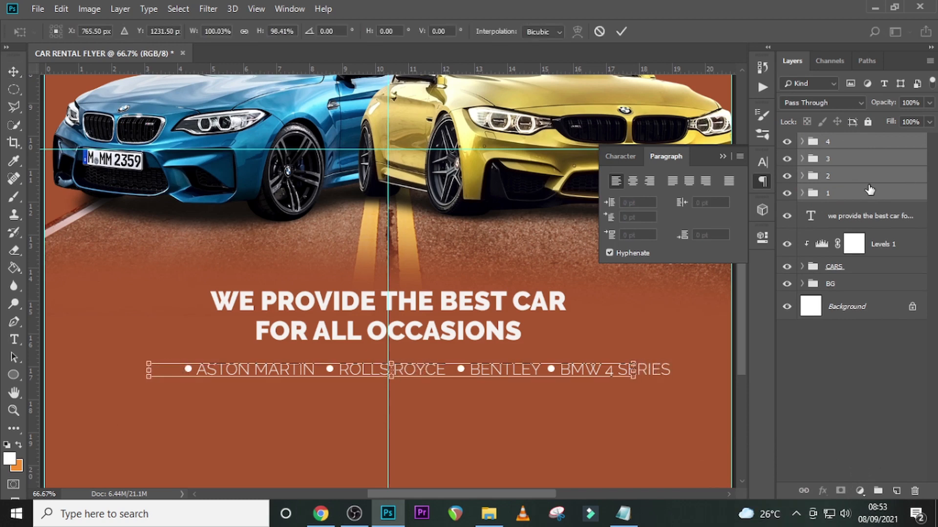
key(shift+Left)
key(shift+Left)
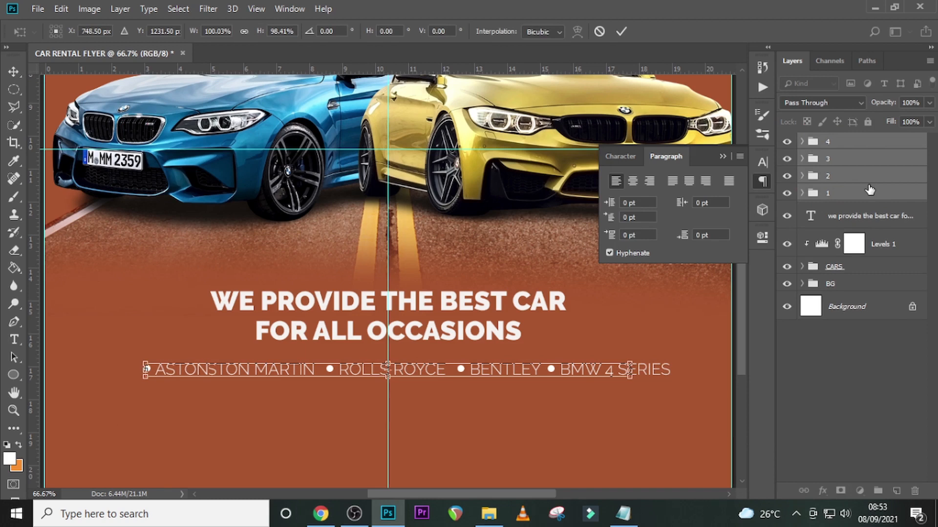
key(Return)
- Duplicate group 4, place the copy on a second line below Aston Martin and Rolls Royce, and rename it as 5
click(881, 144)
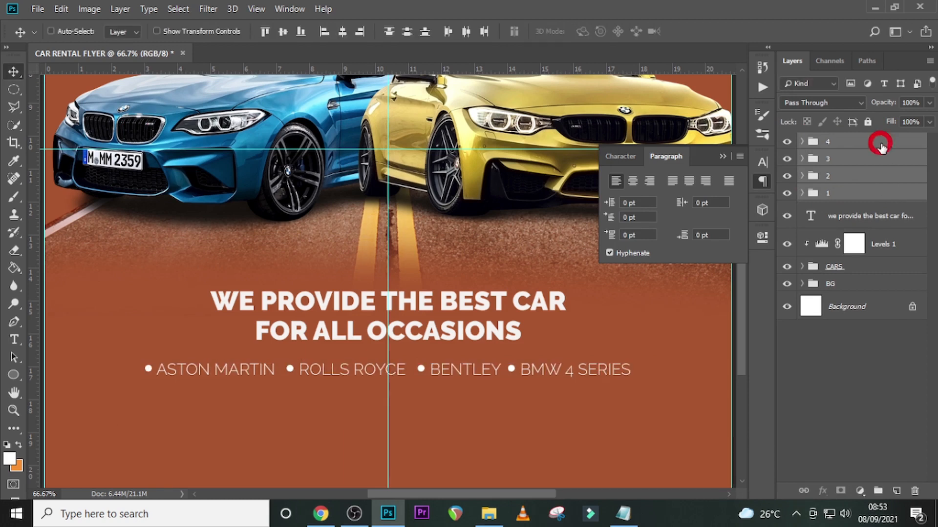
key(ctrl+j)
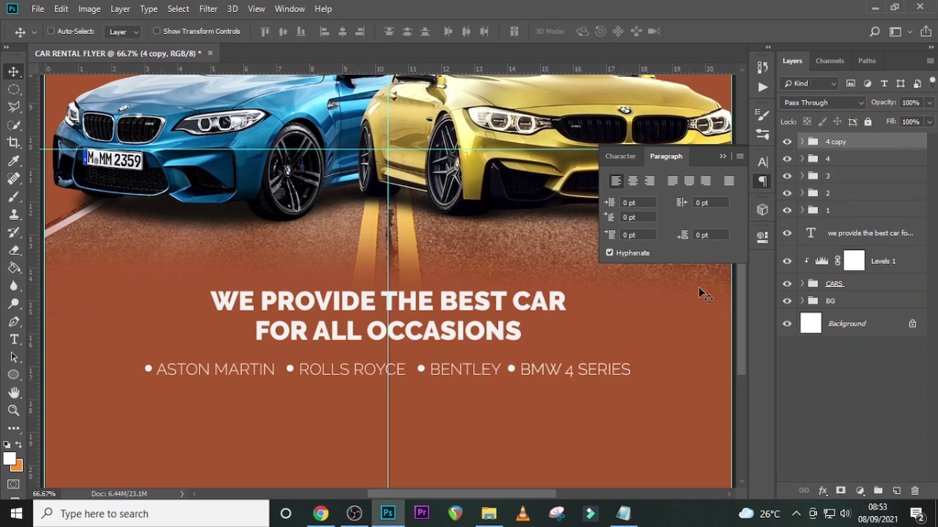
drag(548, 373, 264, 399)
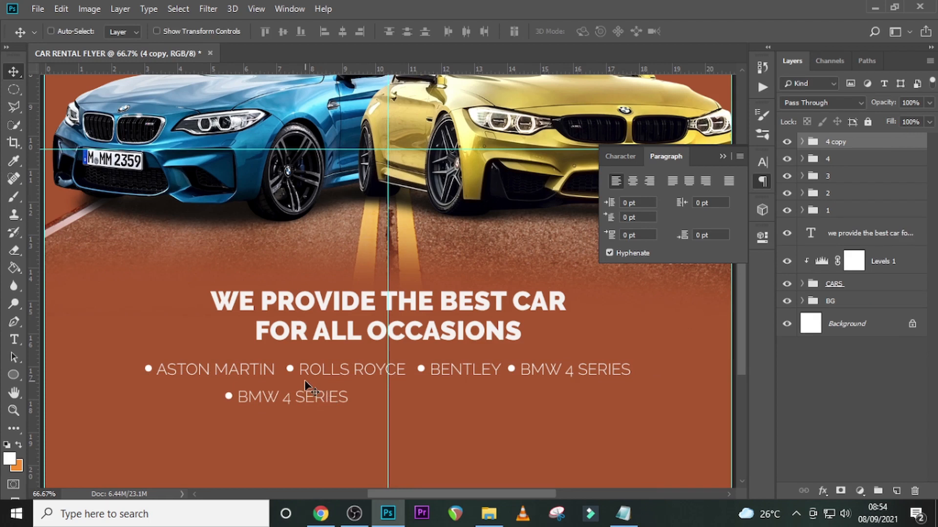
double_click(840, 142)
key(Return)
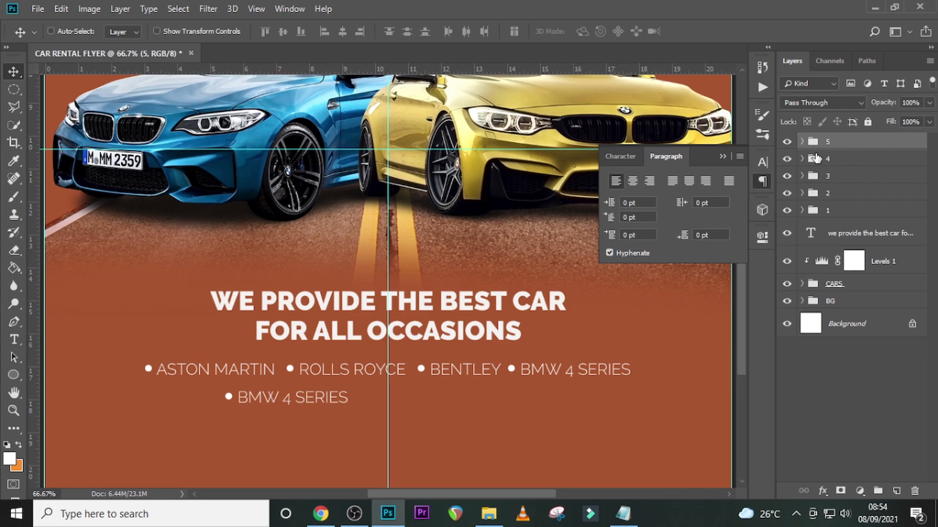
- Replace the BMW 4 Series text in group 5 with Infiniti Q60, copied from the Notepad notes
click(802, 141)
click(622, 513)
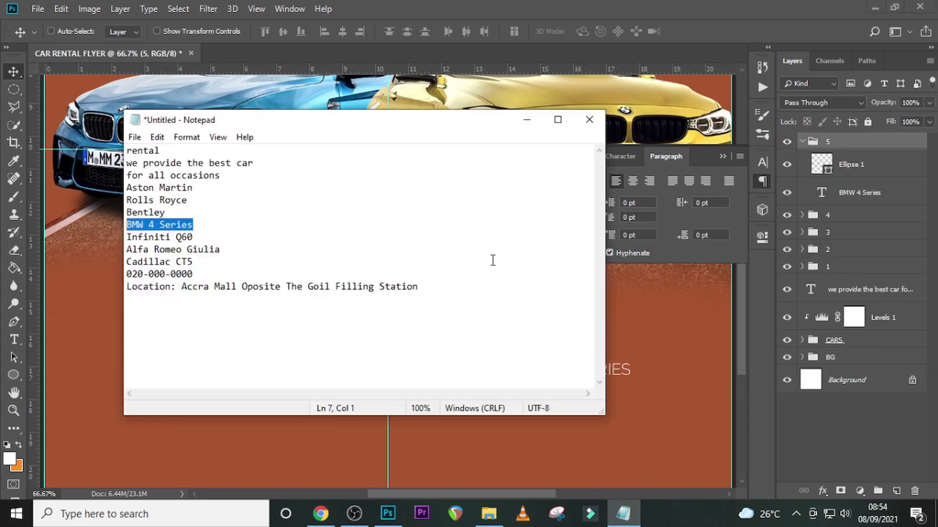
drag(210, 237, 123, 237)
key(ctrl+c)
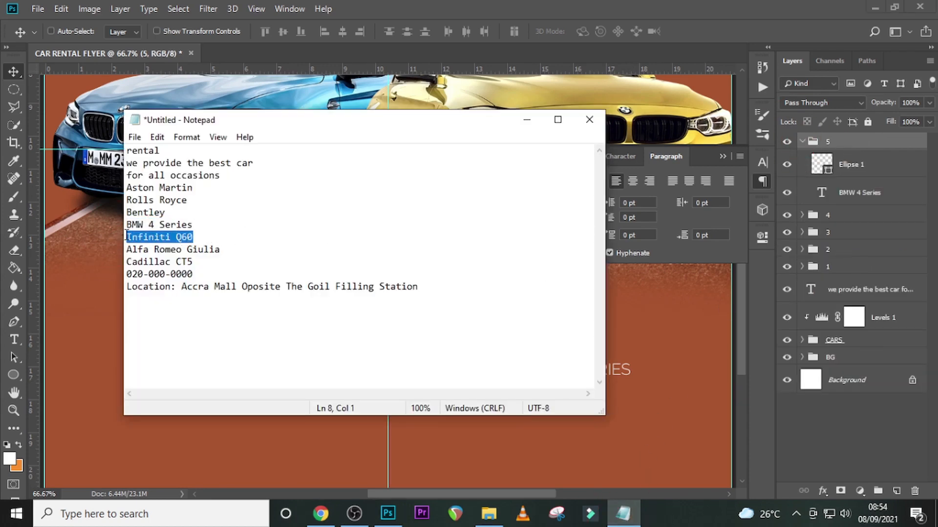
click(826, 186)
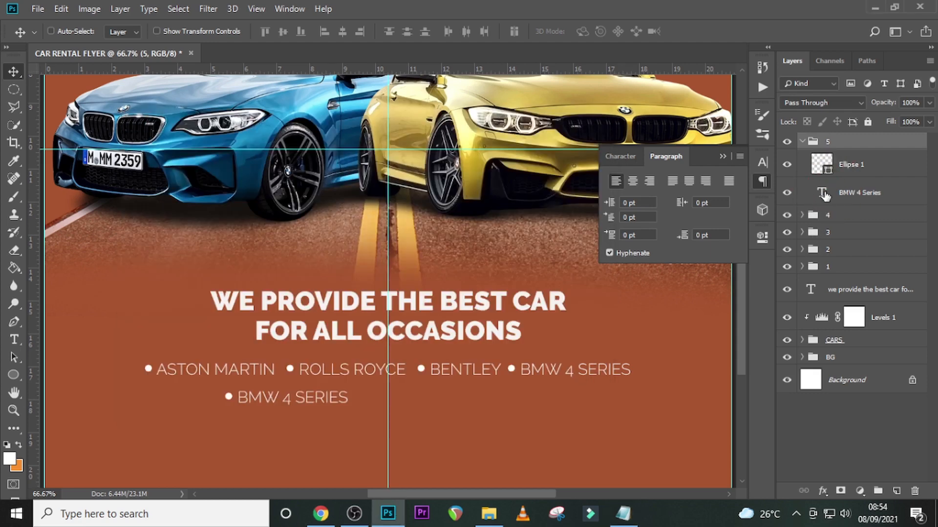
double_click(824, 194)
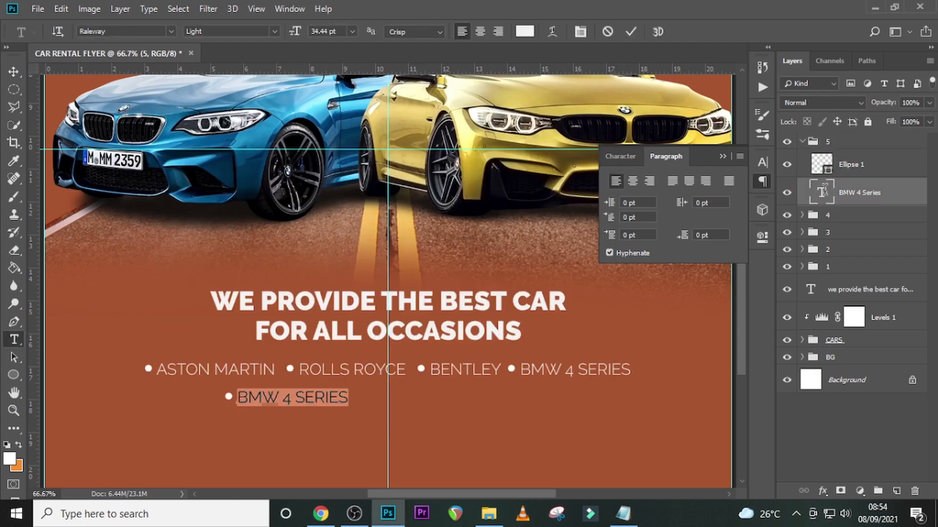
key(ctrl+v)
click(823, 195)
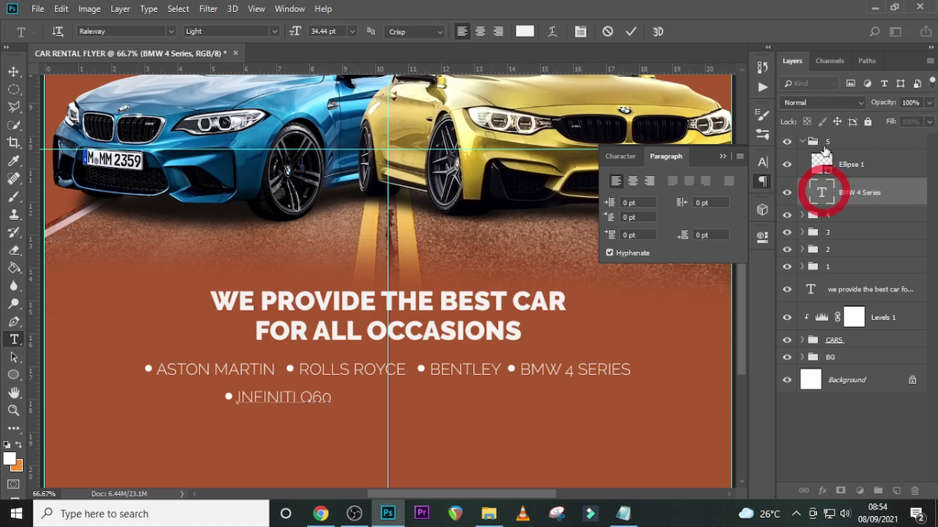
key(v)
click(802, 142)
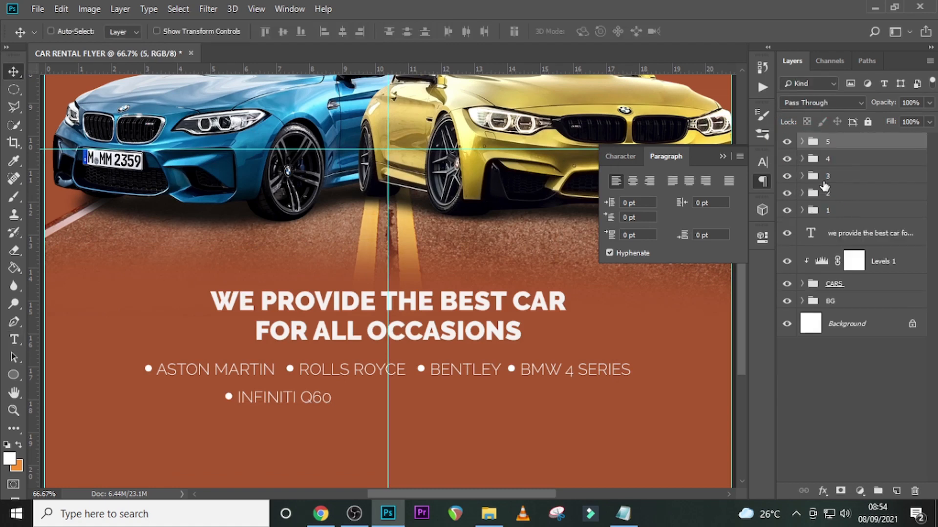
- Duplicate group 5, rename the copy as 6 and place it on the second line to the right of Infiniti Q60
key(ctrl+j)
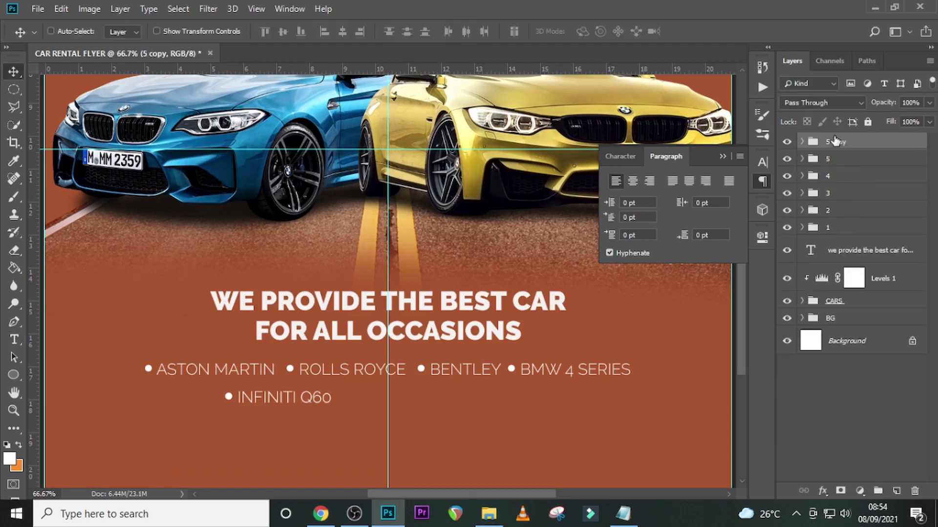
double_click(833, 148)
key(Return)
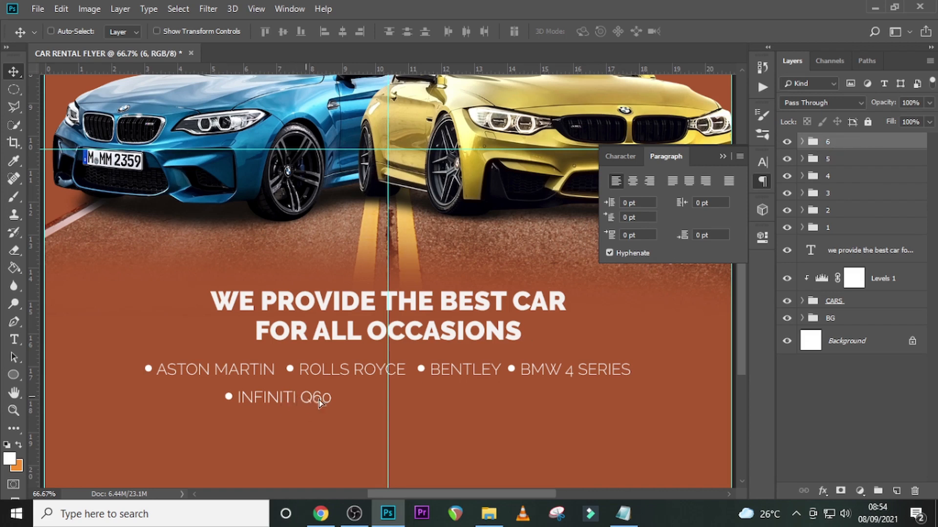
drag(320, 403, 411, 408)
- Replace the Infiniti Q60 text in group 6 with Alfa Romeo Giulia, copied from the Notepad notes
key(alt+Tab)
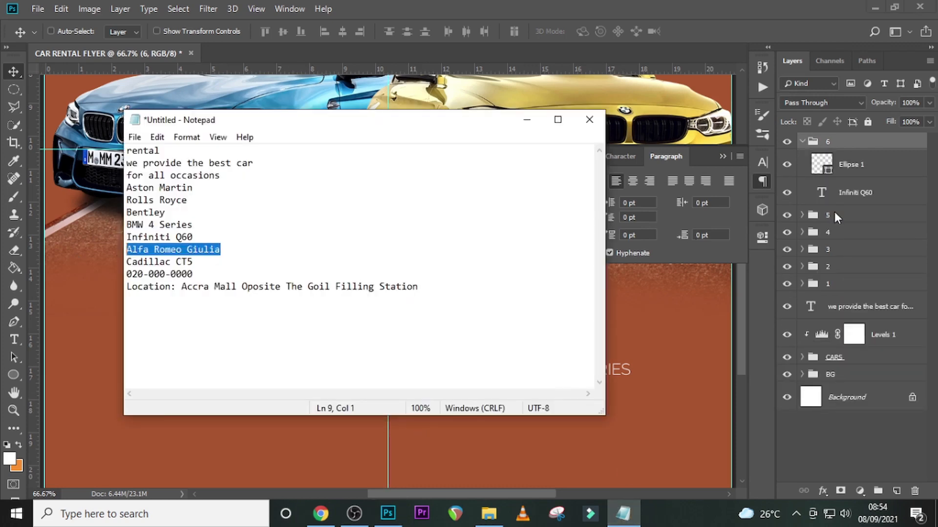
double_click(822, 193)
text(Alfa Romeo Giulia)
key(ctrl+Return)
click(801, 142)
- Duplicate group 6, rename the copy as 7 and place it on the second line to the right of Alfa Romeo Giulia
key(ctrl+j)
double_click(829, 142)
text(7)
drag(469, 408, 644, 412)
- Replace the Alfa Romeo Giulia text in group 7 with Cadillac CT5, copied from the Notepad notes
key(alt+Tab)
key(alt+Tab)
click(802, 141)
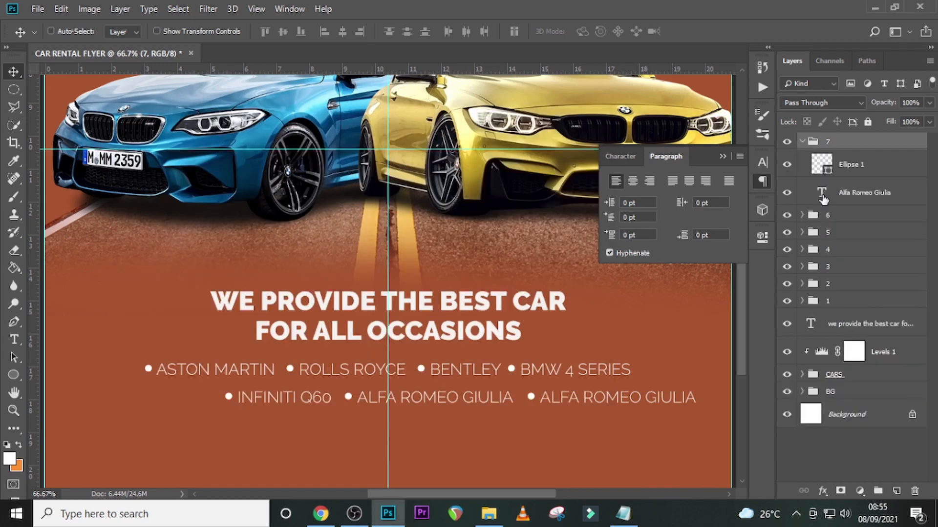
double_click(822, 192)
text(Cadillac CT5)
key(ctrl+Return)
click(802, 142)
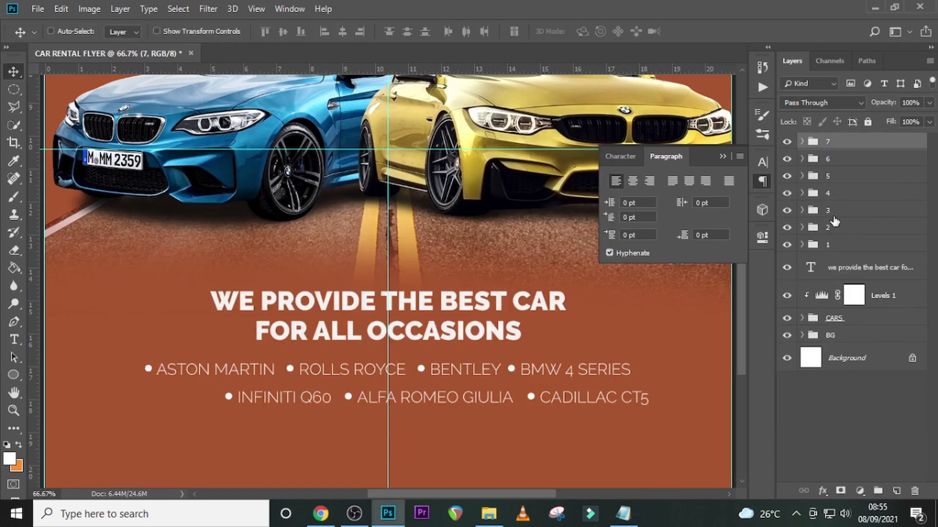
- Shift groups 5, 6 and 7 together to the left so the second car-model line is centered on the vertical guide
shift+click(838, 175)
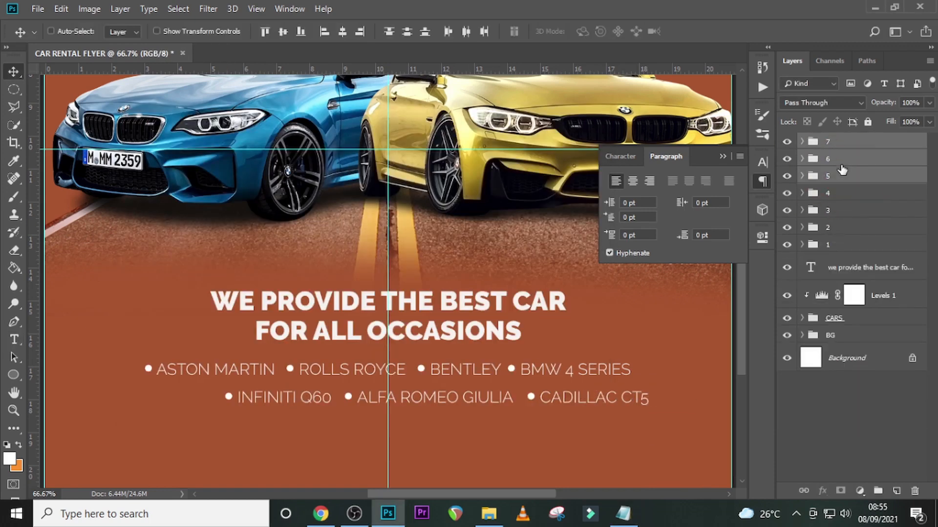
key(ctrl+t)
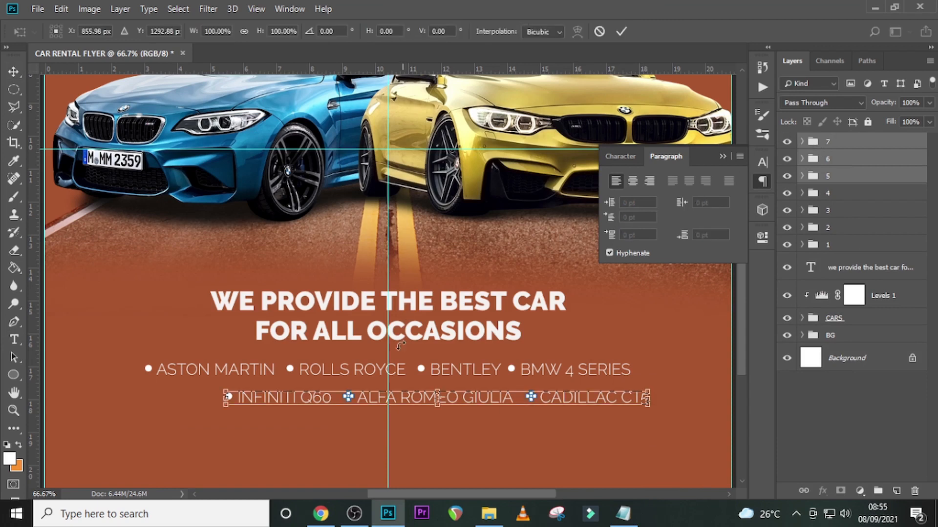
key(shift+Left)
key(shift+Left)
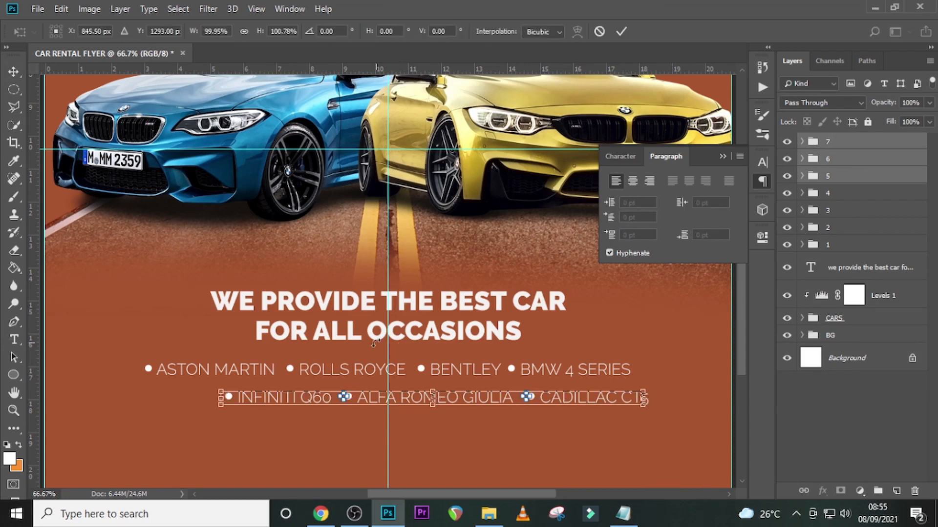
key(shift+Left)
key(shift+Left)
key(shift+Left)
key(shift+Left)
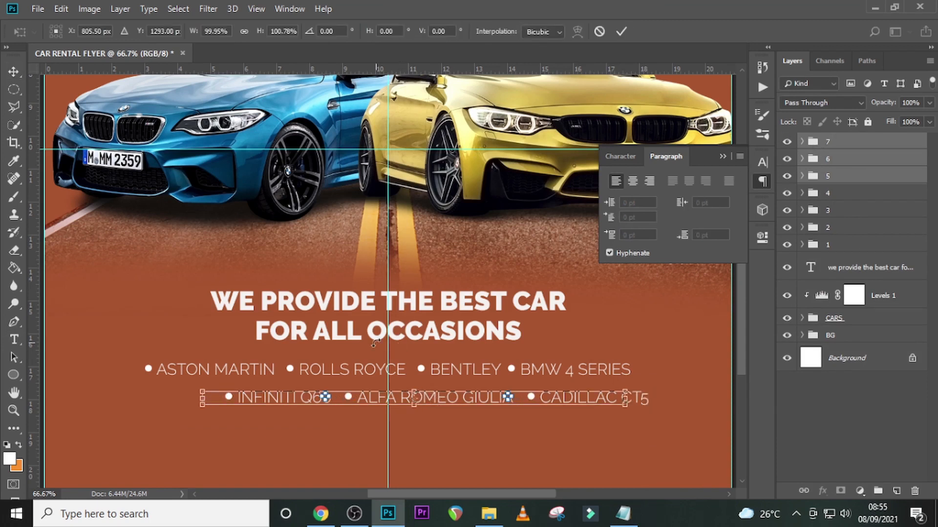
key(shift+Left)
key(shift+Left)
key(shift+Left)
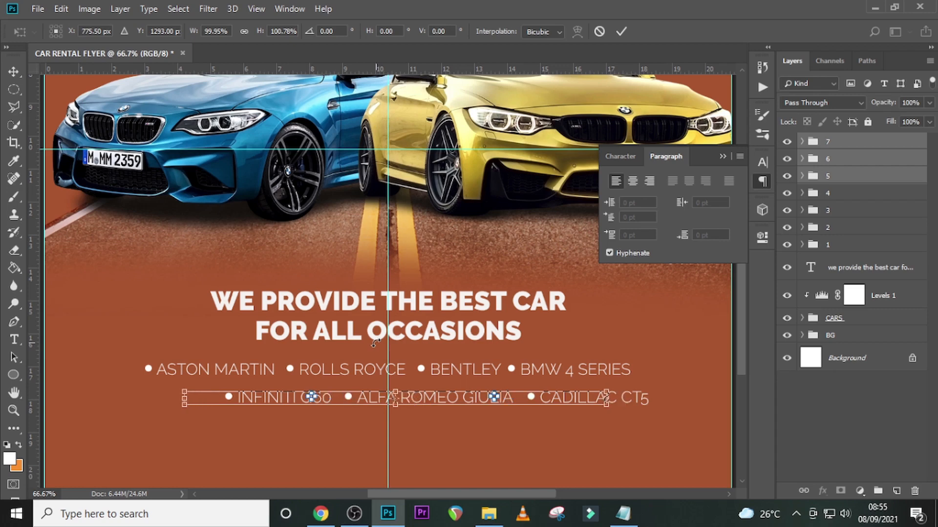
key(shift+Left)
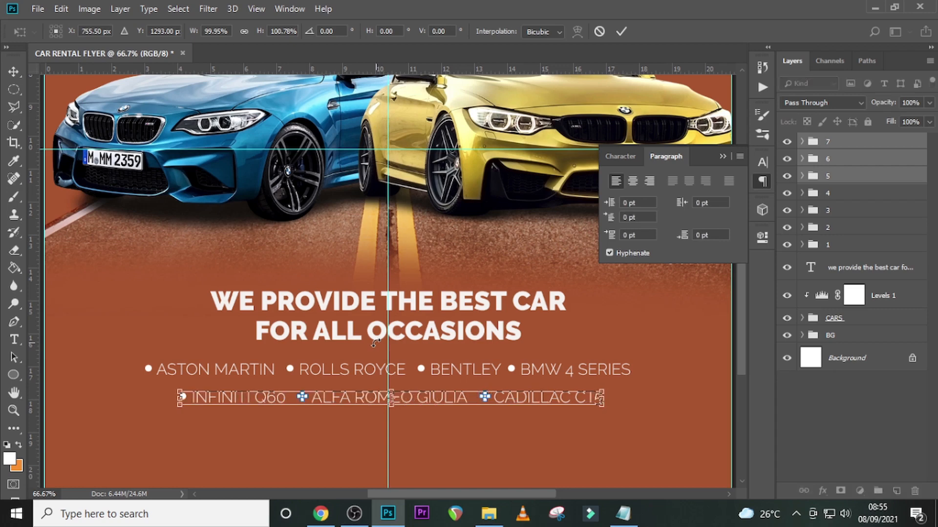
key(shift+Left)
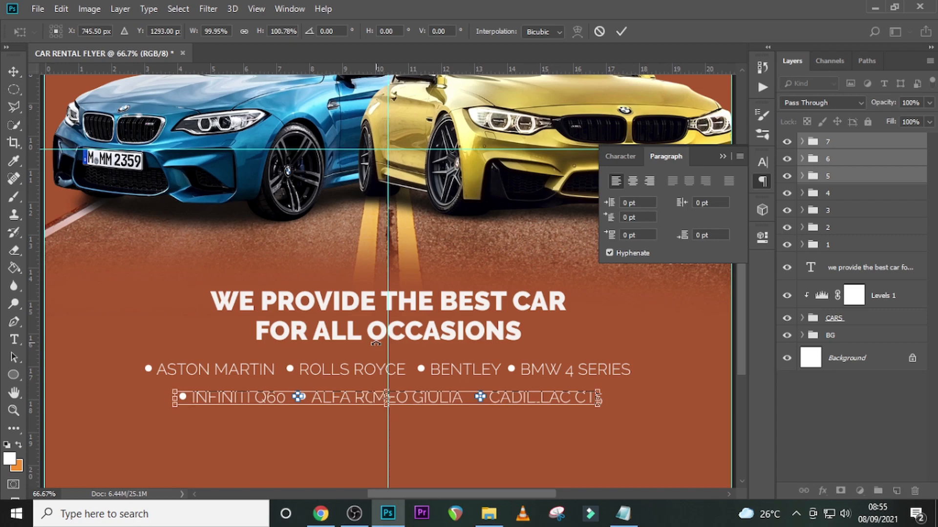
key(Right)
key(Right)
key(Right)
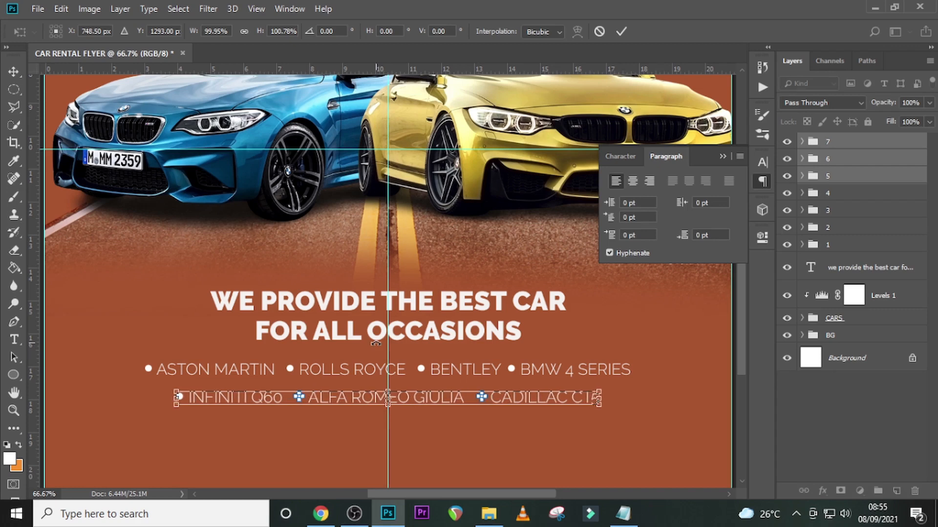
key(Return)
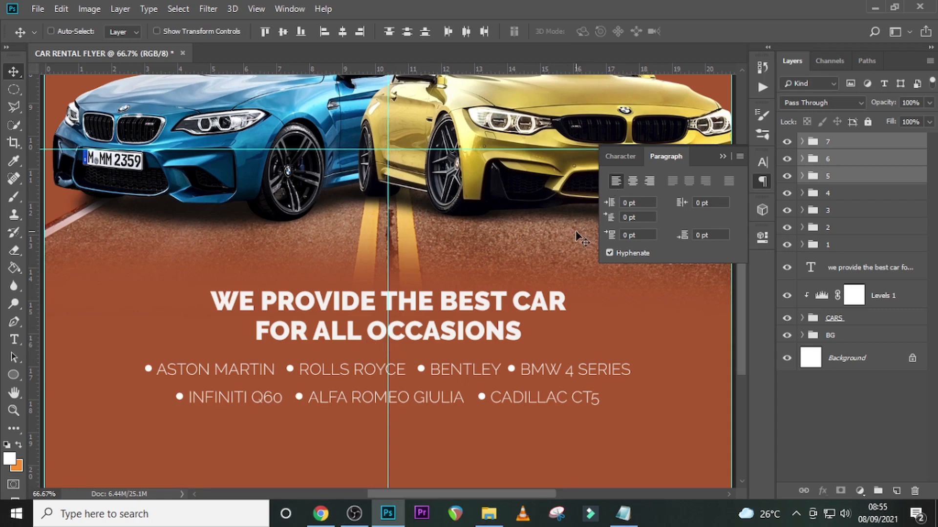
- Add a text layer below the car-model list with the phone number copied from the Notepad notes
scroll(408, 344, down, 3)
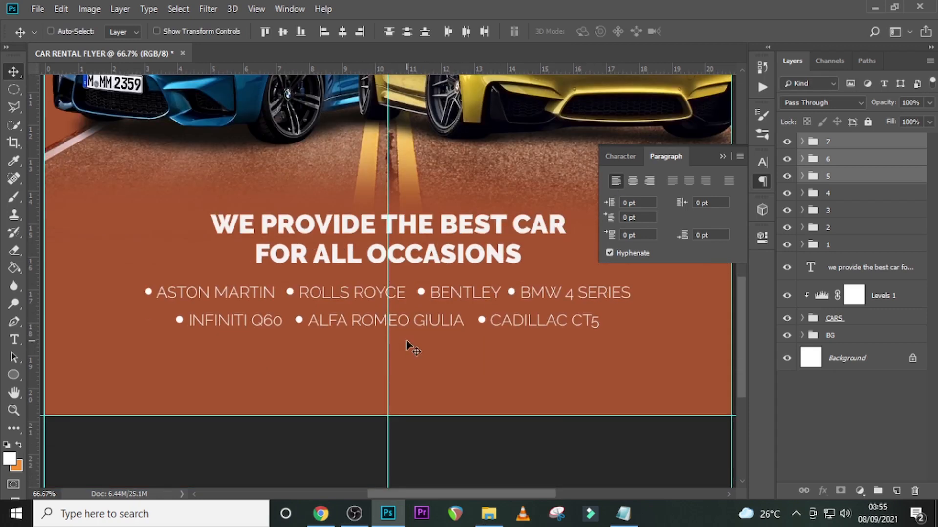
key(t)
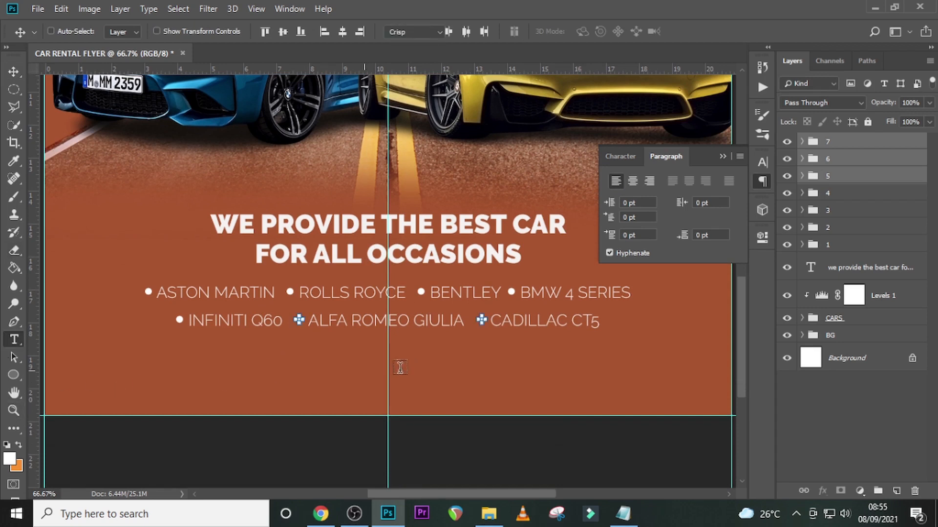
click(349, 366)
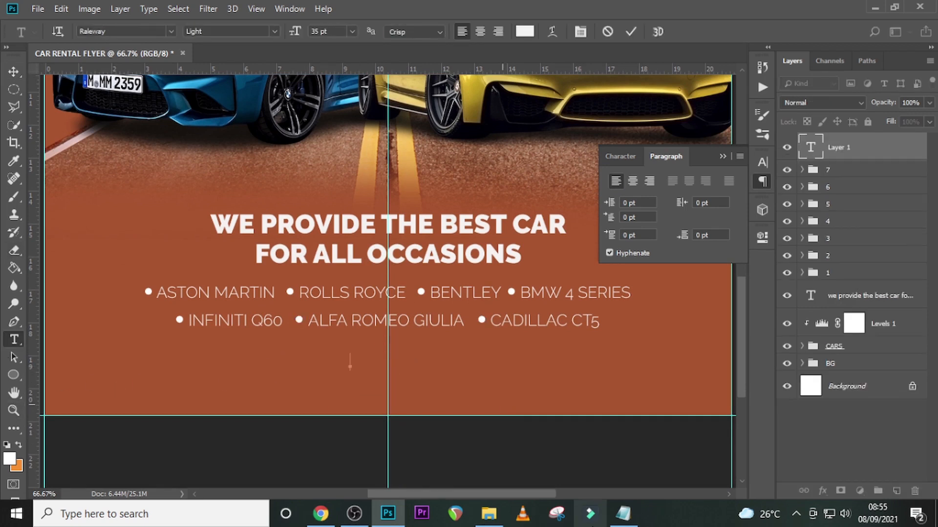
click(622, 514)
drag(194, 274, 86, 278)
click(812, 149)
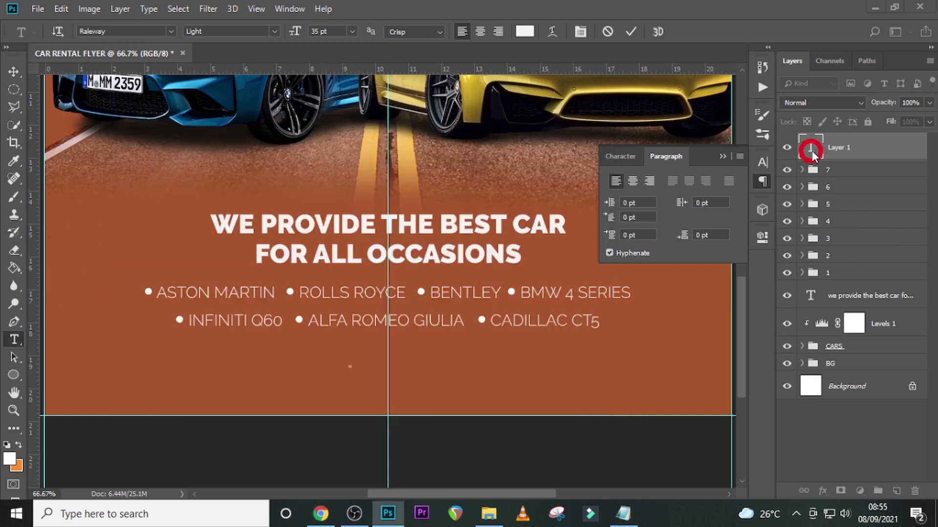
key(ctrl+v)
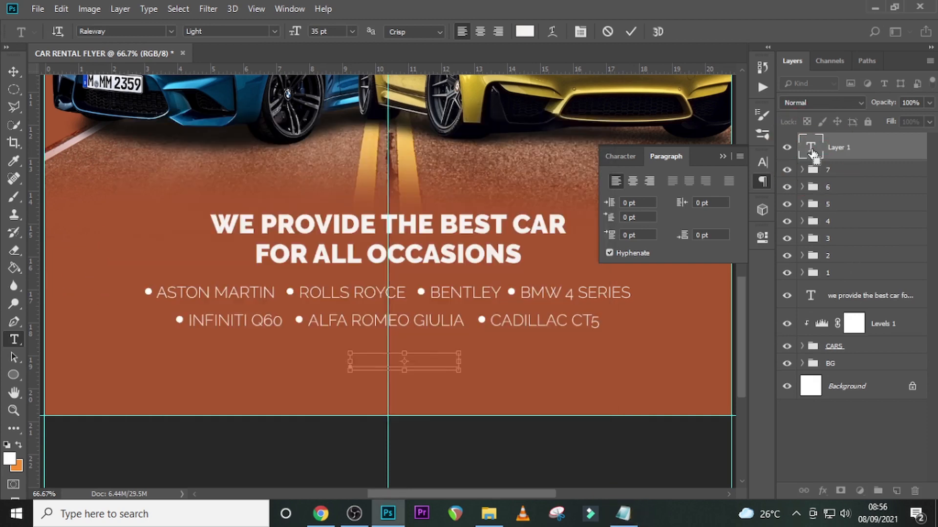
- Set the phone number text to Raleway Medium at 68 pt
click(628, 160)
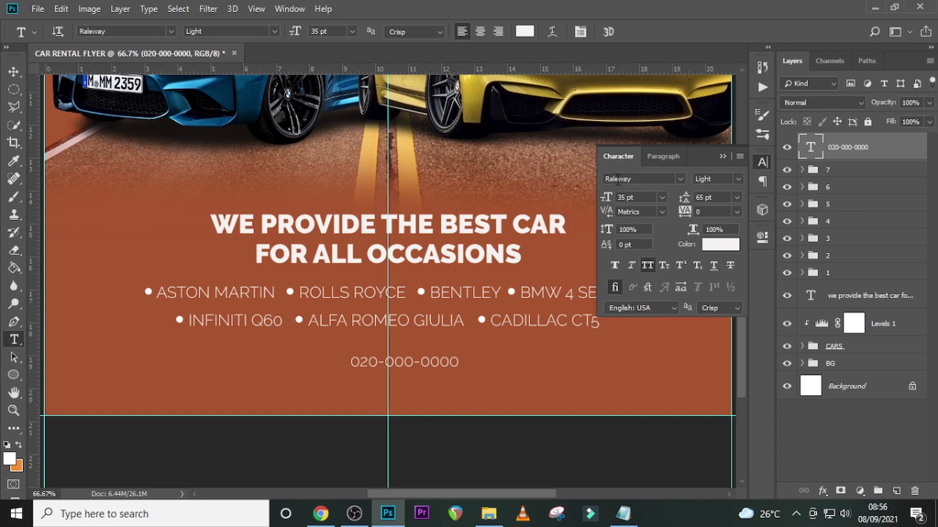
click(736, 179)
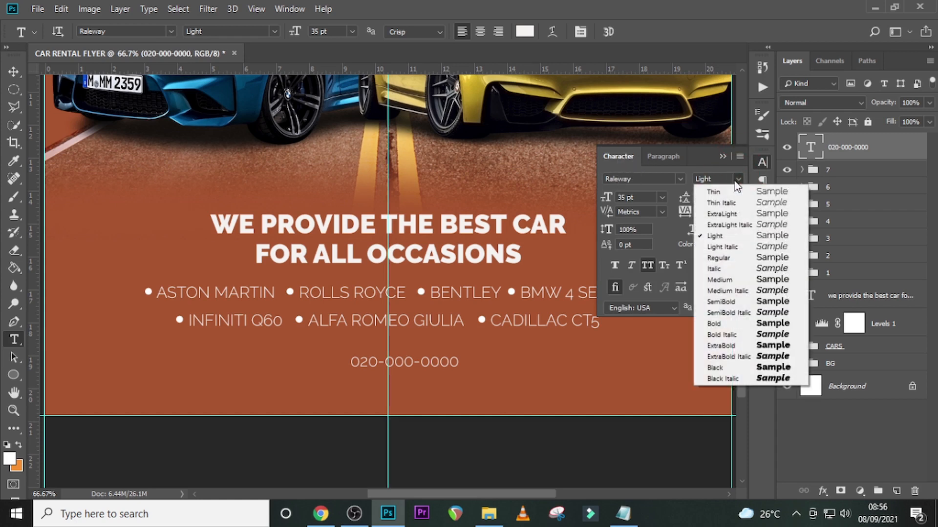
click(714, 278)
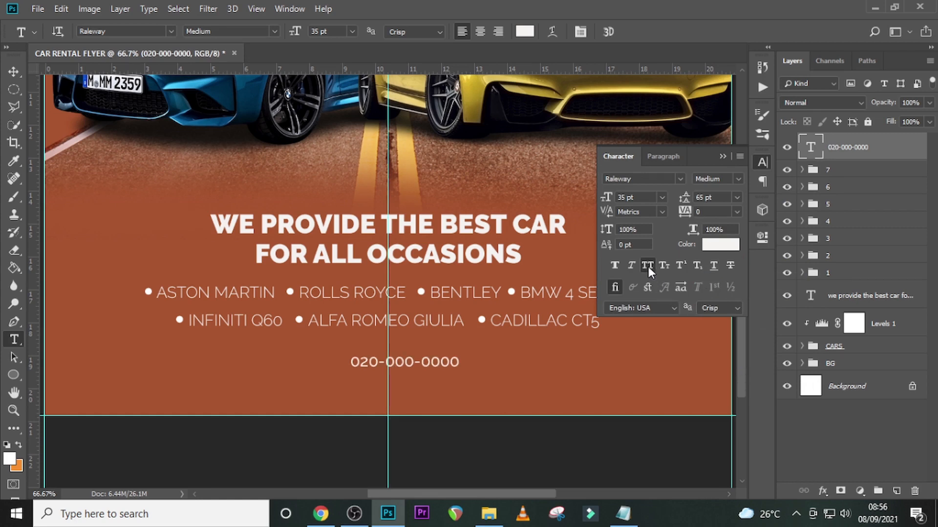
click(649, 197)
text(68)
key(Return)
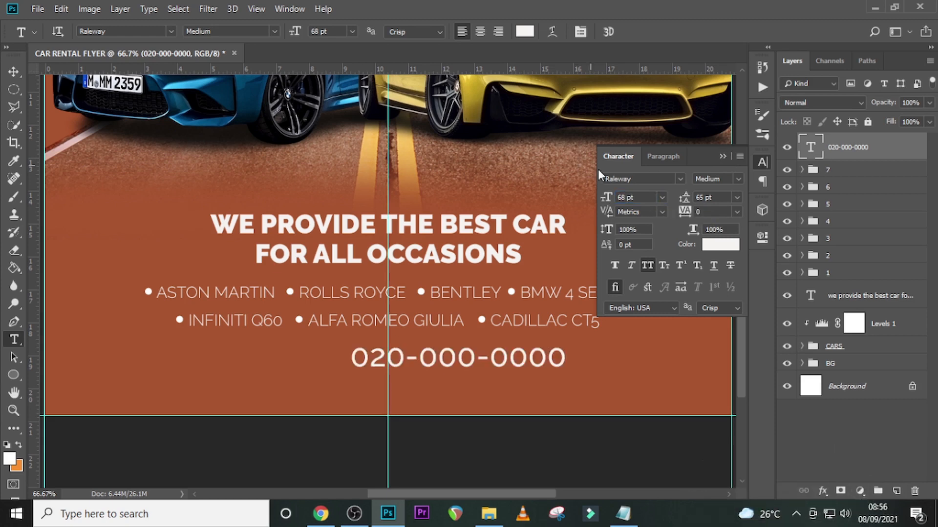
click(723, 156)
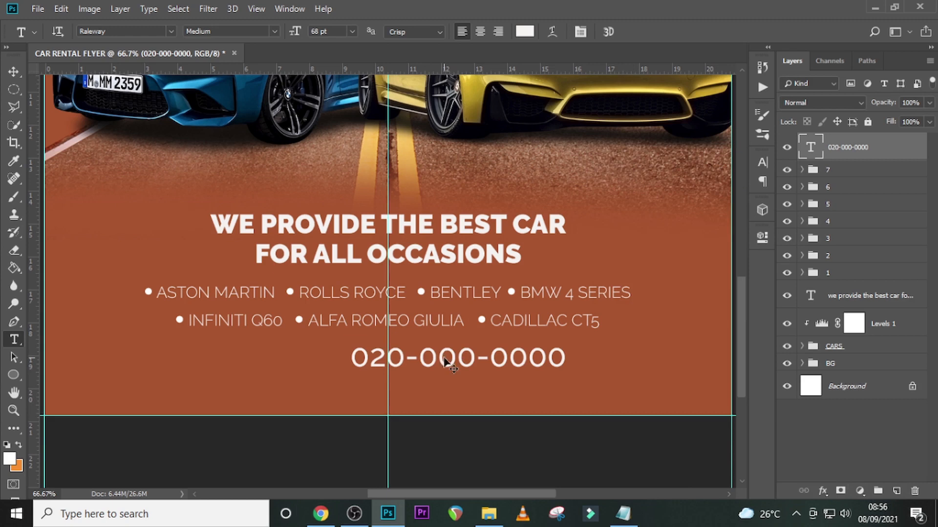
- Center the phone number on the vertical guide and lower it 20 px to leave a gap under the car-model list
key(ctrl+t)
mouse_move(507, 352)
mouse_down()
mouse_move(466, 350)
mouse_move(437, 365)
mouse_up()
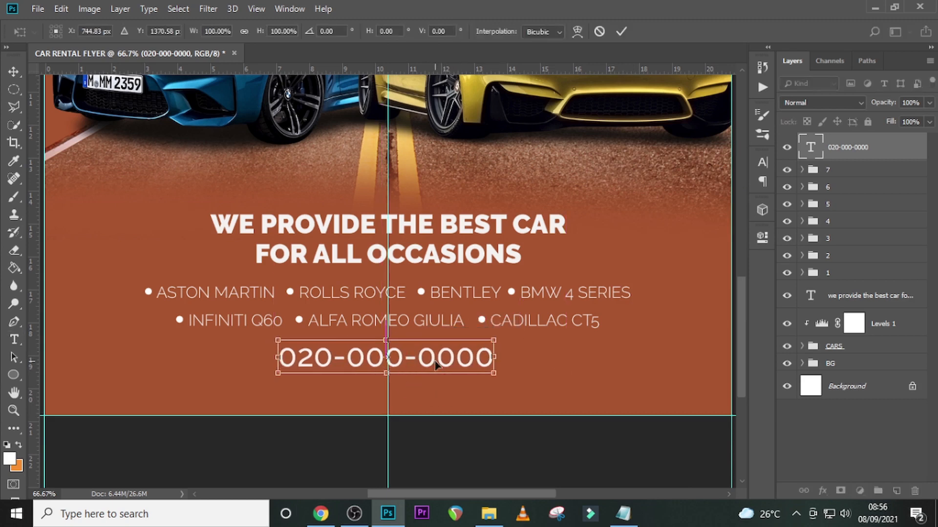
key(shift+Down)
key(shift+Down)
key(Right)
key(Right)
key(Right)
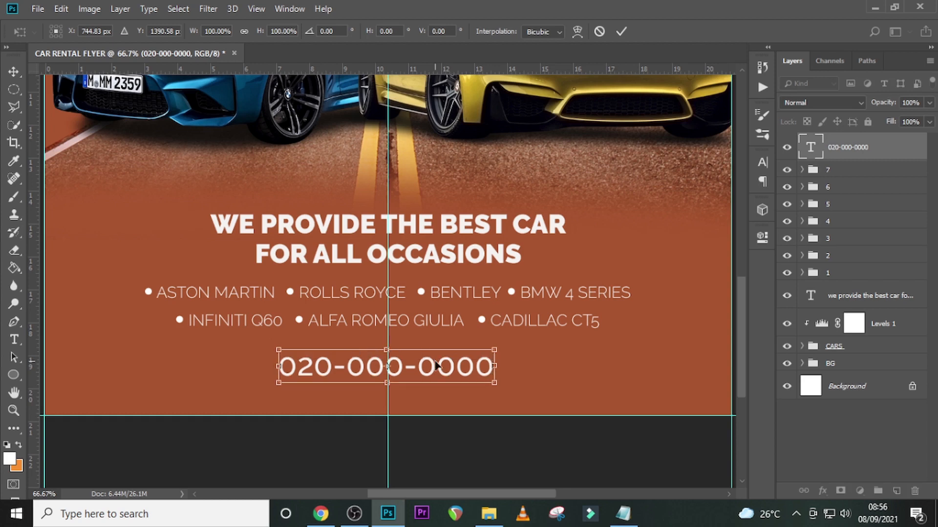
key(Return)
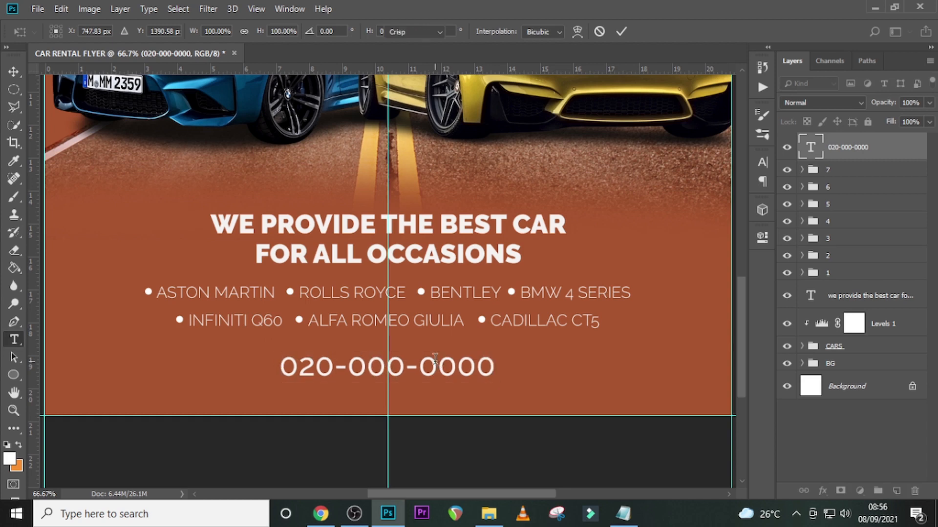
- Draw a rectangle about 489 by 76 px over the phone number and center it on the vertical guide
click(13, 375)
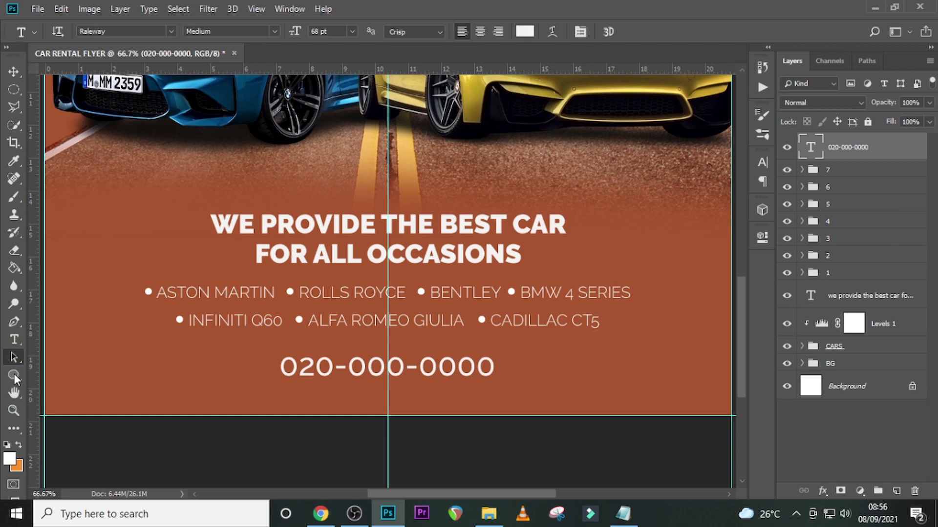
click(61, 375)
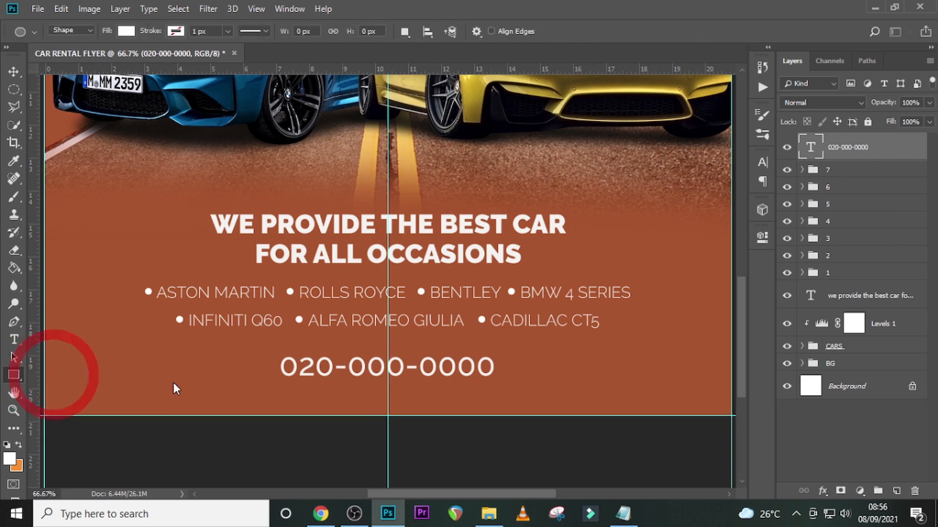
drag(278, 350, 500, 383)
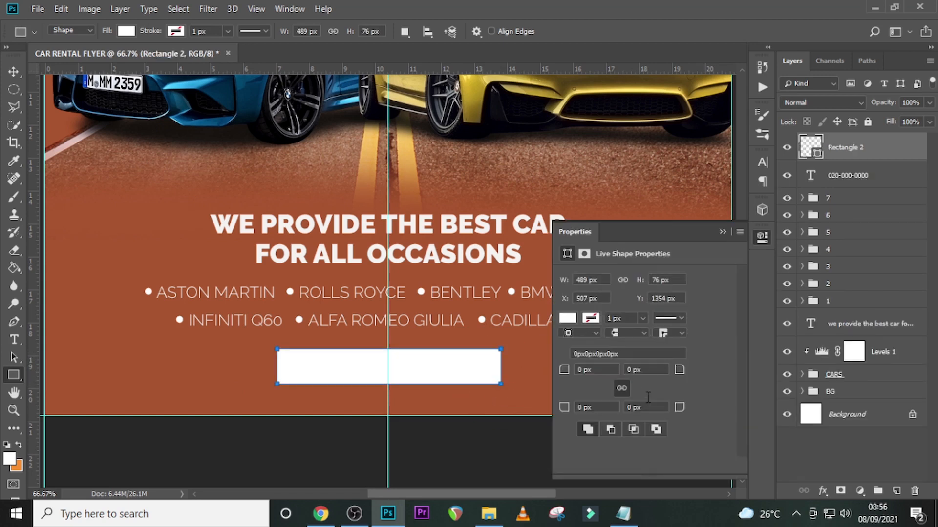
key(ctrl+t)
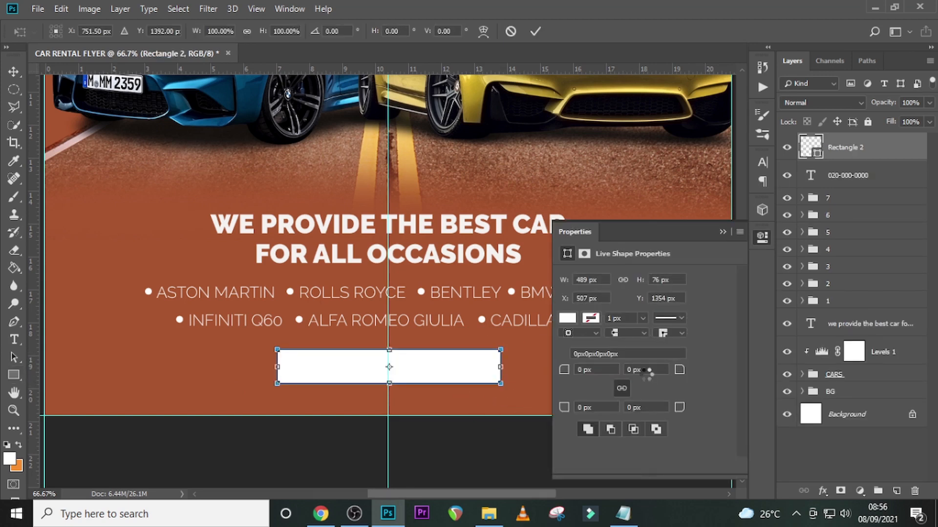
key(Left)
key(Left)
key(Left)
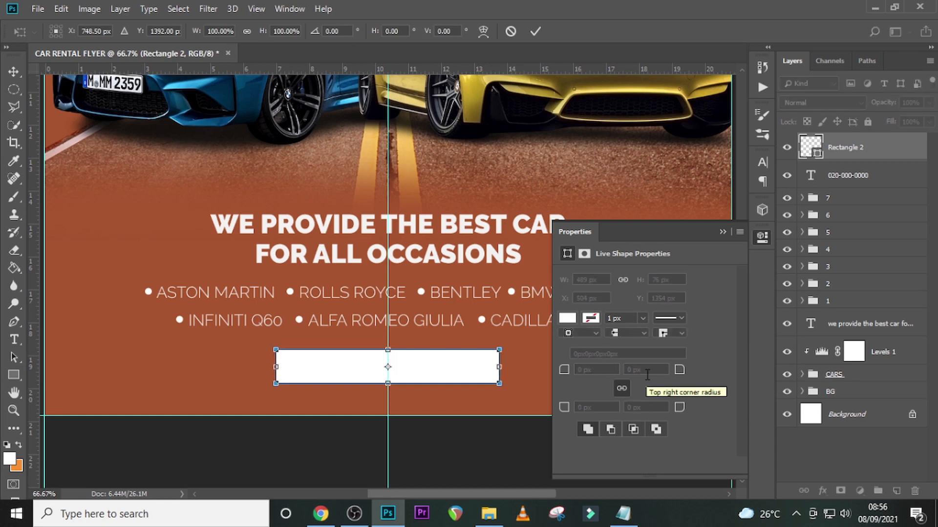
key(u)
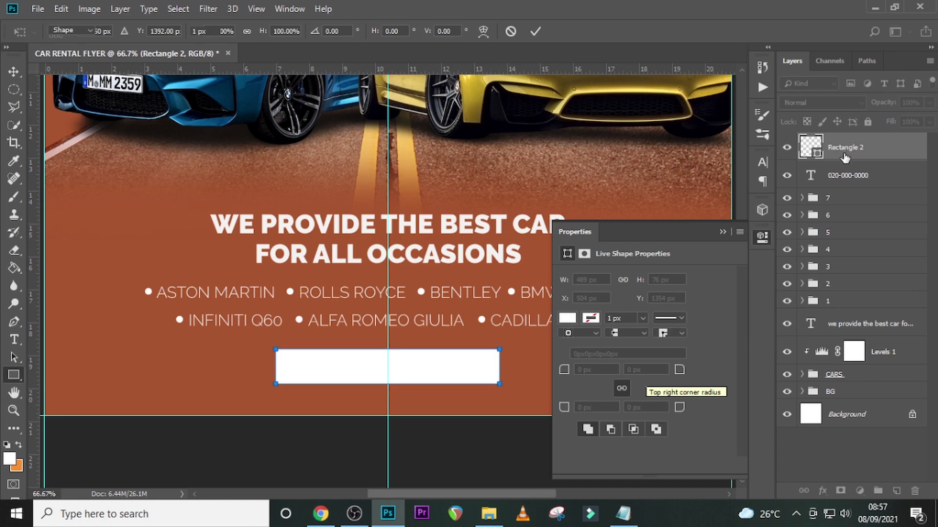
- Move the rectangle layer beneath the phone number text and fill it with color 0D0D0D
drag(844, 158, 811, 178)
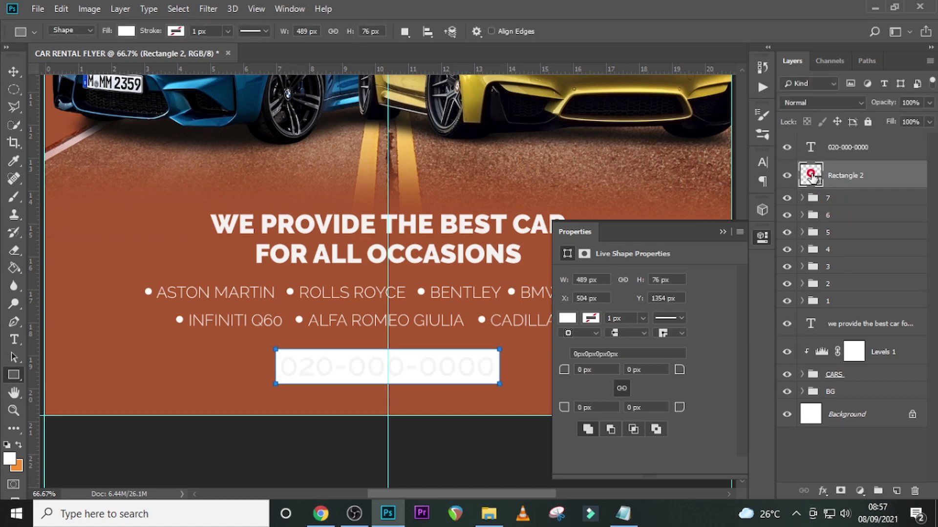
double_click(811, 176)
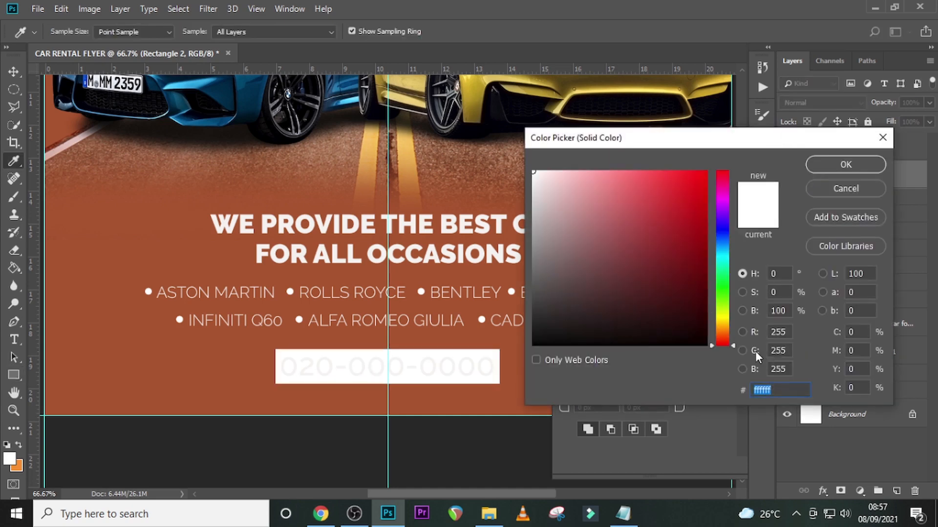
text(0)
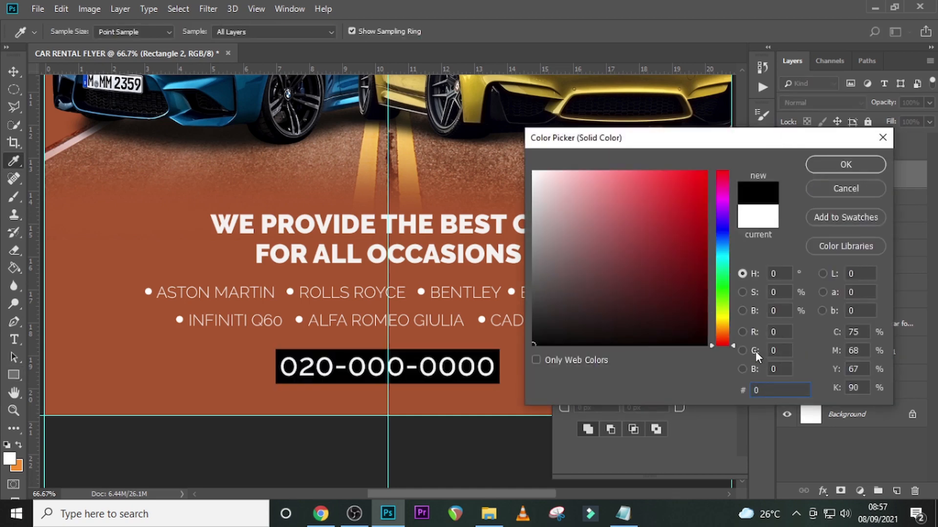
text(D0D)
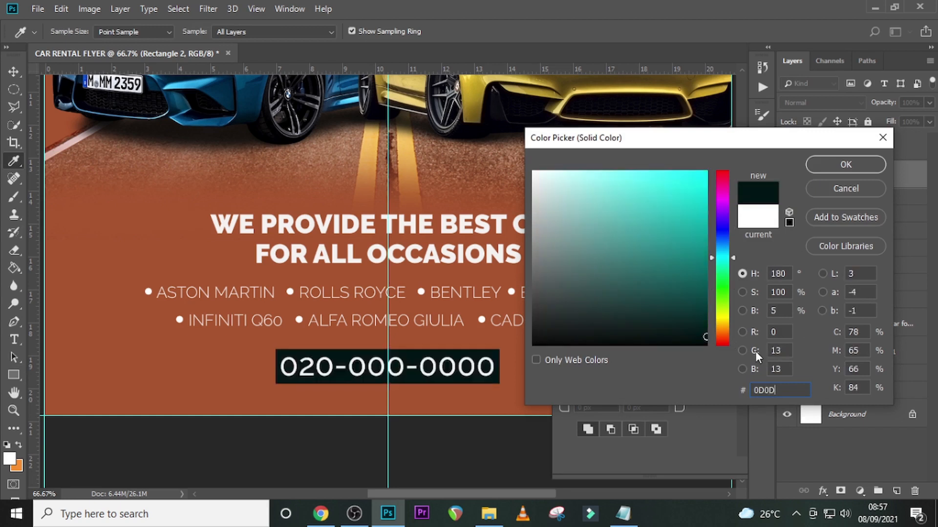
text(0D)
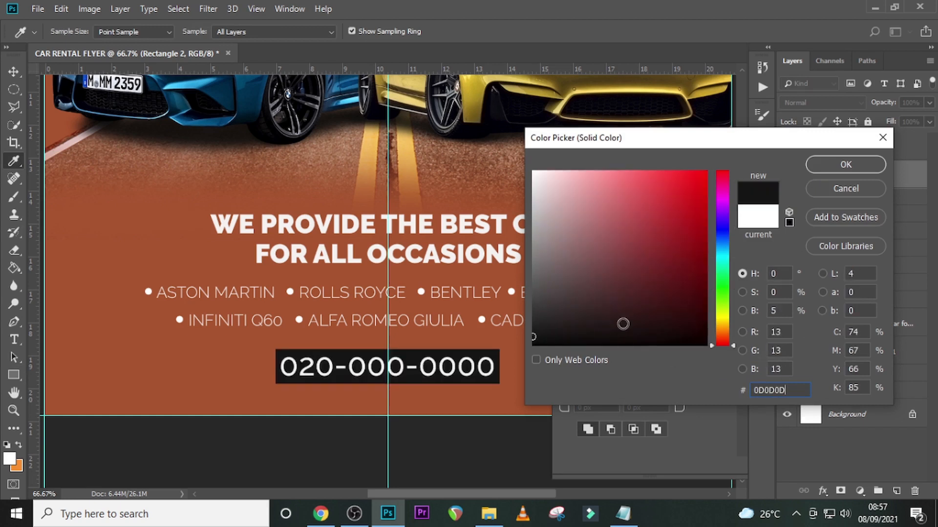
click(848, 165)
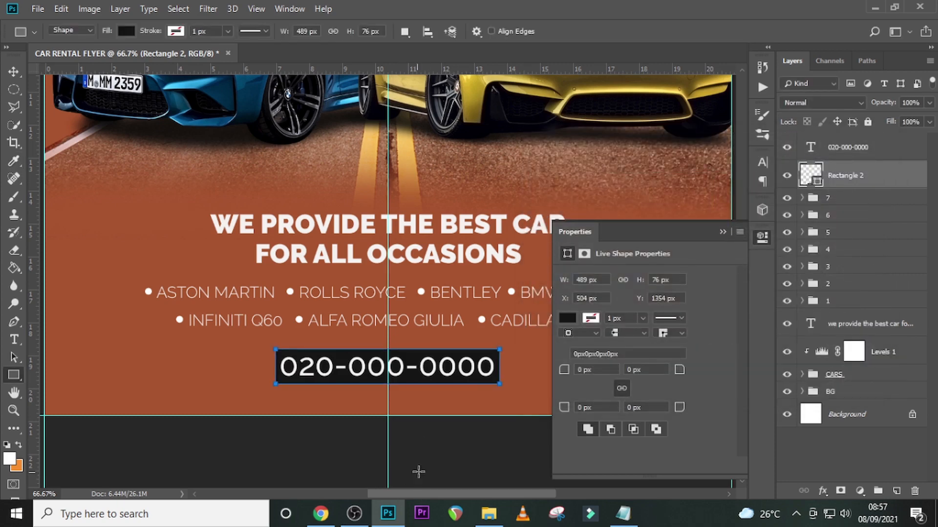
- Copy the location line from Notepad and paste it into the flyer as a new text layer below the phone number
click(623, 513)
drag(447, 287, 112, 286)
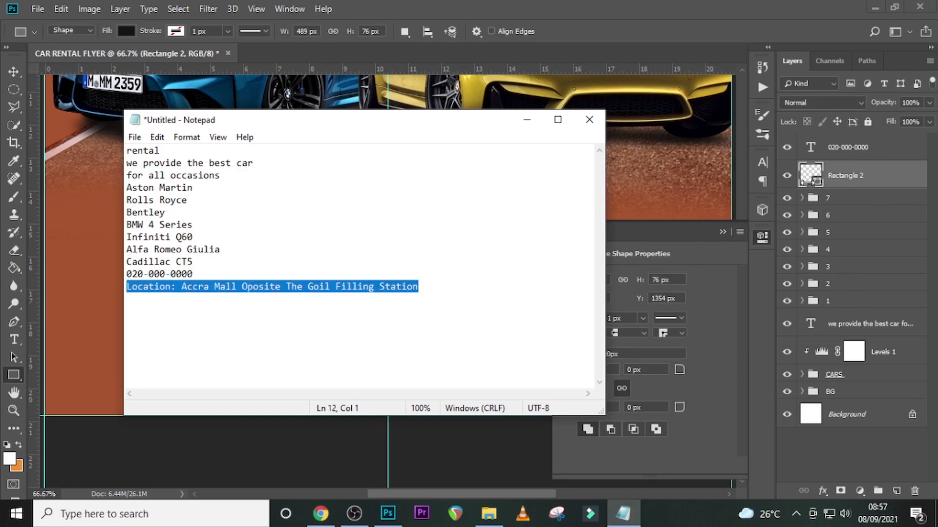
click(834, 148)
click(168, 387)
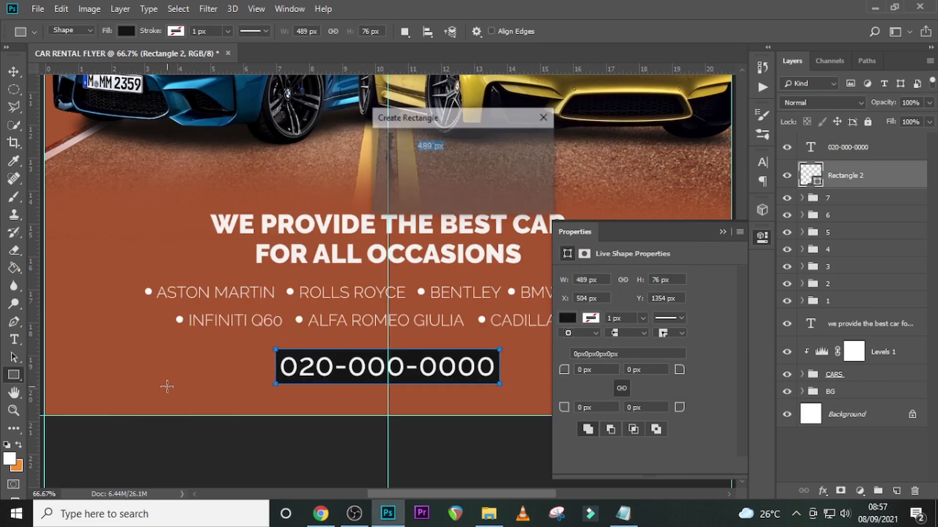
click(510, 195)
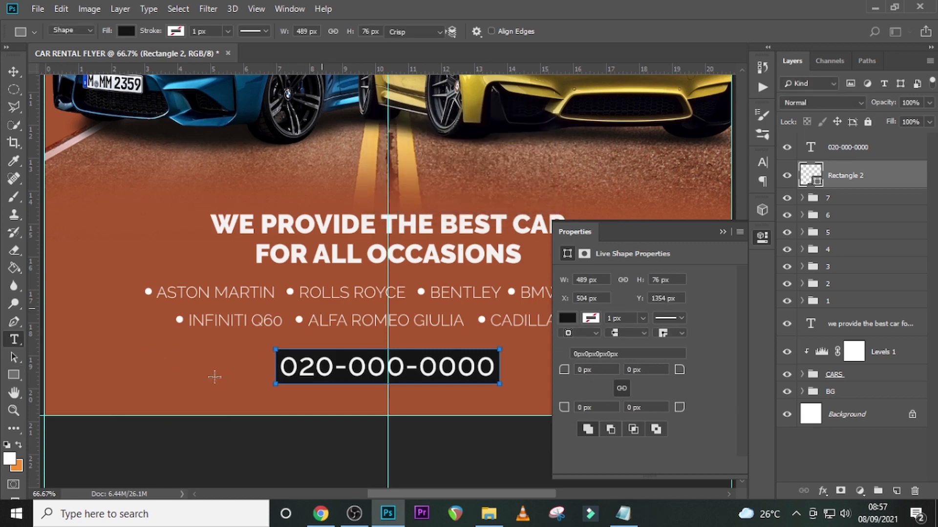
key(t)
click(166, 391)
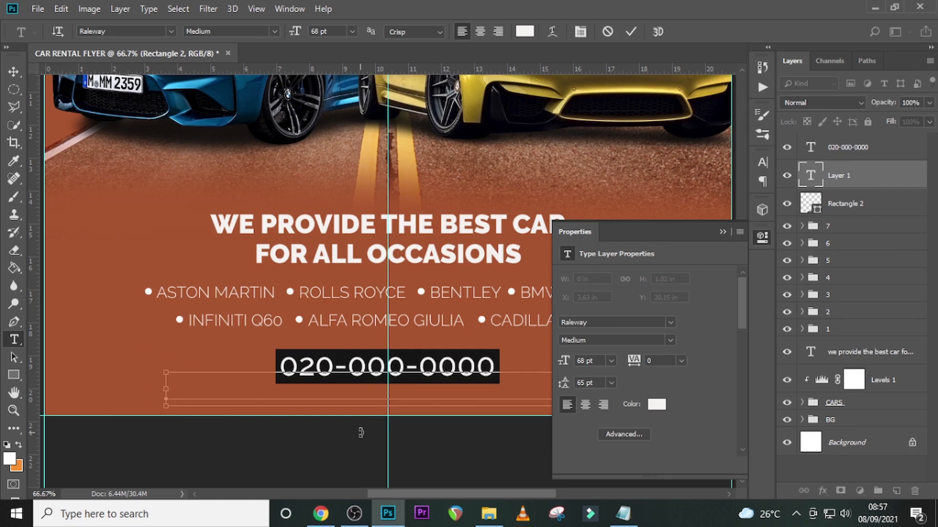
key(ctrl+v)
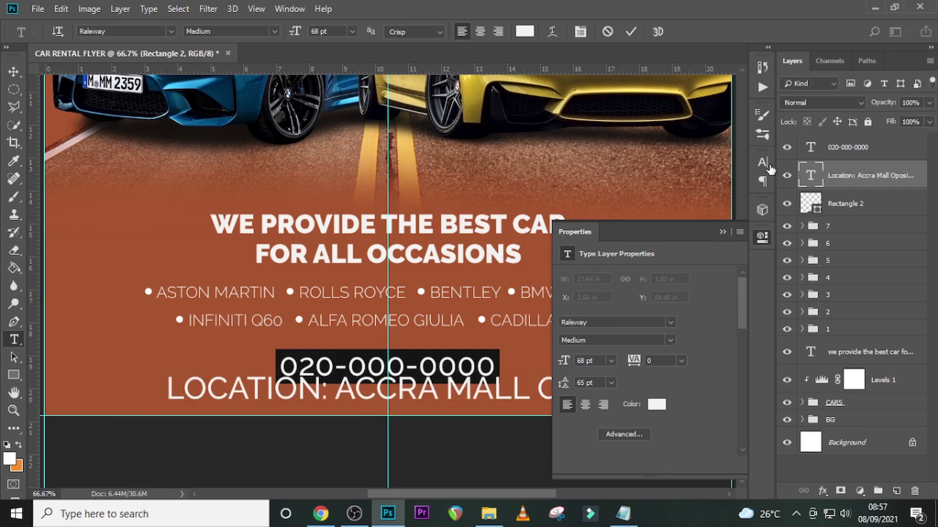
- Set the location line to 35 pt, turn off All Caps and apply Faux Italic
click(762, 162)
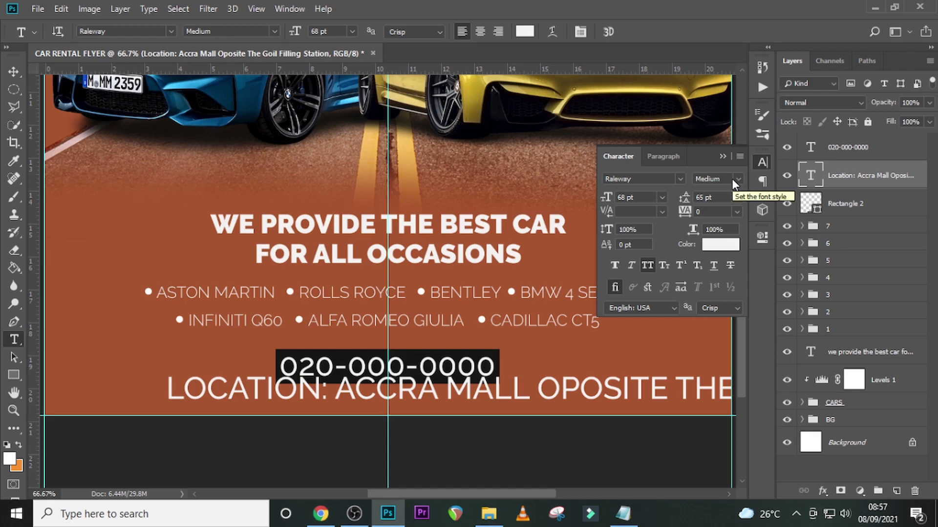
click(595, 196)
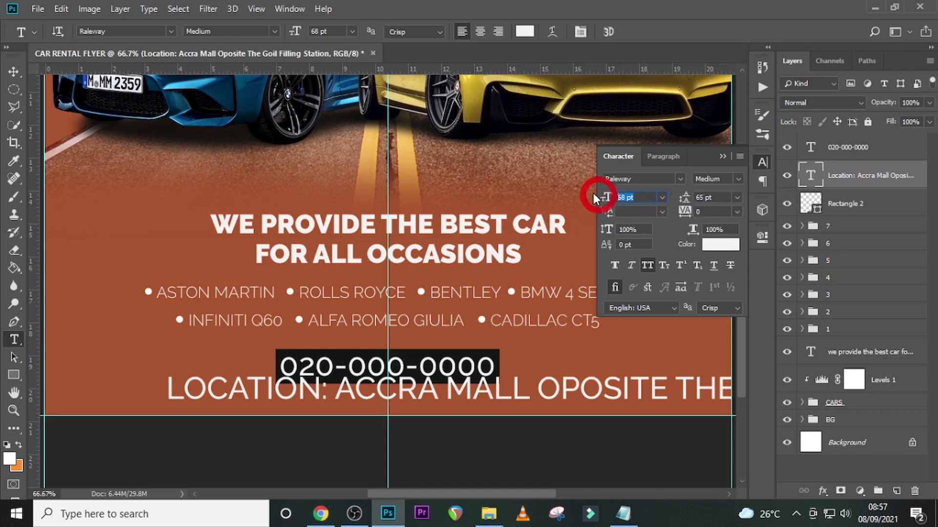
text(35)
key(Return)
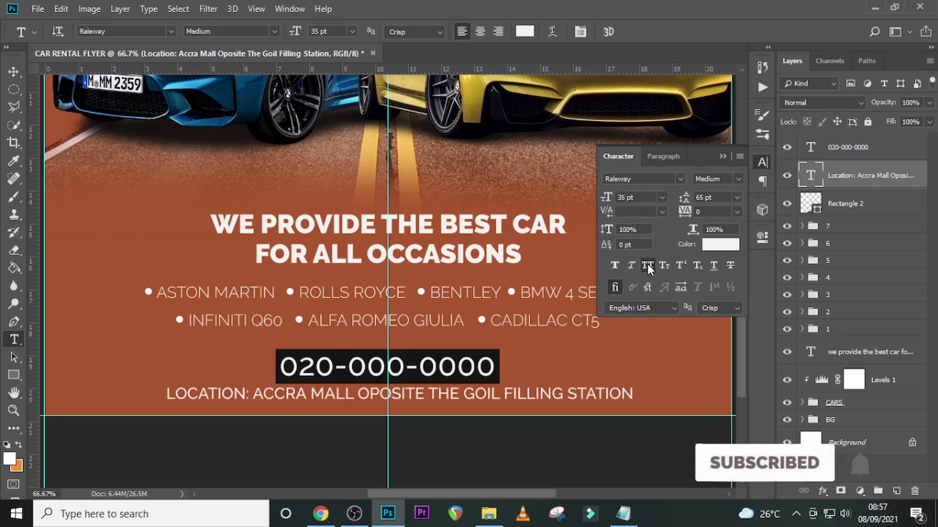
click(649, 264)
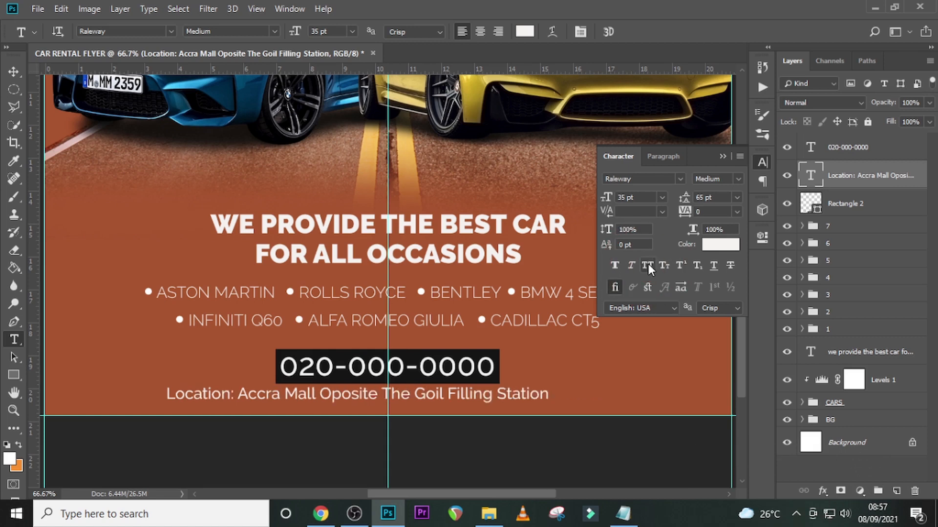
click(631, 267)
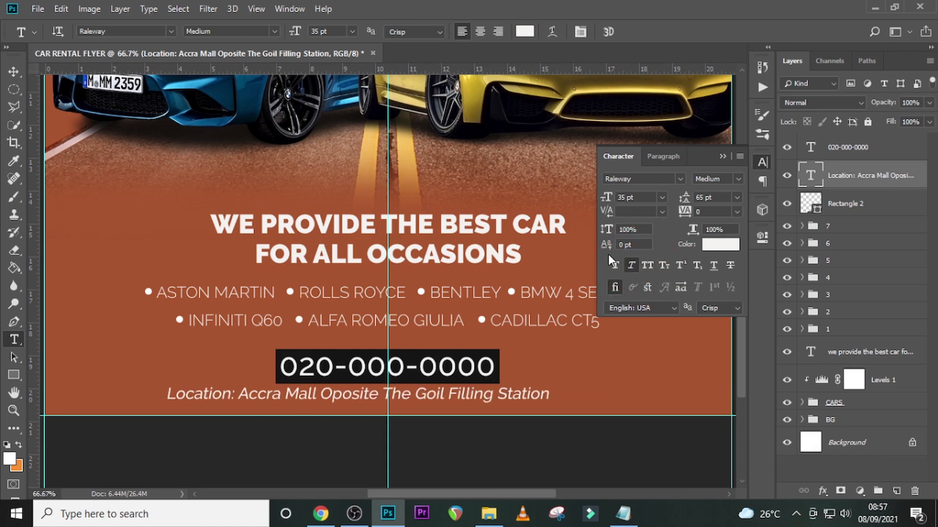
- Center the location line on the vertical guide and place it slightly above the flyer's bottom guide
key(ctrl+t)
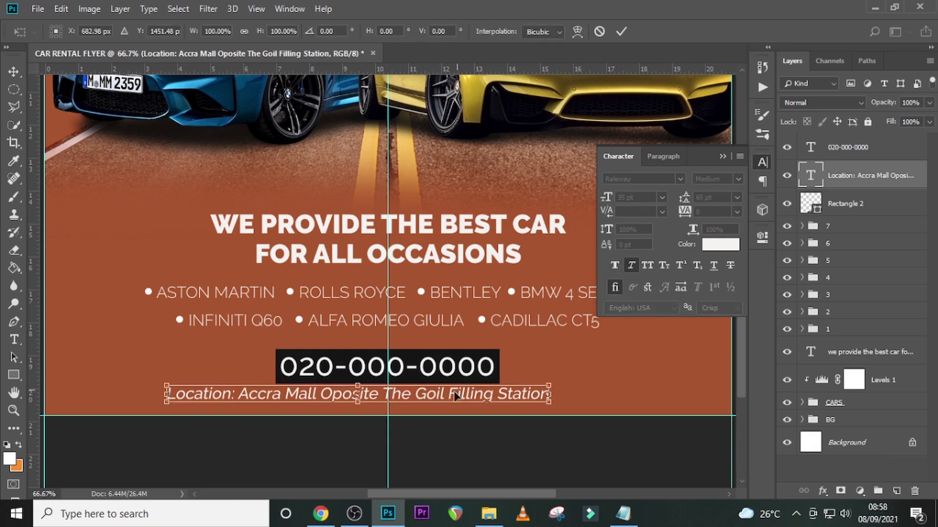
drag(470, 399, 482, 403)
key(Return)
key(t)
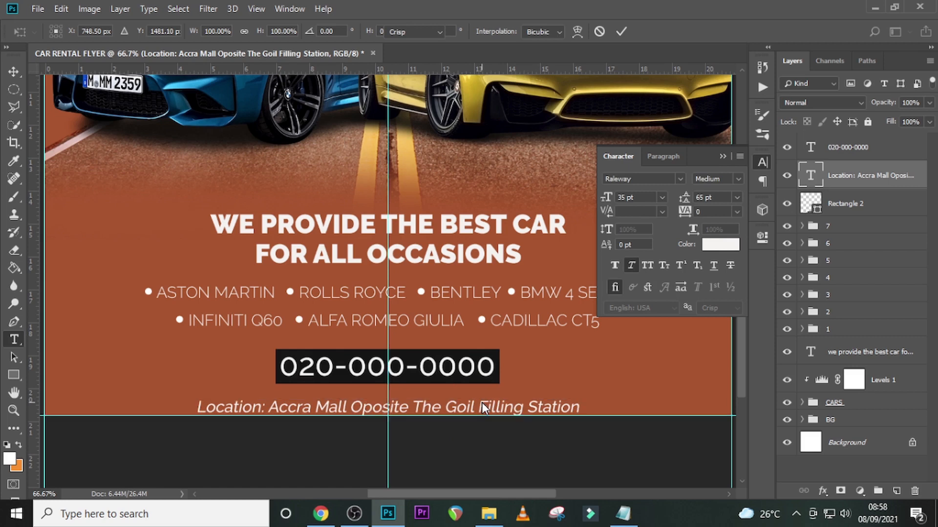
key(ctrl+t)
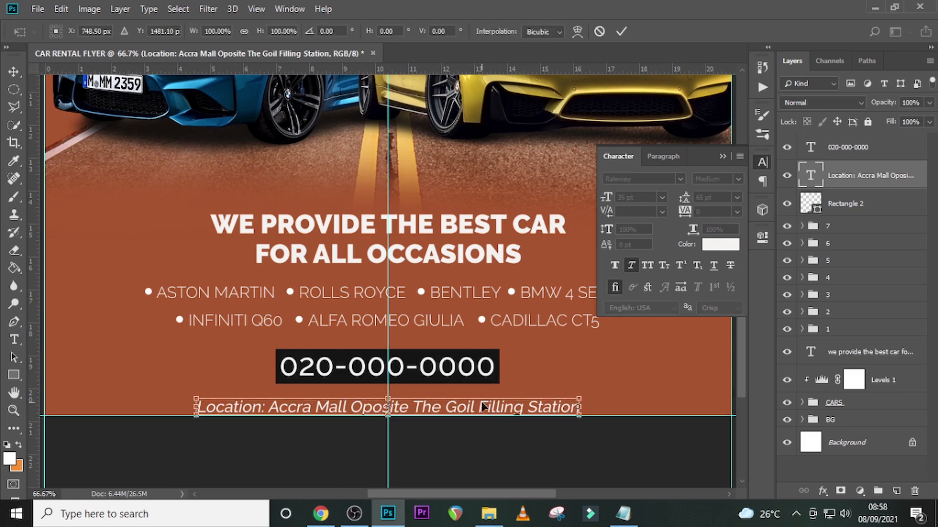
key(Return)
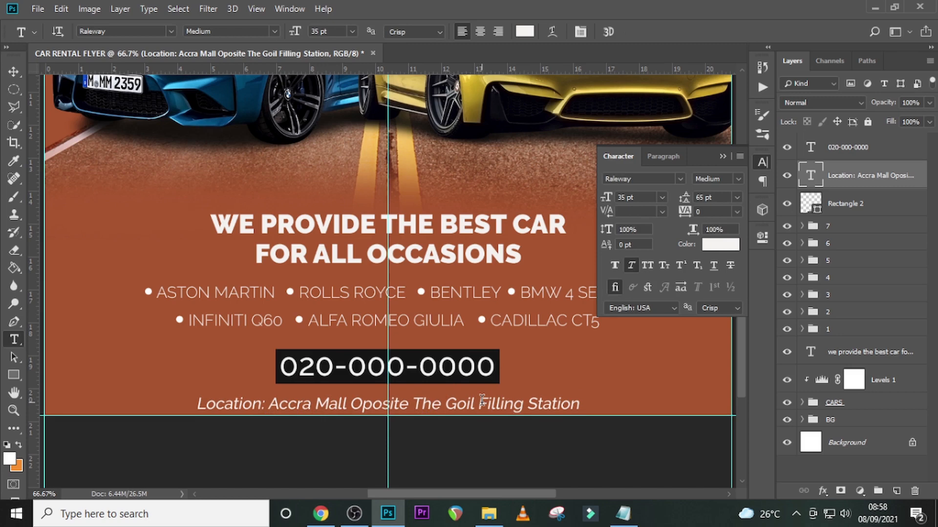
key(v)
key(Up)
key(Up)
key(Up)
key(Up)
key(Up)
key(Up)
key(Up)
key(Up)
key(Up)
key(Up)
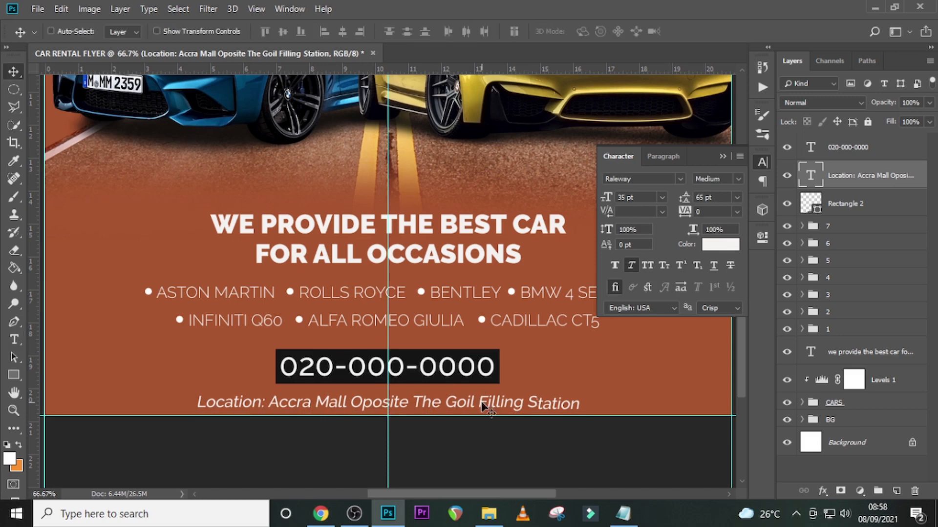
- Paint black with a 300 px soft brush on the road image's layer mask in the BG group to fade the road's lower edge
key(ctrl+0)
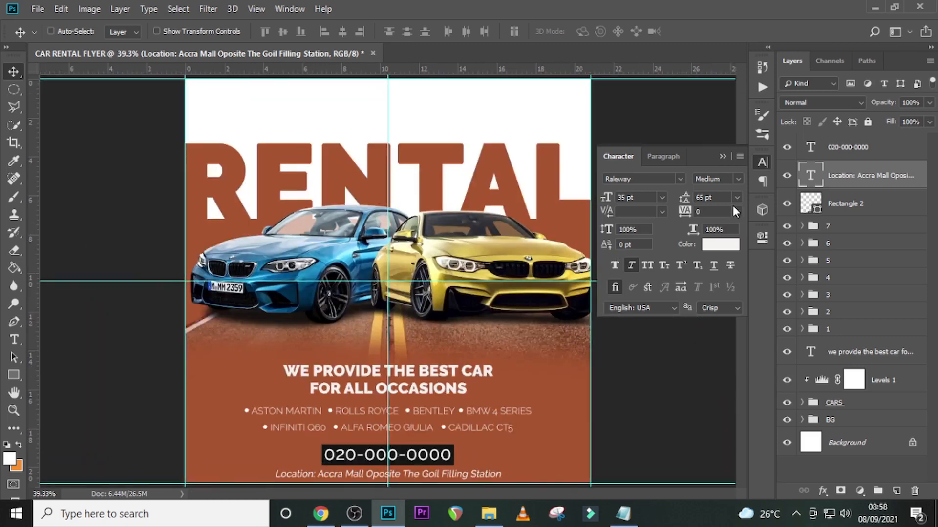
click(721, 156)
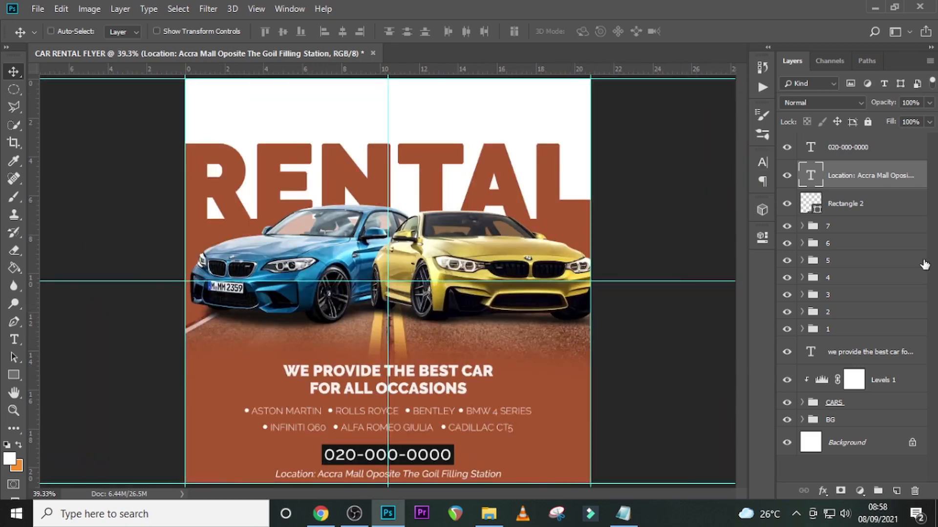
click(801, 419)
scroll(820, 430, down, 2)
click(855, 386)
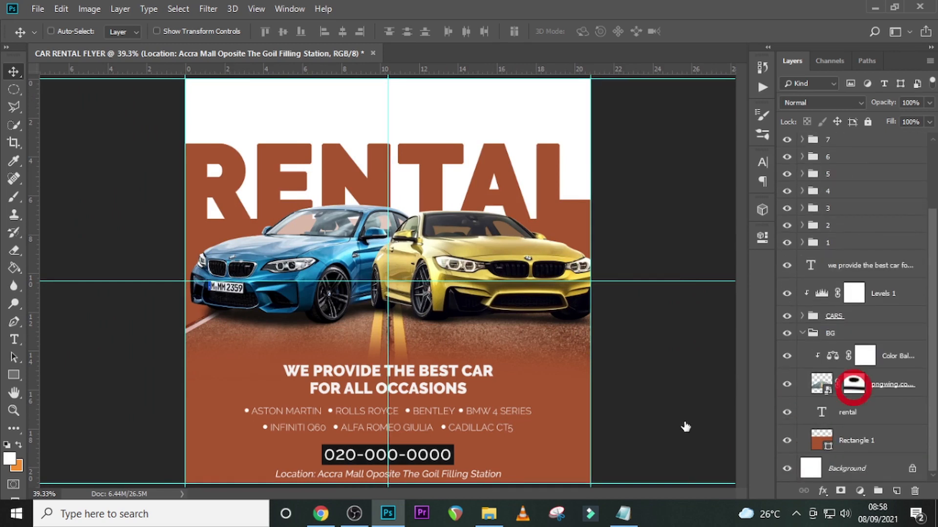
key(b)
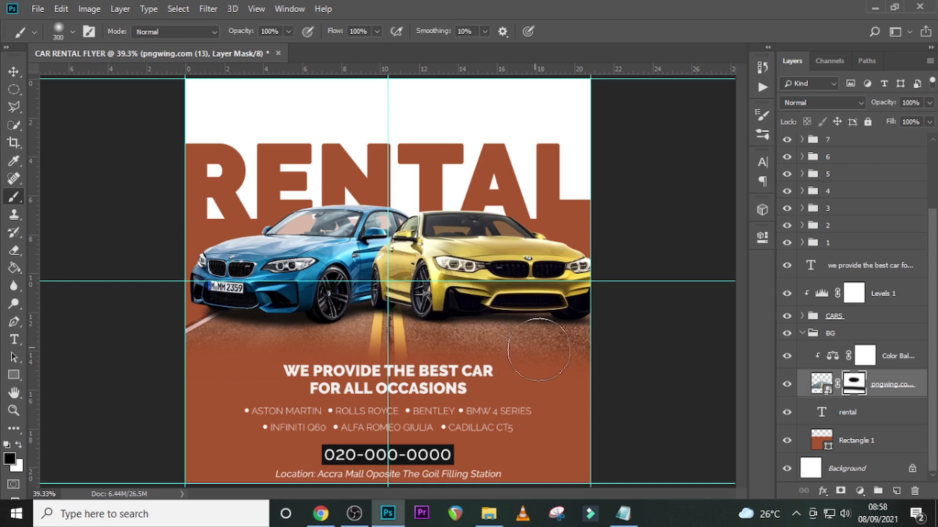
drag(592, 364, 157, 356)
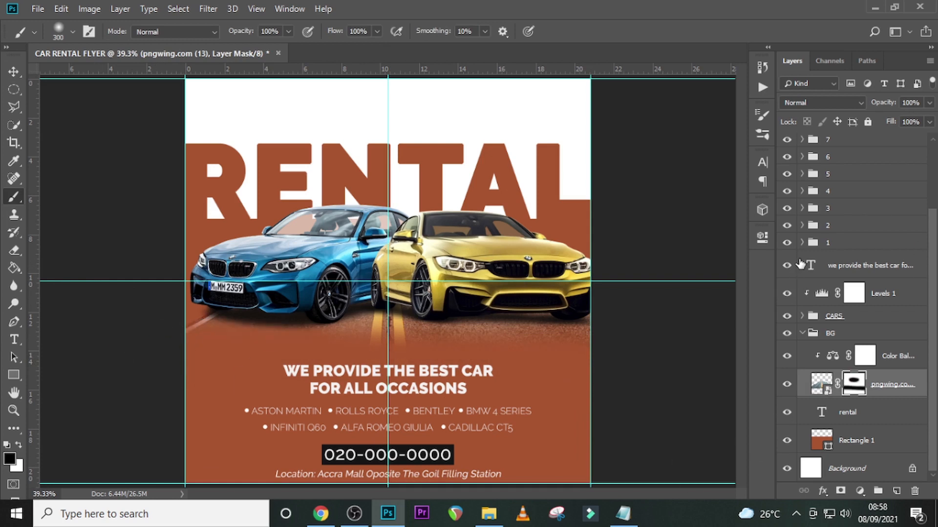
click(801, 333)
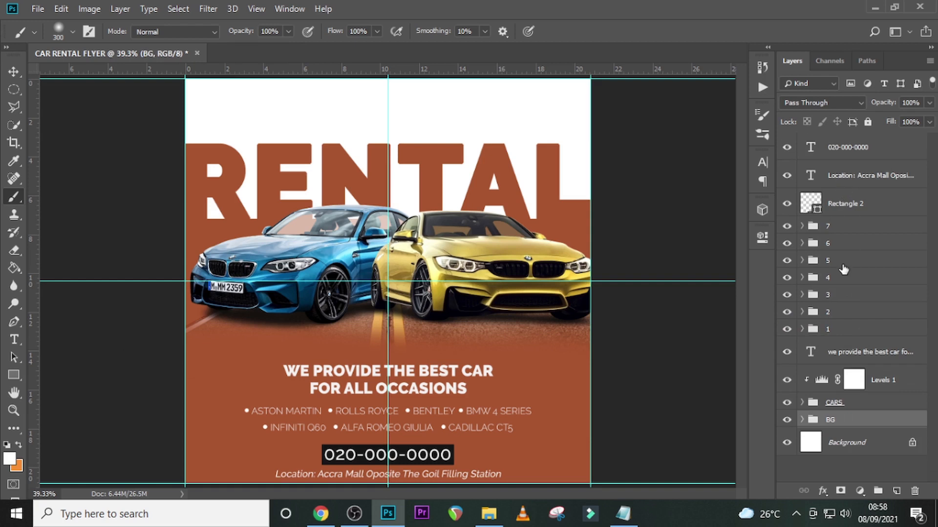
- Move the "we provide the best car for all occasions" tagline up 60 px
click(839, 352)
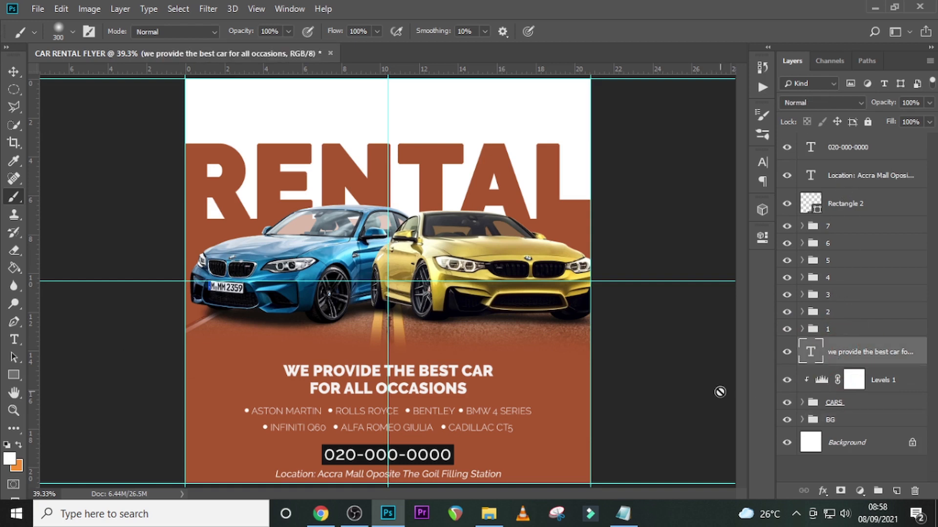
key(v)
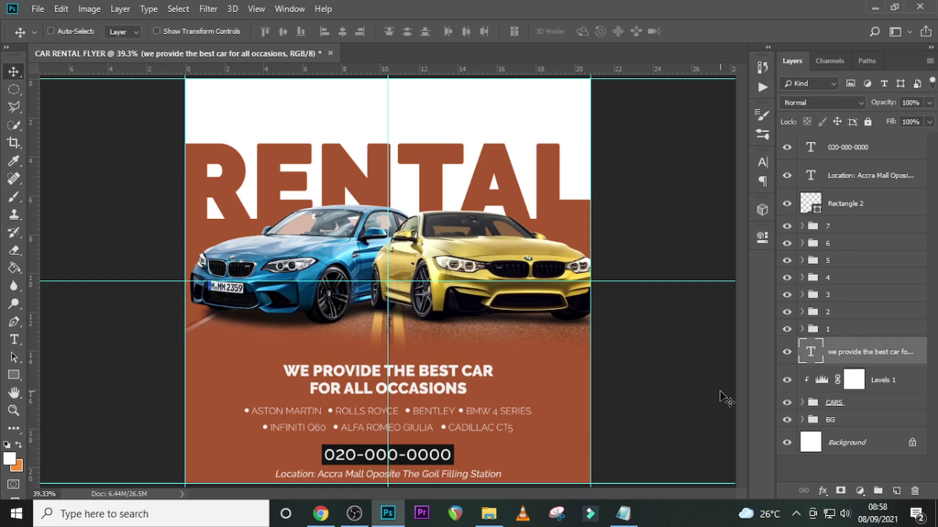
key(shift+Up)
key(shift+Up)
key(shift+Up)
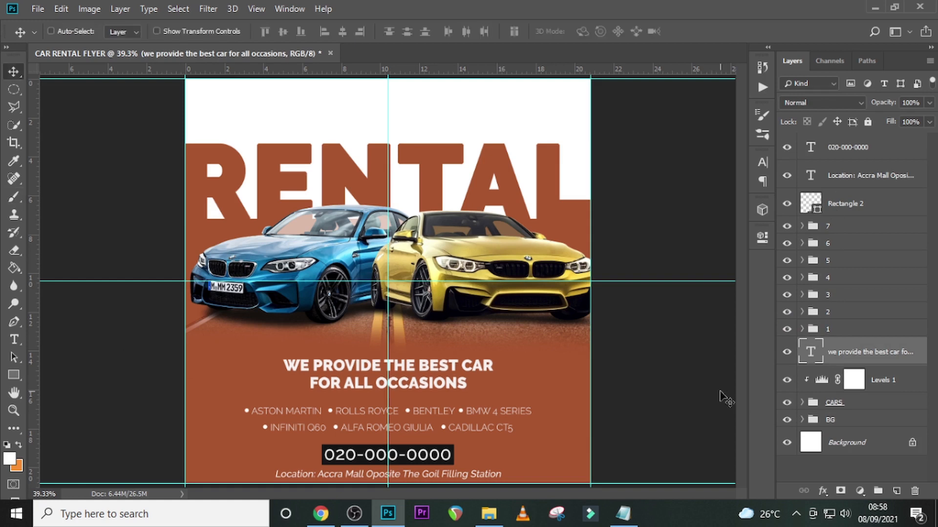
key(shift+Up)
key(shift+Up)
key(shift+Up)
key(shift+Up)
key(shift+Up)
key(shift+Up)
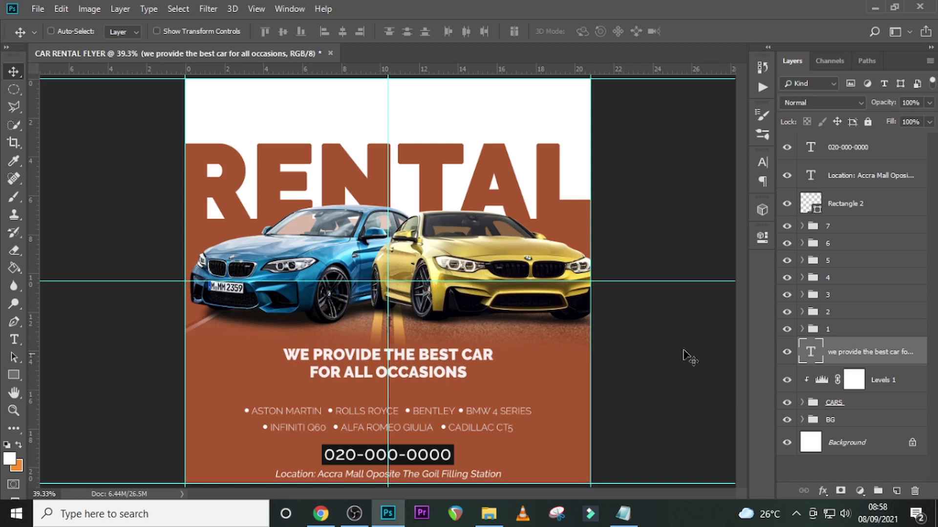
- Move the car-model list, groups 1 to 7, up about 55 px toward the tagline
click(828, 330)
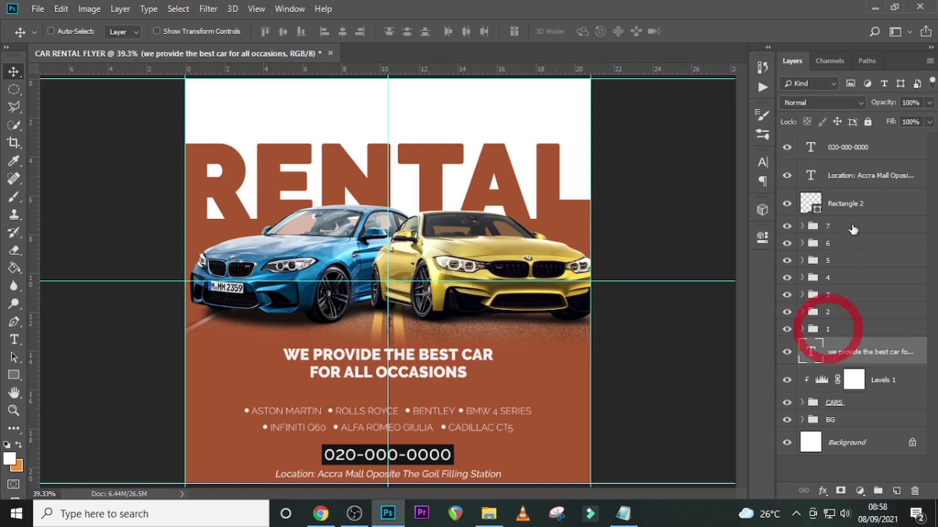
shift+click(844, 225)
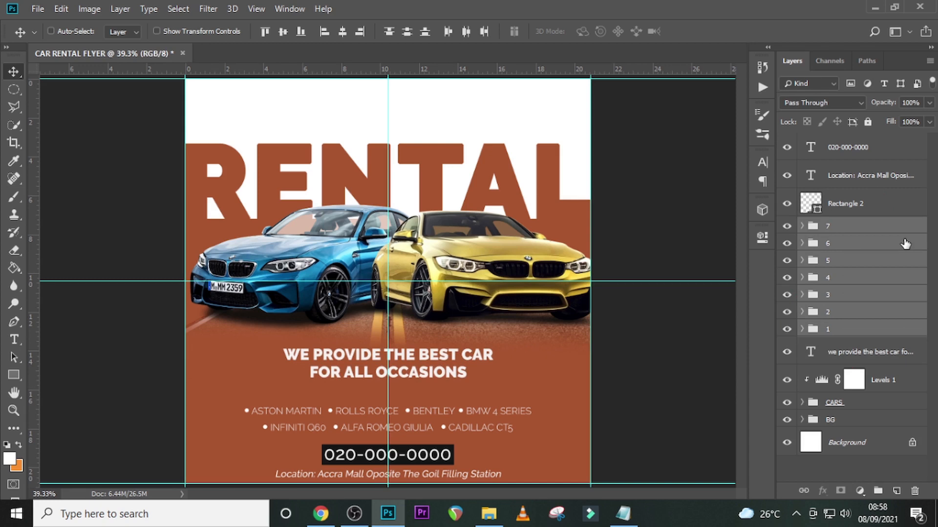
key(shift+Up)
key(shift+Up)
key(shift+Up)
key(shift+Up)
key(shift+Up)
key(shift+Up)
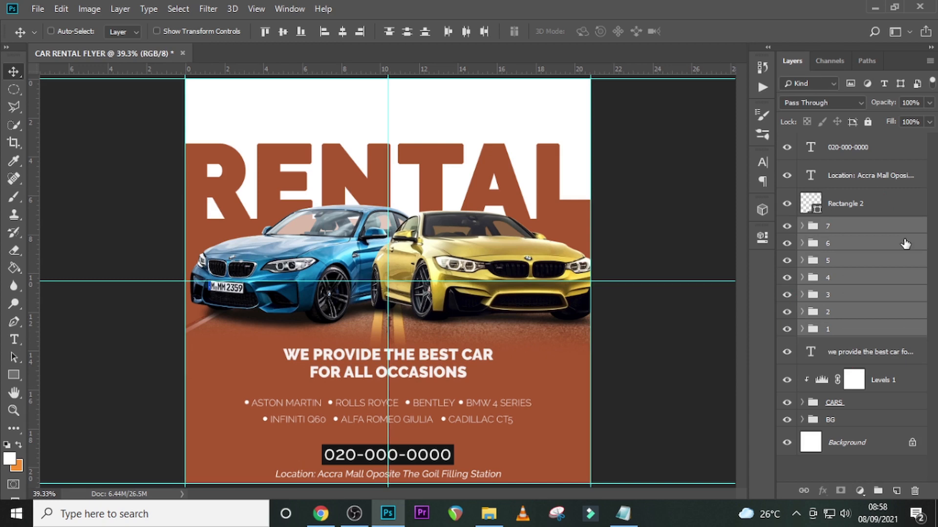
key(shift+Up)
key(shift+Up)
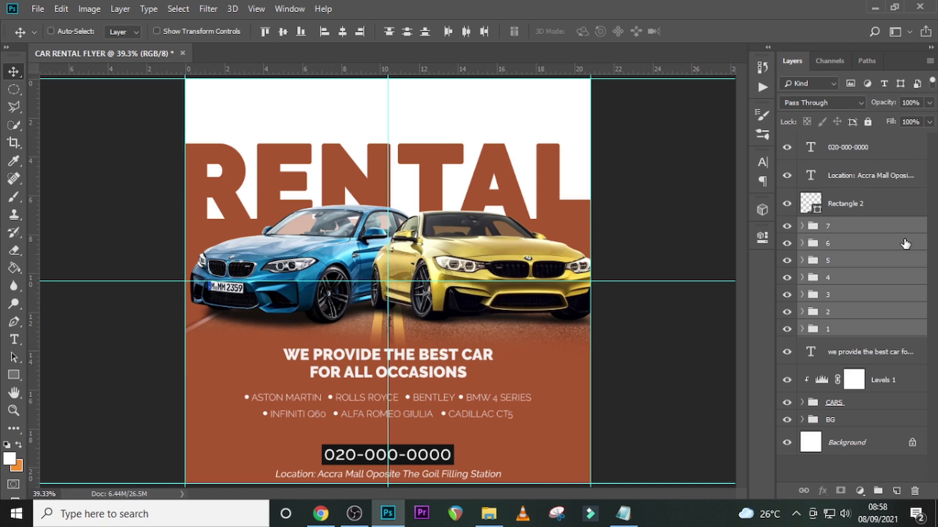
key(Up)
key(Up)
key(Up)
key(Up)
key(Up)
key(Up)
key(Up)
key(Up)
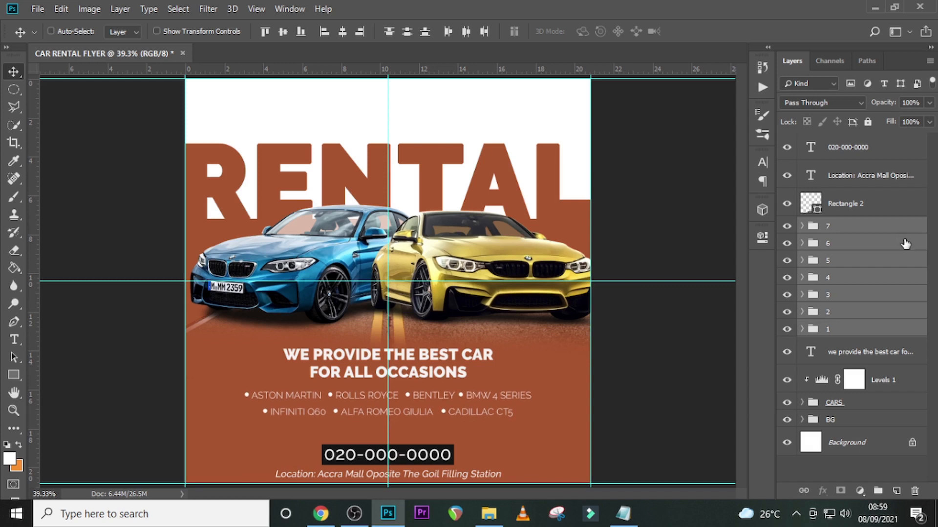
- Place the phone number layer directly above Rectangle 2 in the layer order and move both up 60 px
click(849, 183)
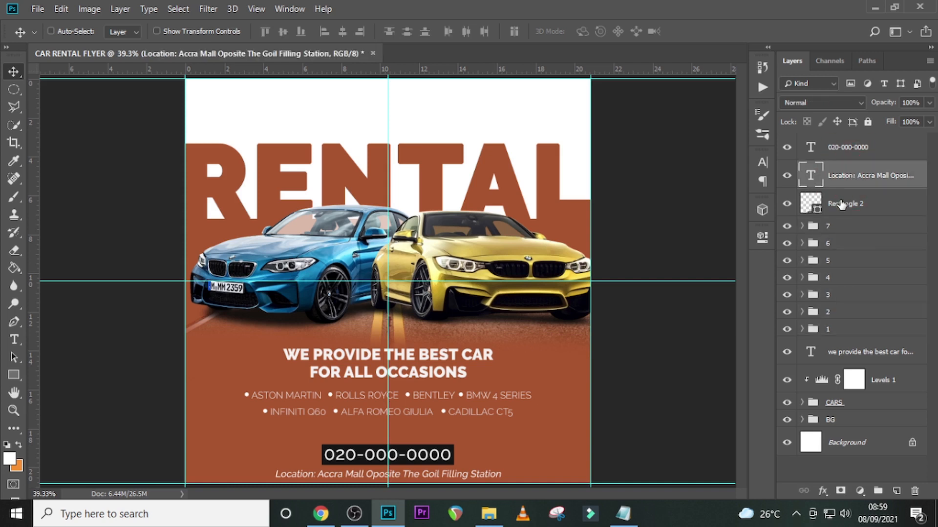
drag(860, 149, 859, 195)
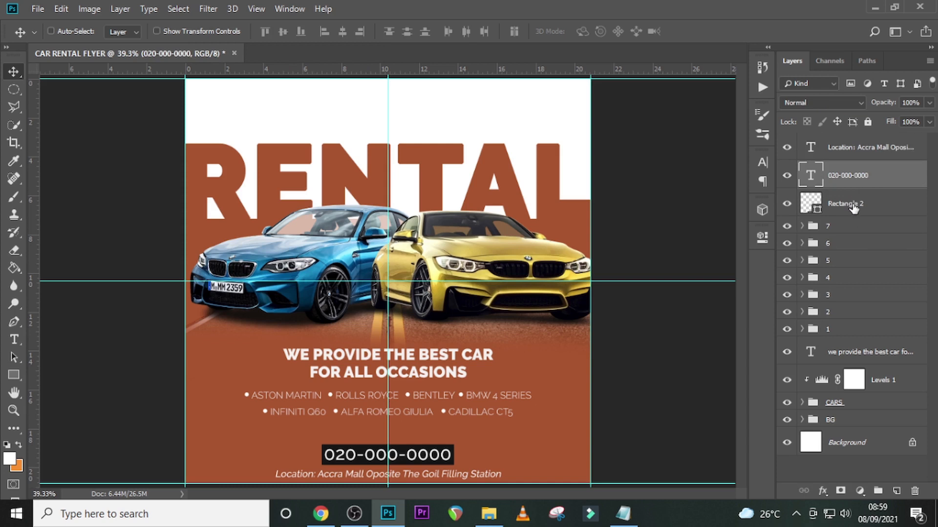
ctrl+click(865, 212)
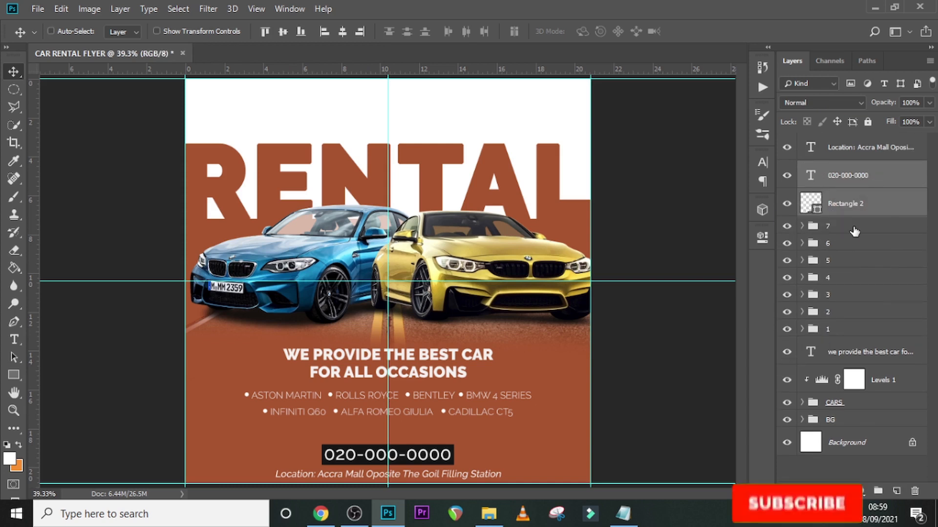
key(shift+Up)
key(shift+Up)
key(shift+Up)
key(shift+Up)
key(shift+Up)
key(shift+Up)
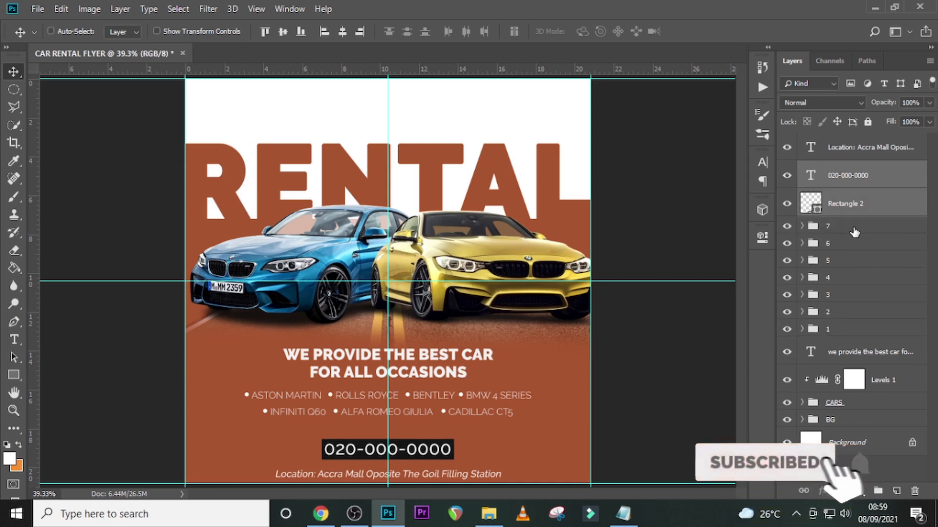
key(shift+Up)
key(shift+Up)
key(shift+Up)
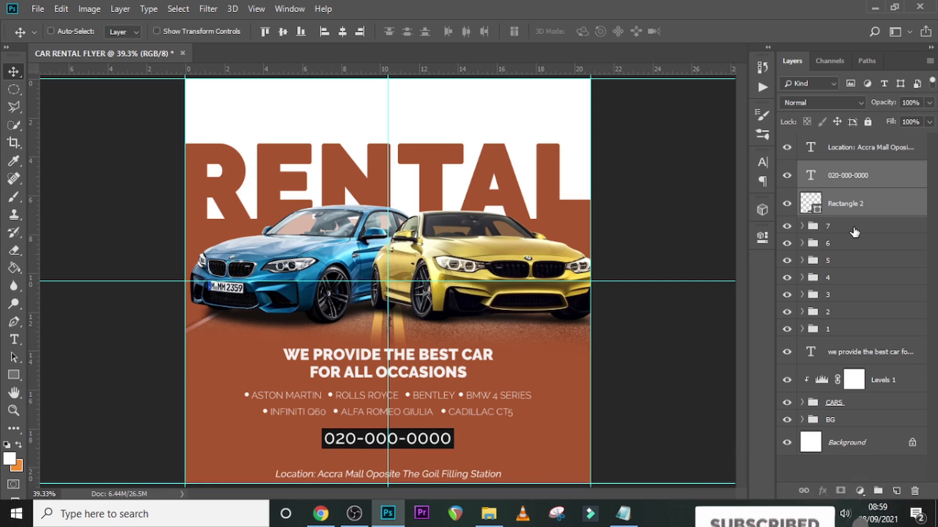
- Move the location line up about 40 px so it sits closer to the phone number box
key(shift+Up)
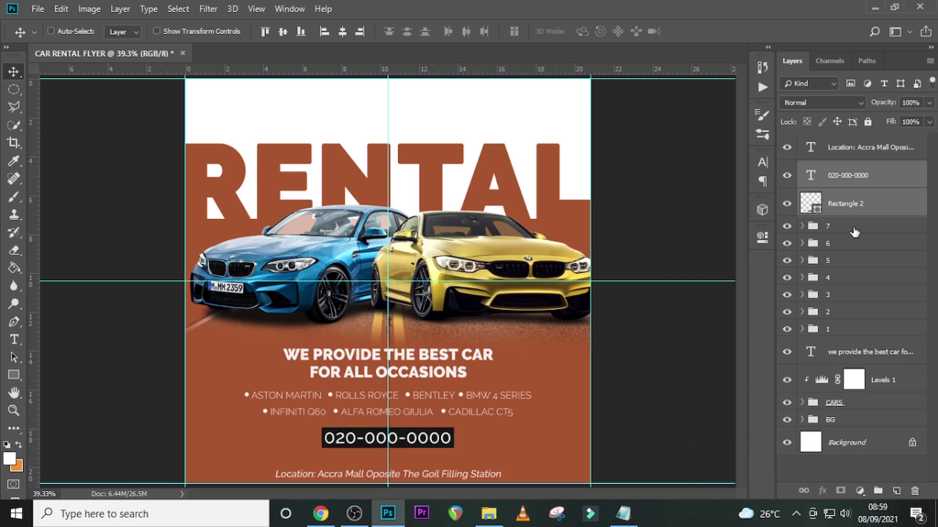
click(841, 149)
key(shift+Up)
key(shift+Up)
key(shift+Up)
key(shift+Up)
key(shift+Up)
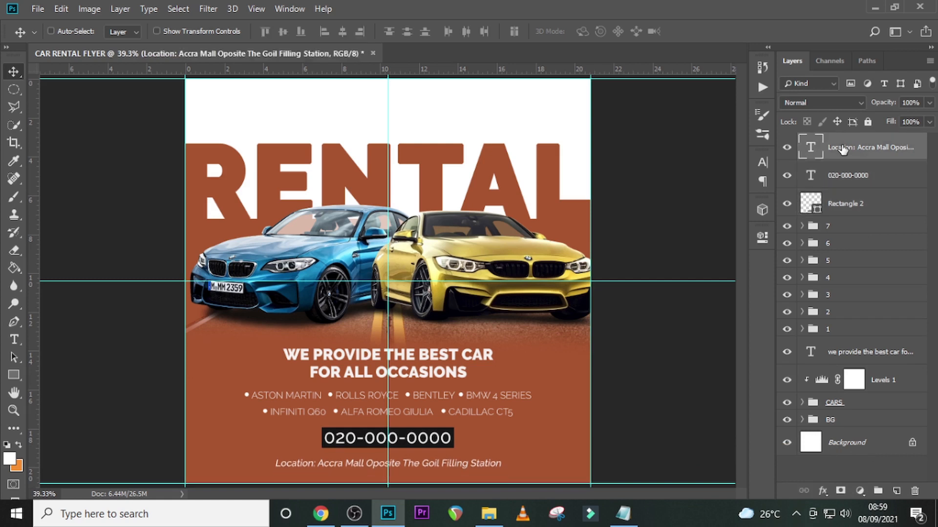
key(Up)
key(Up)
key(Up)
key(Up)
key(Up)
key(Up)
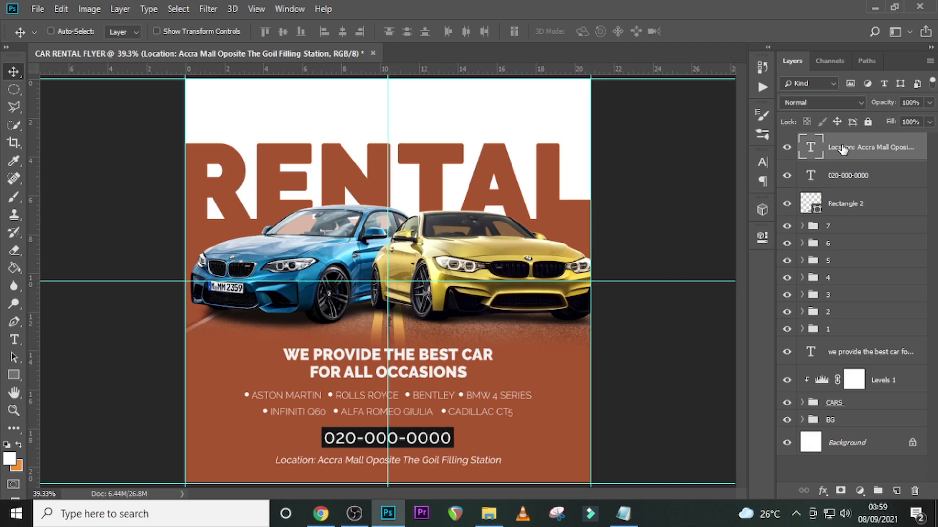
- Hide the guides and nudge the location line slightly further up to fine-tune its gap below the phone number box
key(ctrl+semicolon)
key(ctrl+plus)
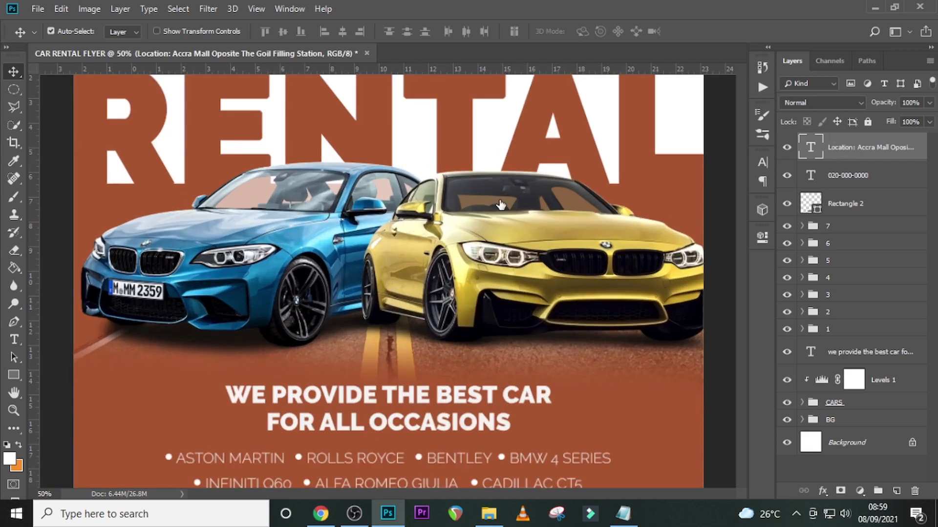
scroll(593, 266, up, 1)
scroll(593, 265, down, 4)
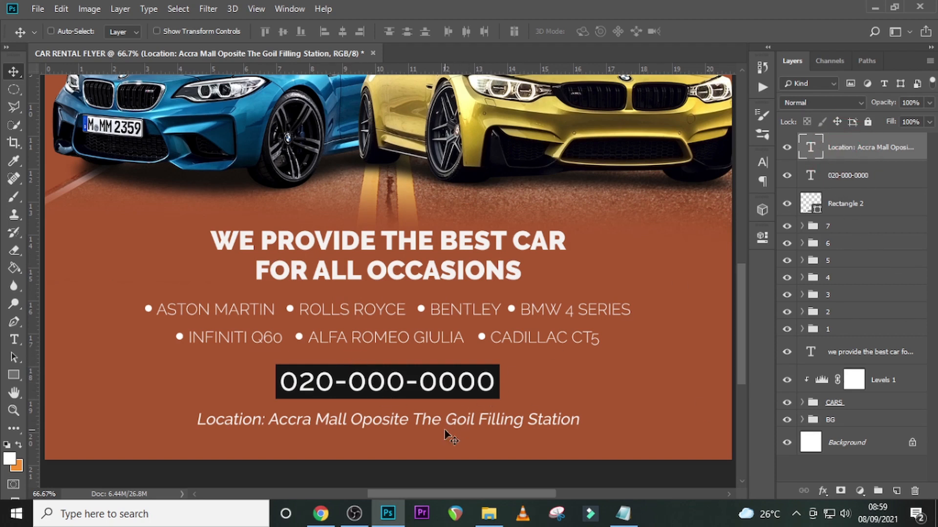
key(Up)
key(Up)
key(Up)
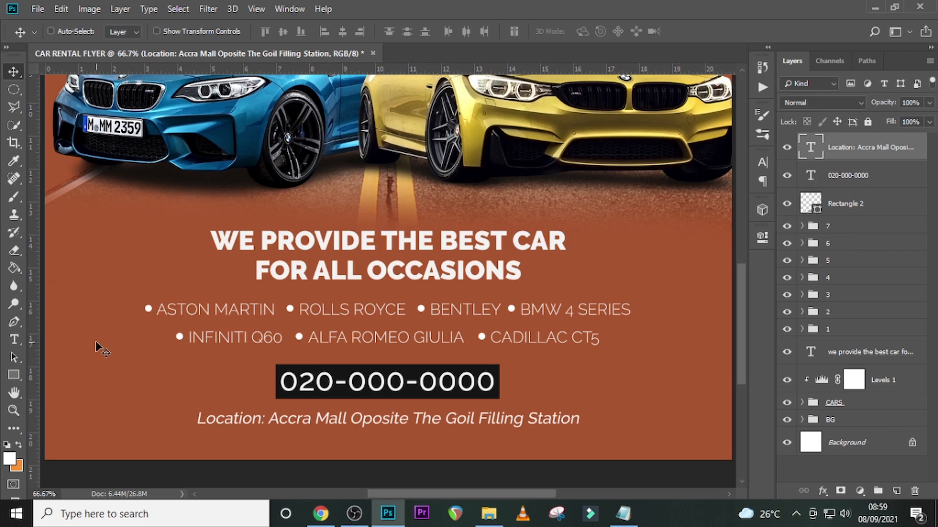
key(Up)
key(Up)
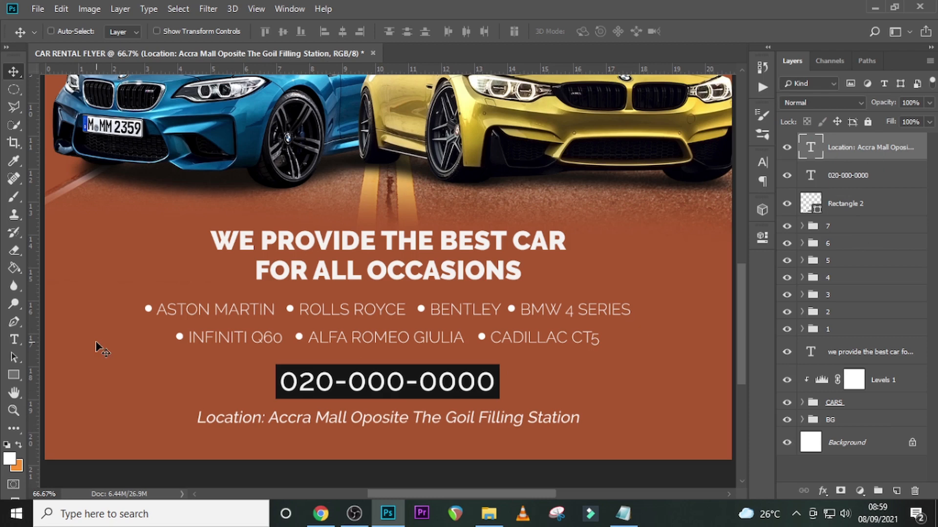
key(Up)
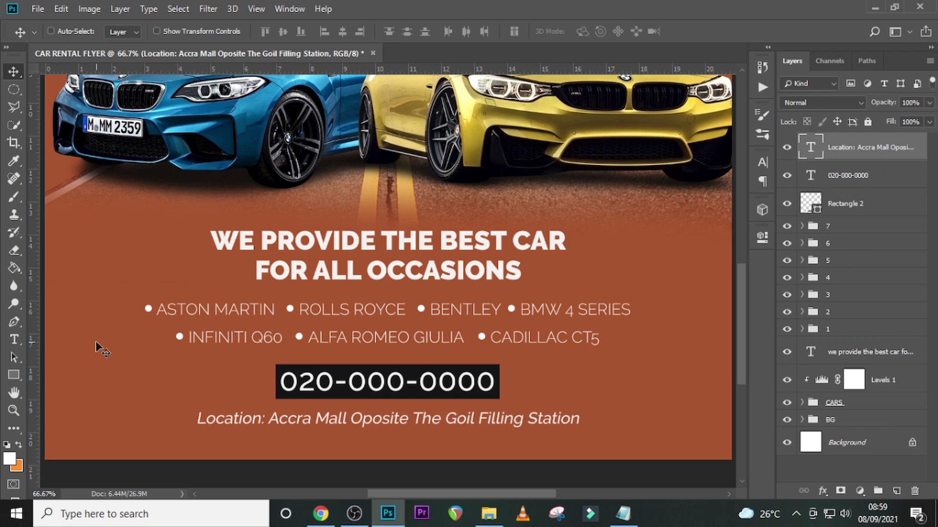
key(Up)
- Add a Gradient Map adjustment layer above the location text and set the gradient's starting color stop to 290a59
key(ctrl+0)
click(860, 491)
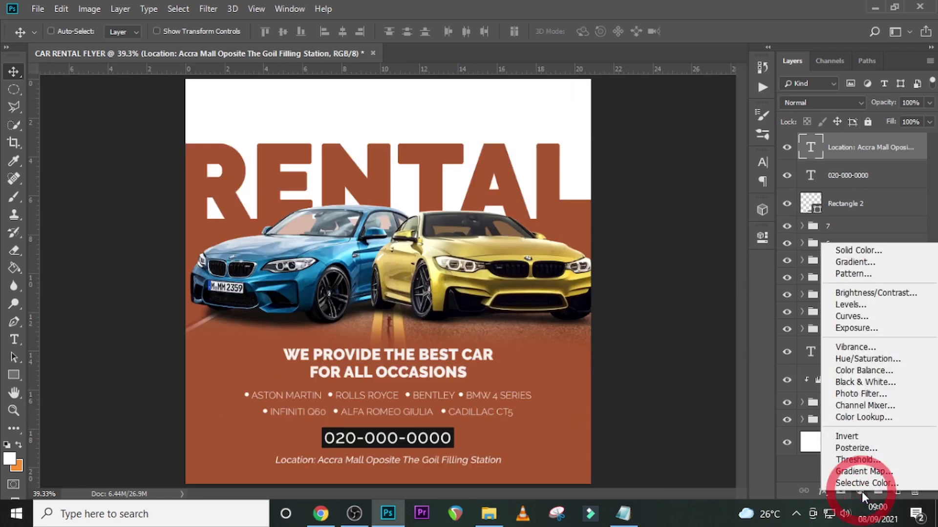
click(849, 471)
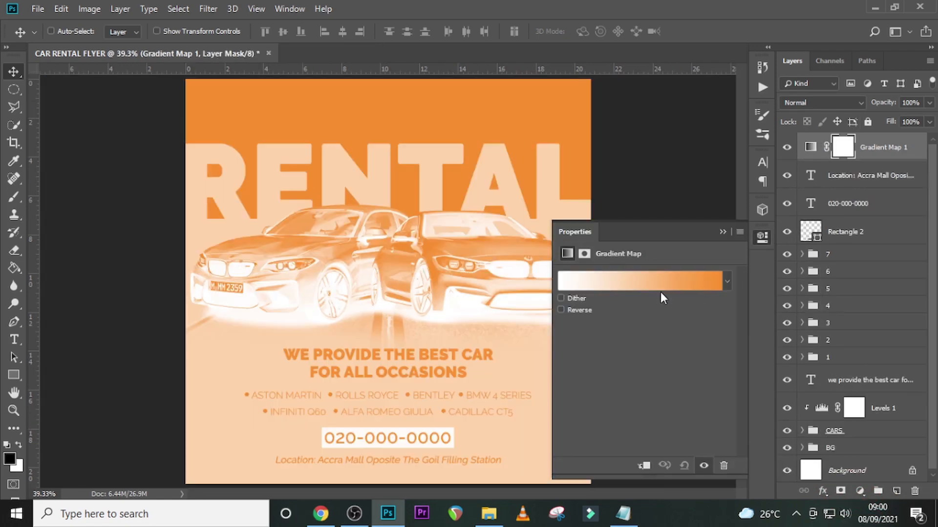
click(655, 284)
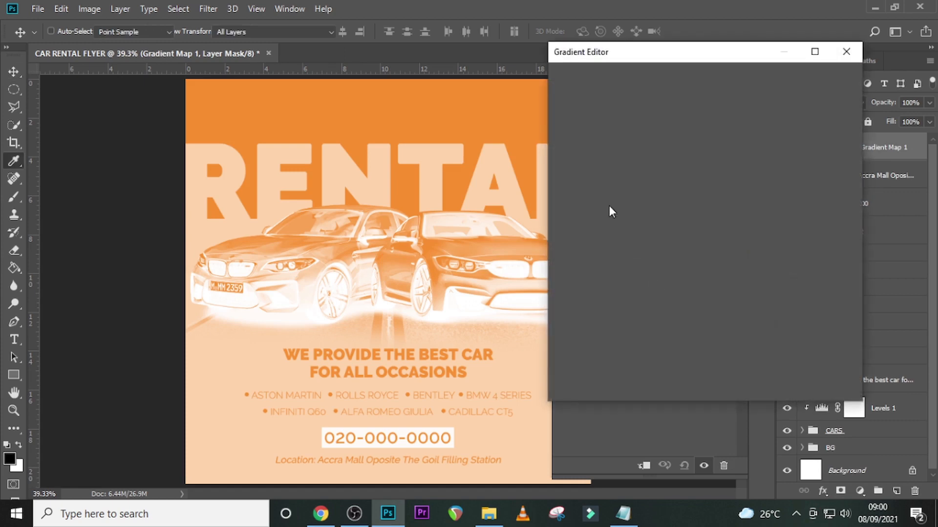
double_click(568, 230)
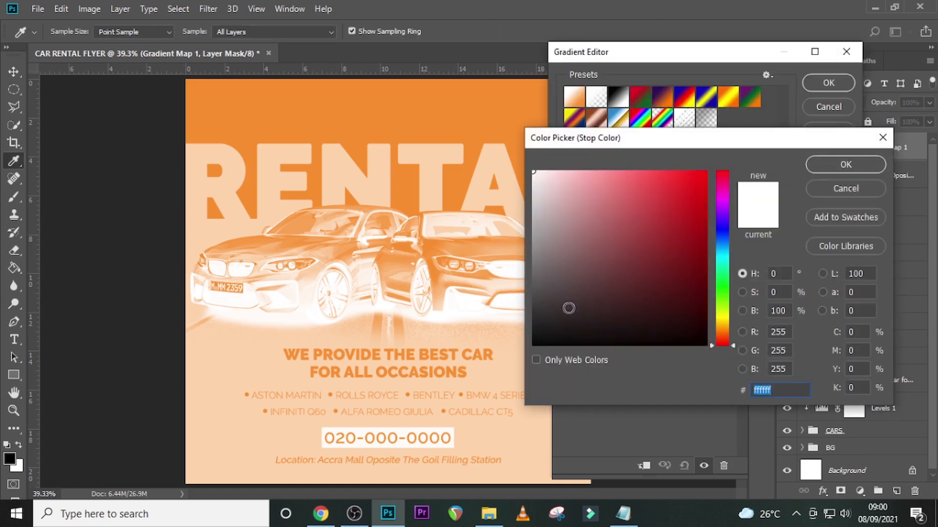
text(29)
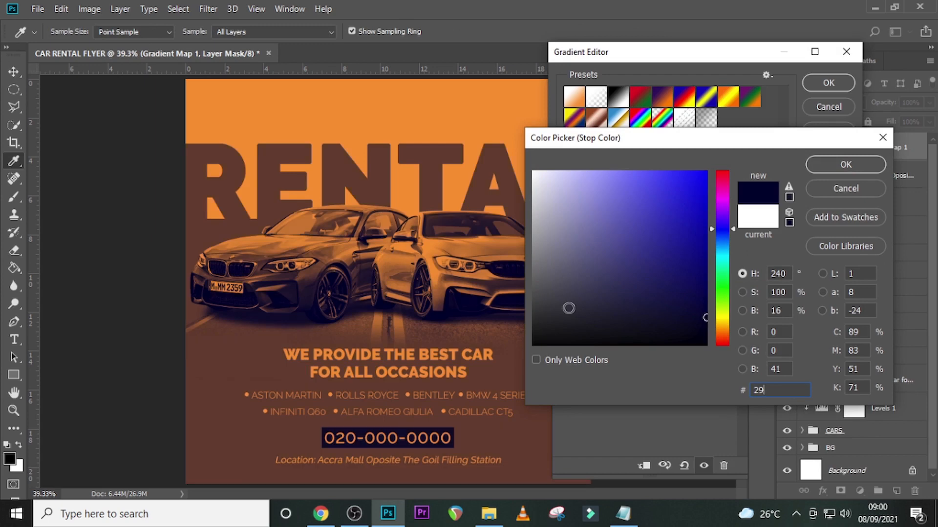
text(0a)
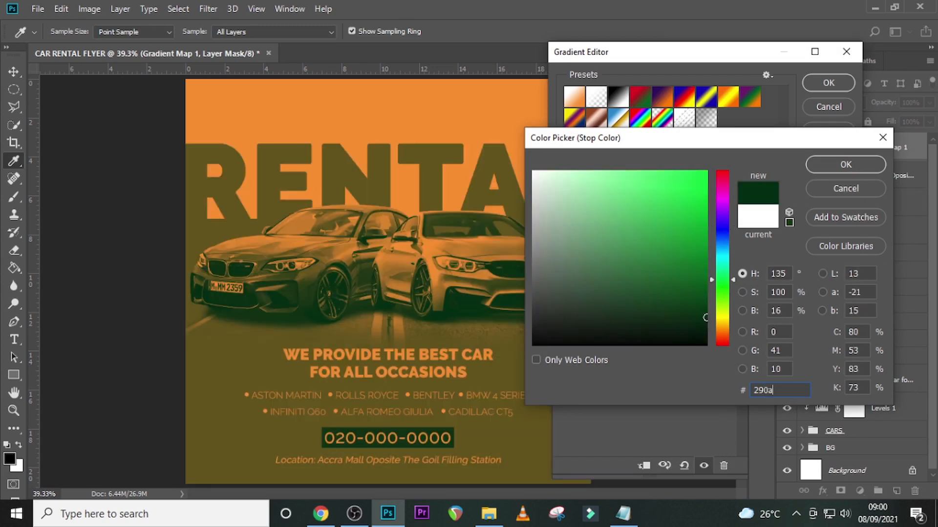
text(59)
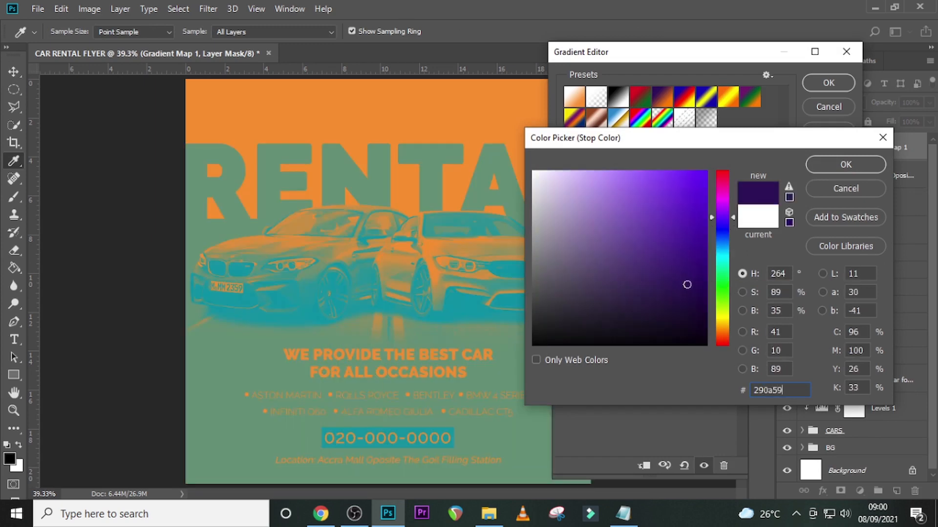
click(849, 163)
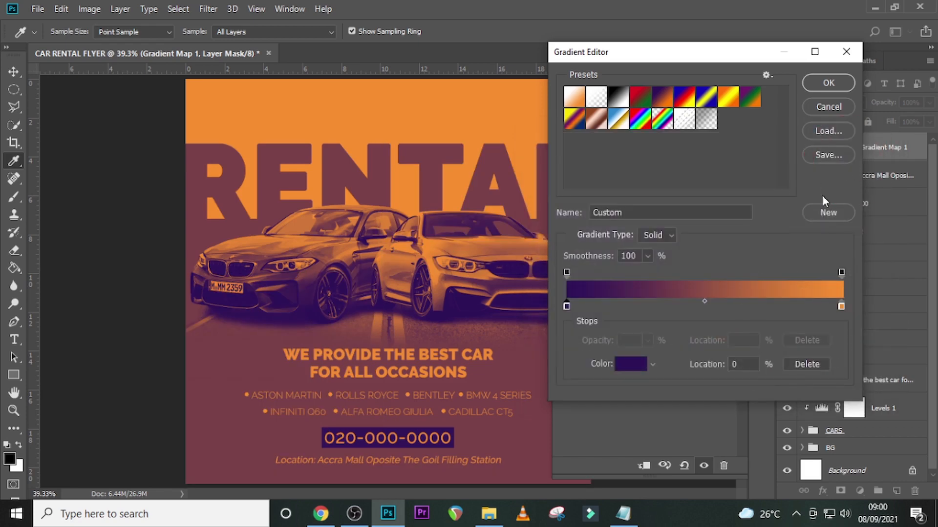
- Set the gradient map's ending color stop to ff7c00 and accept the gradient
double_click(840, 306)
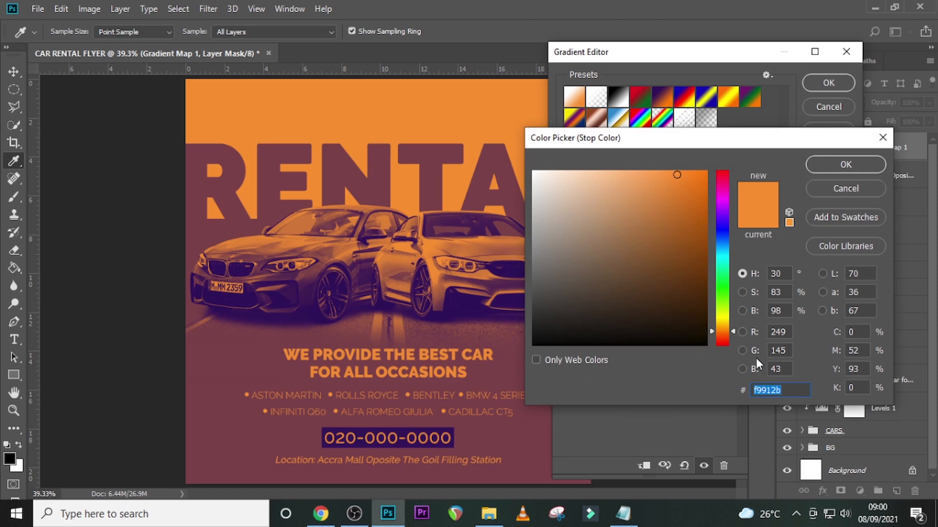
text(f)
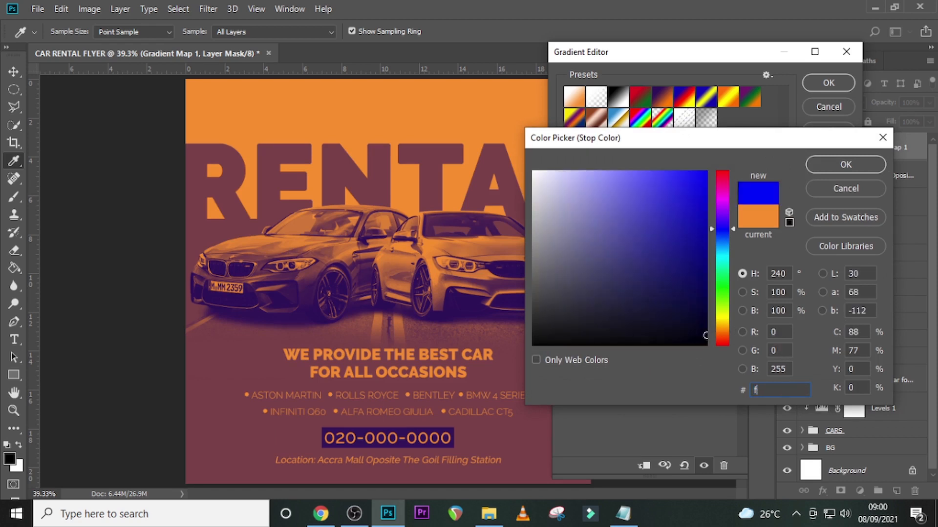
text(f7)
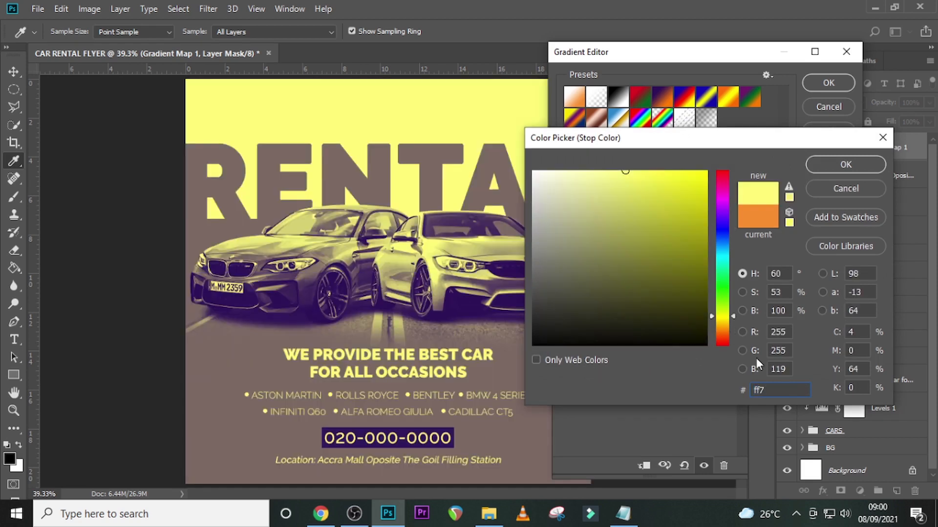
text(c00)
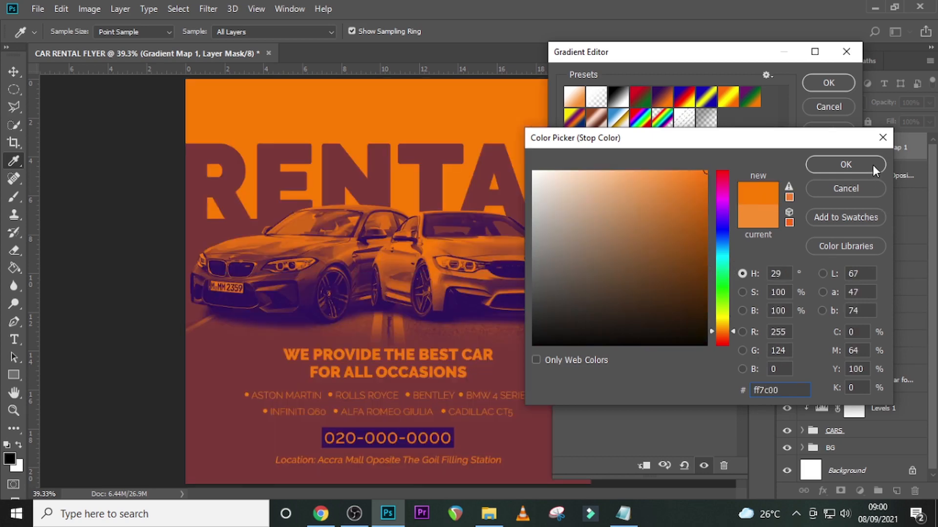
click(846, 165)
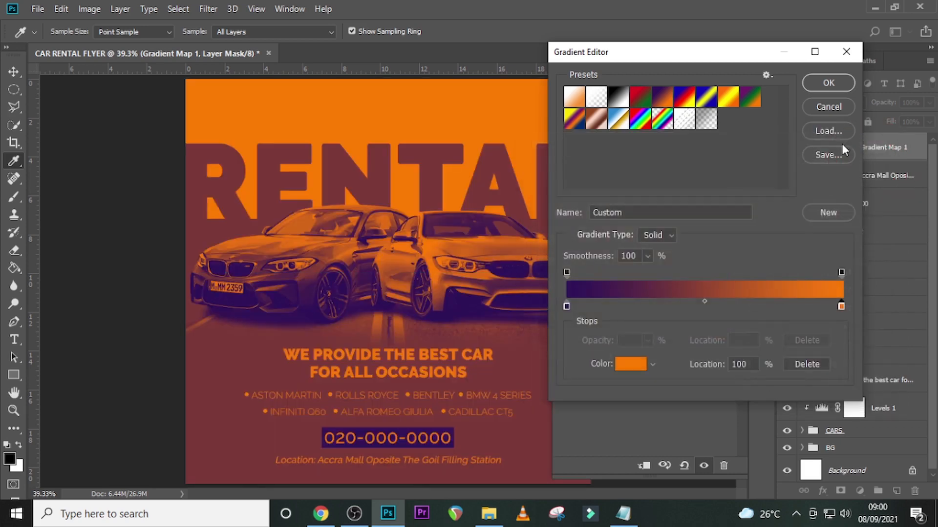
click(832, 86)
- Set the Gradient Map layer's blend mode to Soft Light and its opacity to 50%, and collapse its properties
click(843, 104)
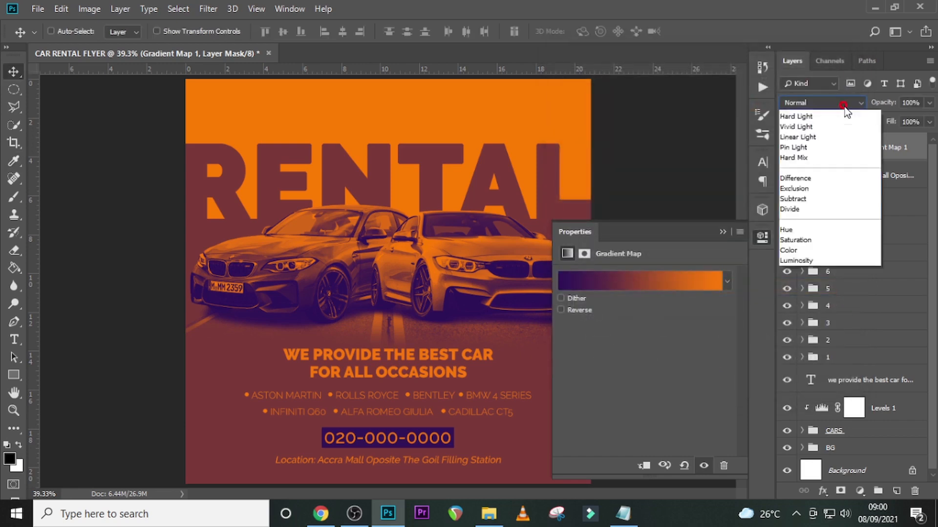
click(795, 282)
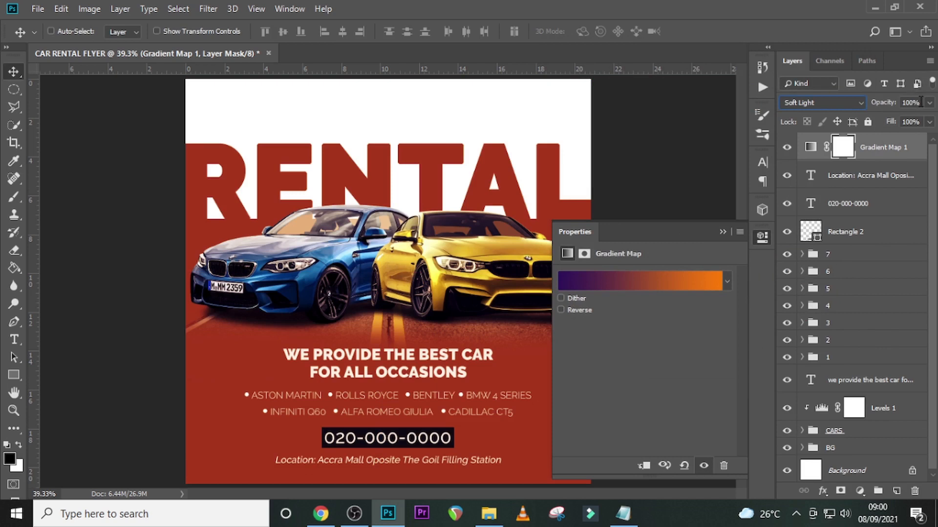
click(912, 103)
text(50)
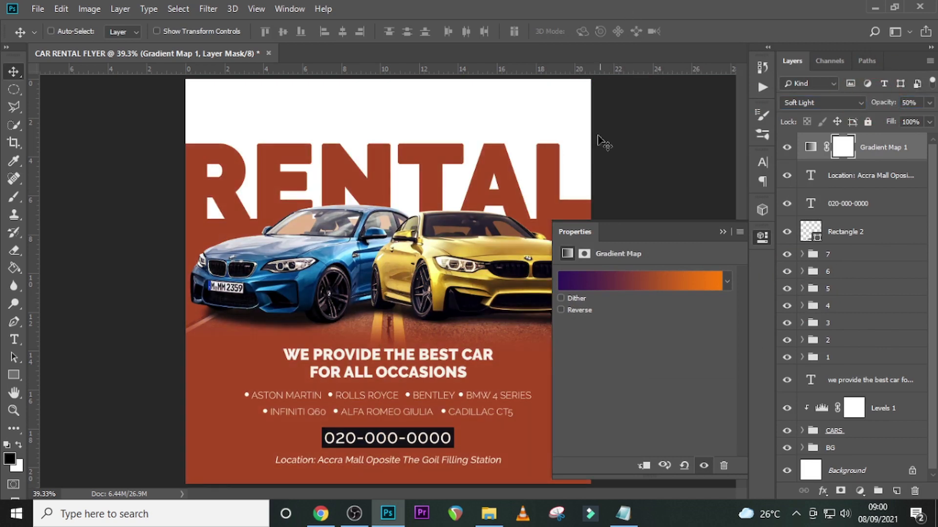
click(721, 232)
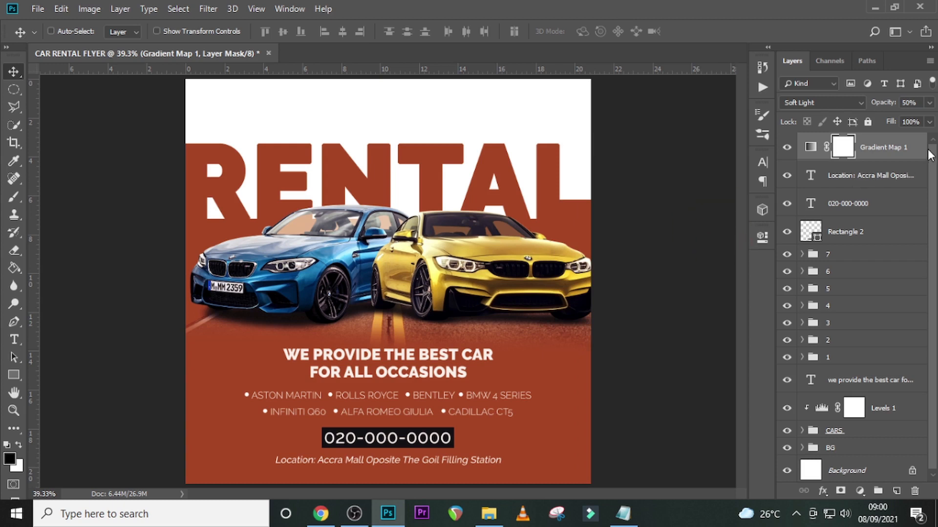